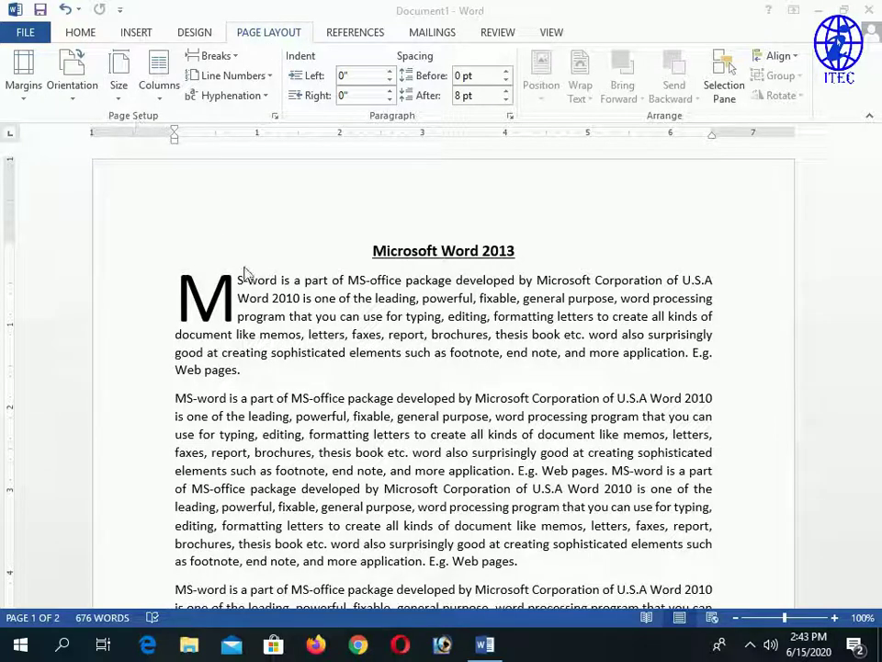
# Step: Scroll through the two-page document and place the insertion point in the first paragraph
pyautogui.scroll(-1, 336, 338)
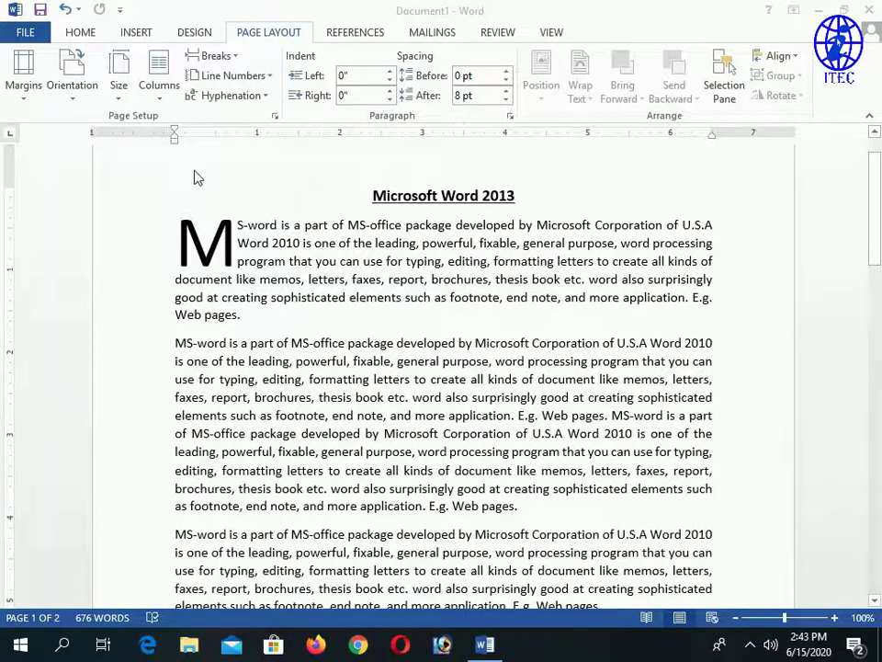
pyautogui.scroll(1, 399, 305)
pyautogui.scroll(-3, 411, 357)
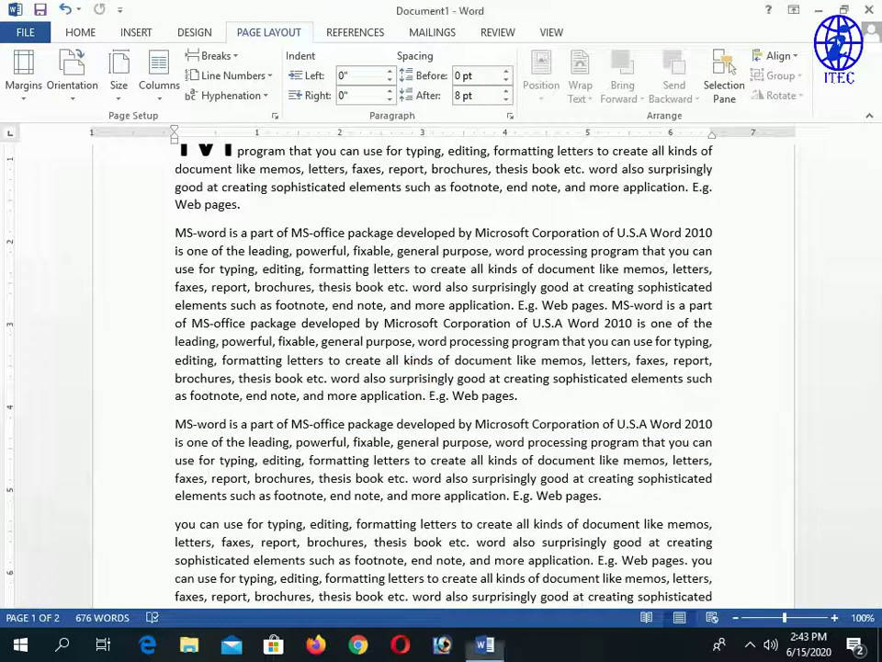
pyautogui.click(228, 250)
pyautogui.scroll(3, 321, 351)
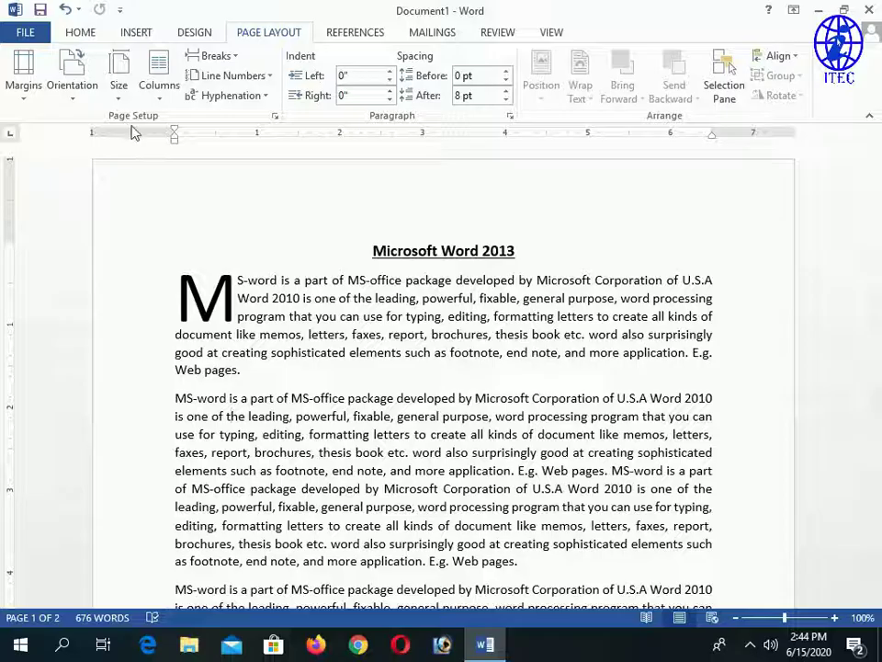
pyautogui.scroll(-7, 441, 368)
pyautogui.scroll(4, 441, 367)
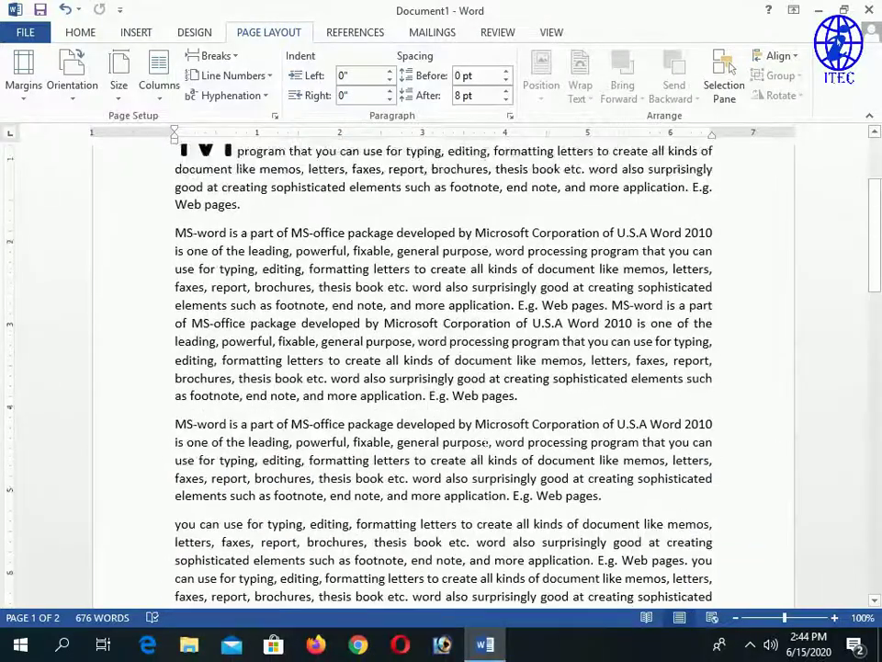
pyautogui.scroll(-5, 441, 367)
pyautogui.scroll(-3, 441, 367)
pyautogui.scroll(3, 441, 368)
pyautogui.scroll(2, 441, 367)
pyautogui.scroll(3, 441, 368)
pyautogui.scroll(3, 441, 367)
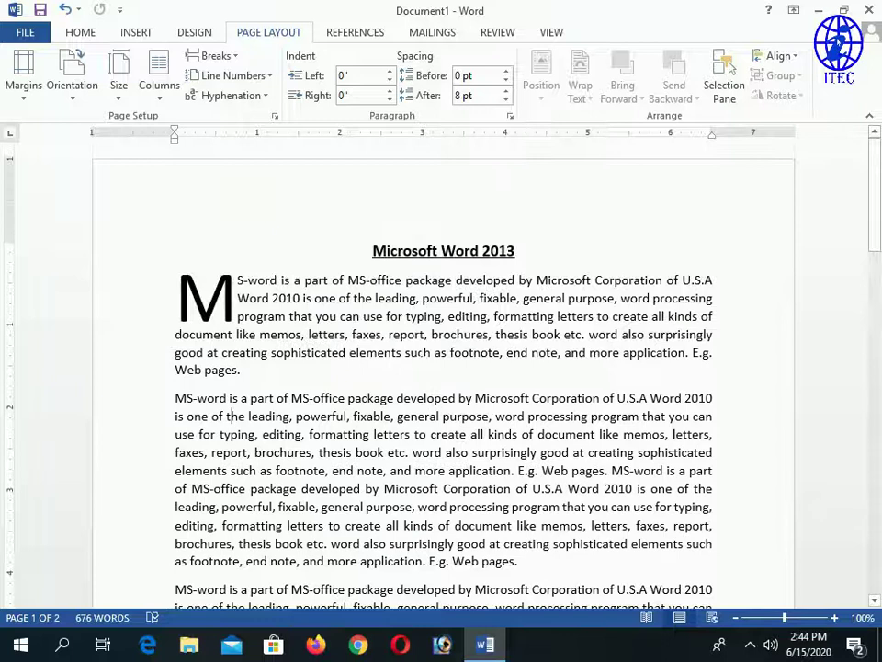
pyautogui.click(436, 334)
pyautogui.scroll(-4, 437, 334)
pyautogui.scroll(4, 438, 334)
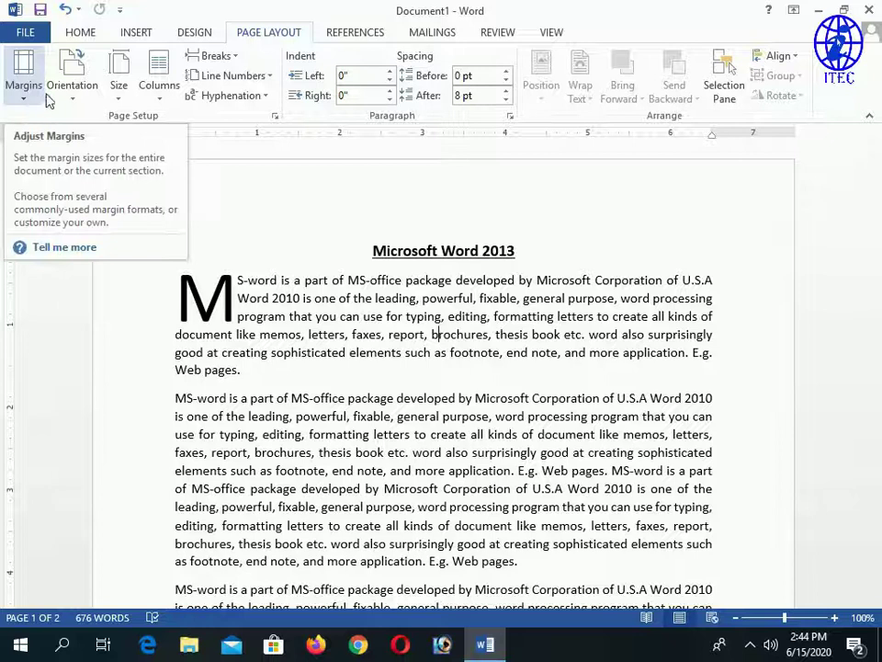
# Step: Glance at the Home tab, return to Page Layout, and bring up the preset Margins gallery
pyautogui.click(80, 34)
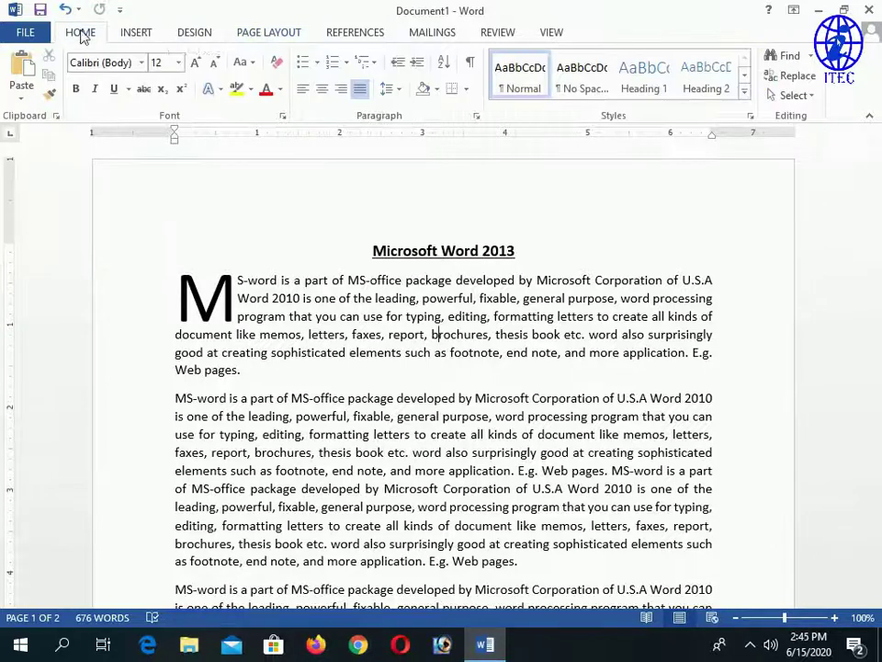
pyautogui.click(269, 34)
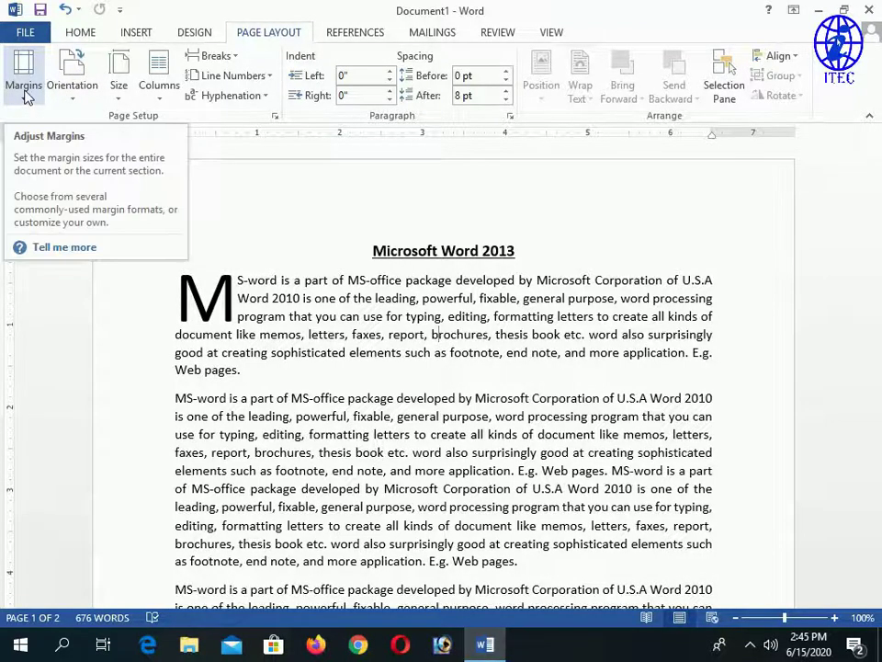
pyautogui.scroll(-3, 266, 389)
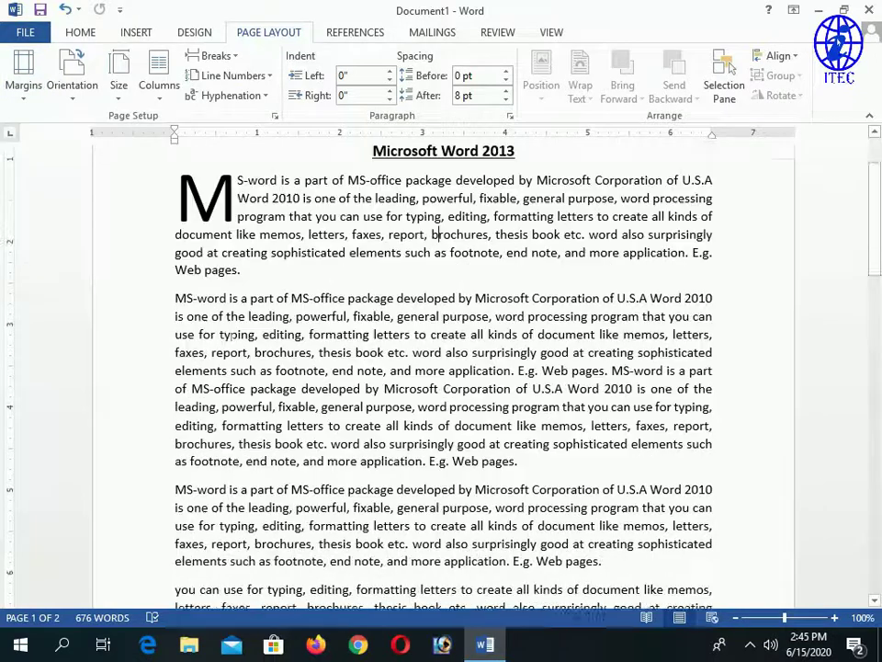
pyautogui.scroll(3, 265, 389)
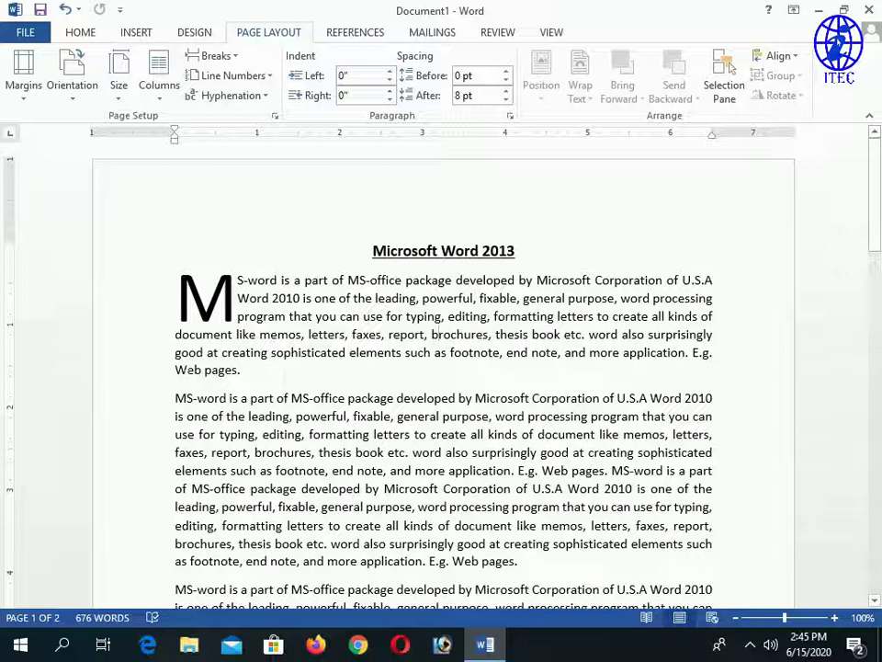
pyautogui.scroll(-5, 443, 368)
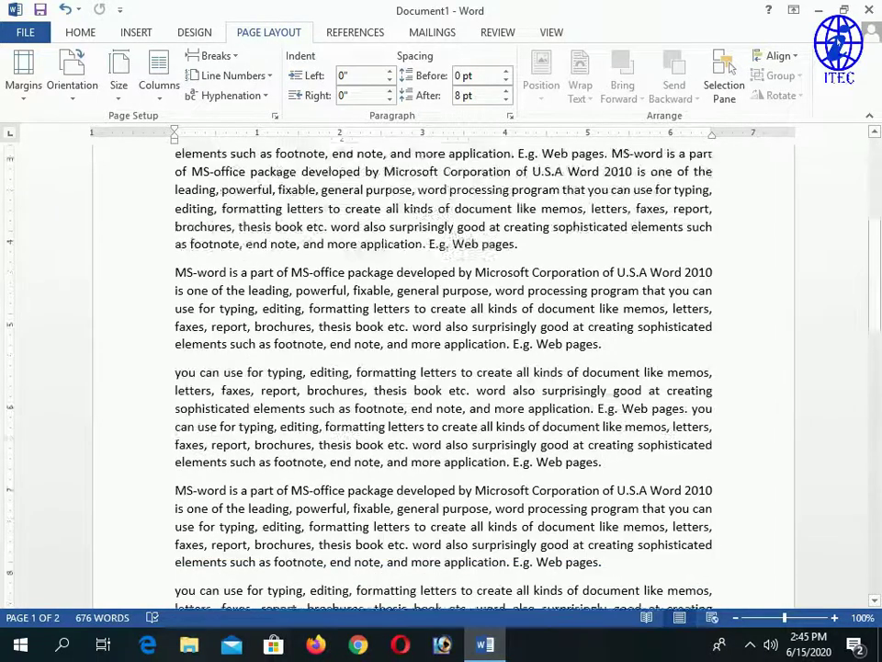
pyautogui.scroll(-2, 442, 367)
pyautogui.scroll(3, 443, 368)
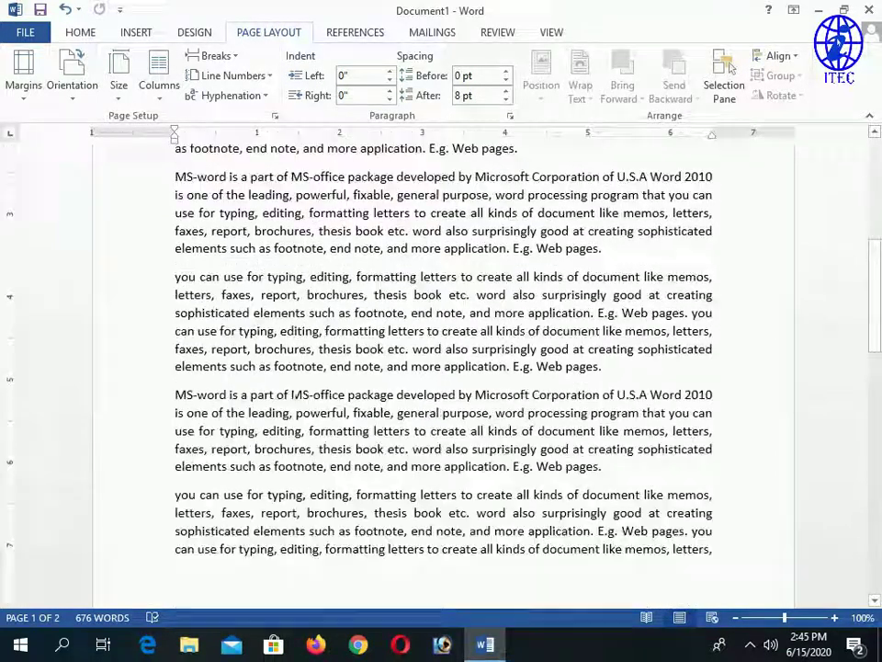
pyautogui.scroll(3, 443, 367)
pyautogui.scroll(1, 443, 368)
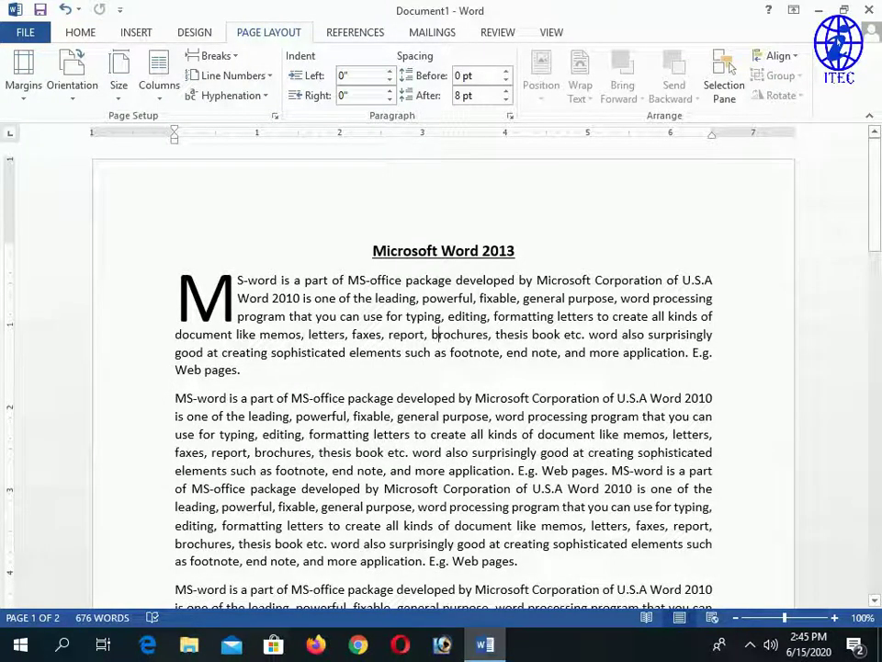
pyautogui.scroll(-5, 328, 352)
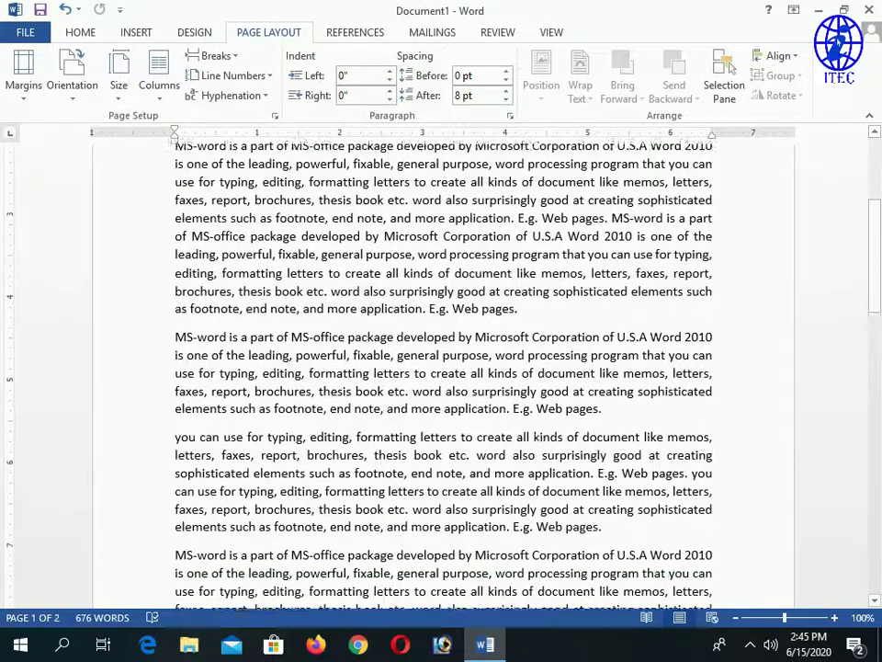
pyautogui.scroll(5, 425, 397)
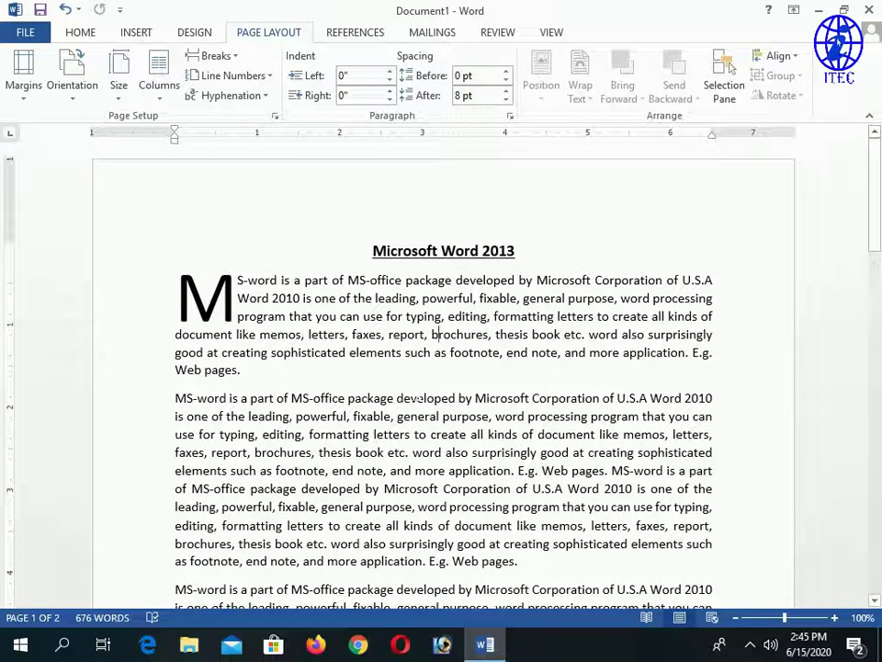
pyautogui.scroll(-4, 419, 397)
pyautogui.scroll(-3, 420, 399)
pyautogui.scroll(-2, 420, 404)
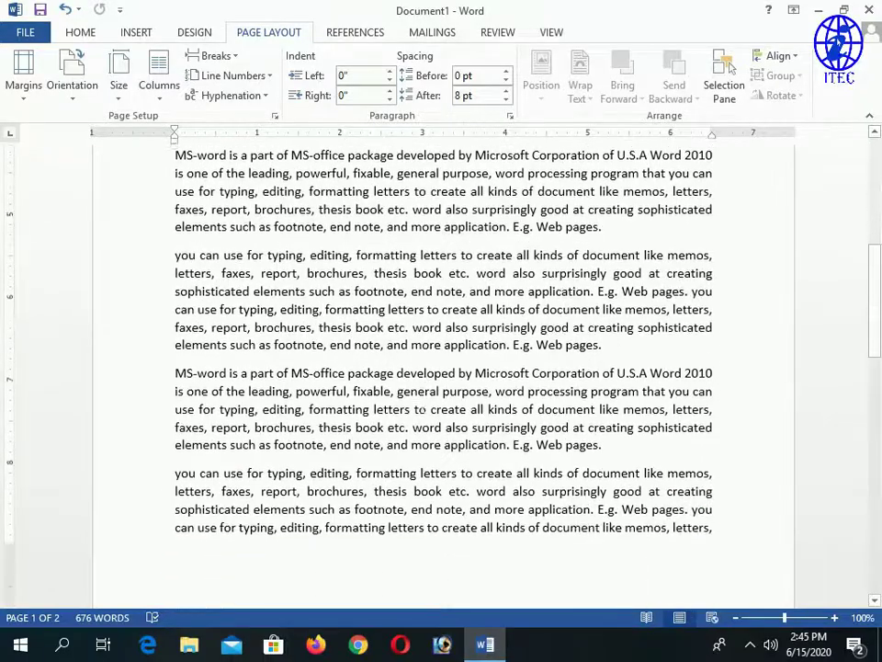
pyautogui.scroll(-2, 422, 412)
pyautogui.scroll(-1, 422, 411)
pyautogui.scroll(-2, 422, 414)
pyautogui.scroll(3, 424, 423)
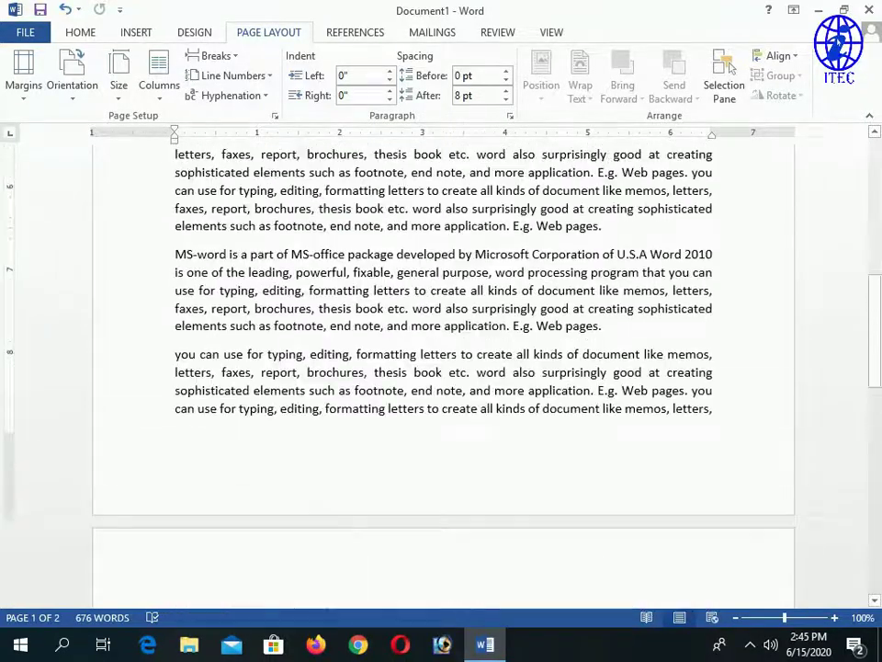
pyautogui.scroll(4, 430, 441)
pyautogui.scroll(2, 430, 448)
pyautogui.scroll(3, 430, 447)
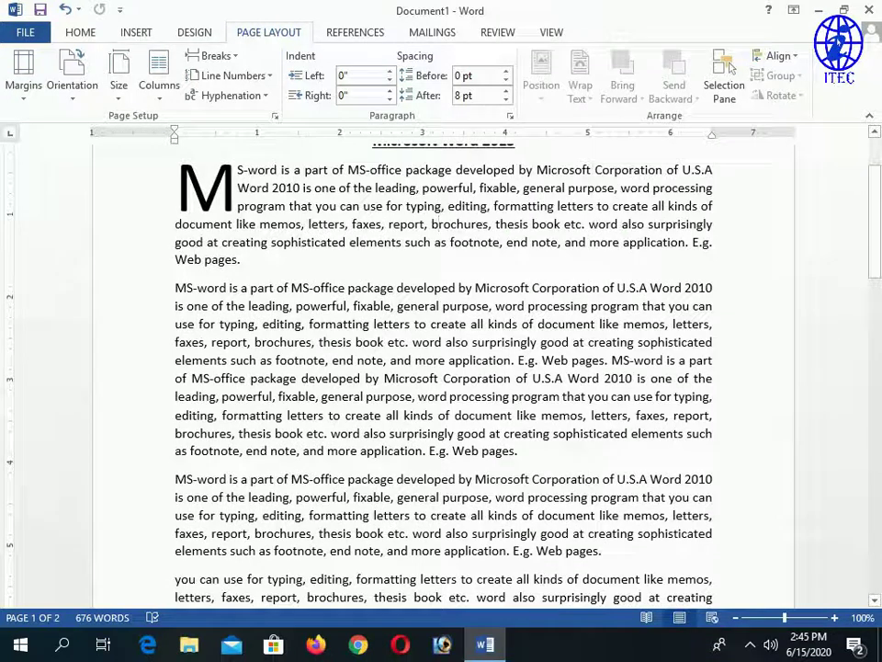
pyautogui.scroll(3, 276, 322)
pyautogui.click(25, 89)
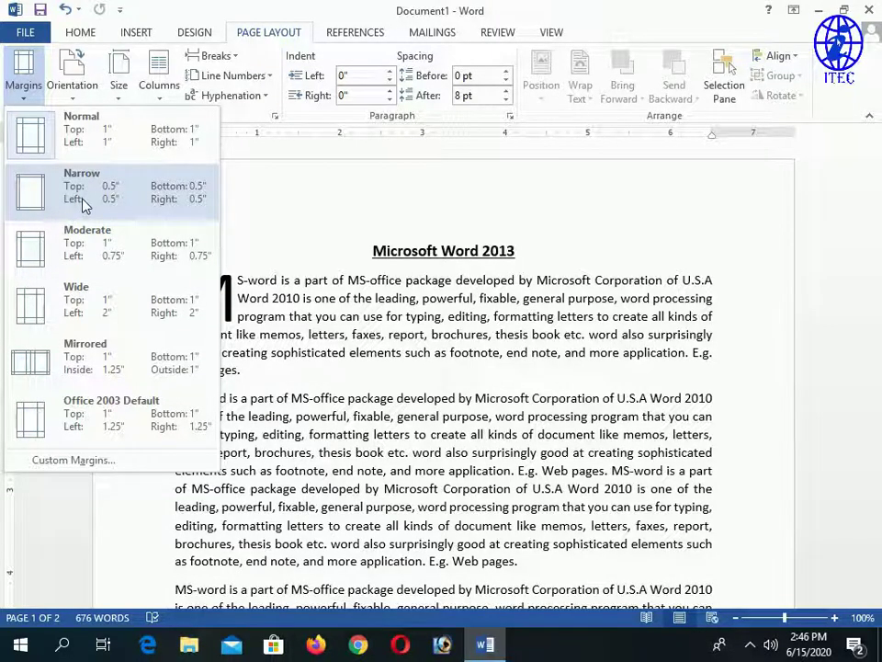
# Step: Apply the Narrow 0.5" margins and scroll through the document to check the wider lines
pyautogui.click(158, 196)
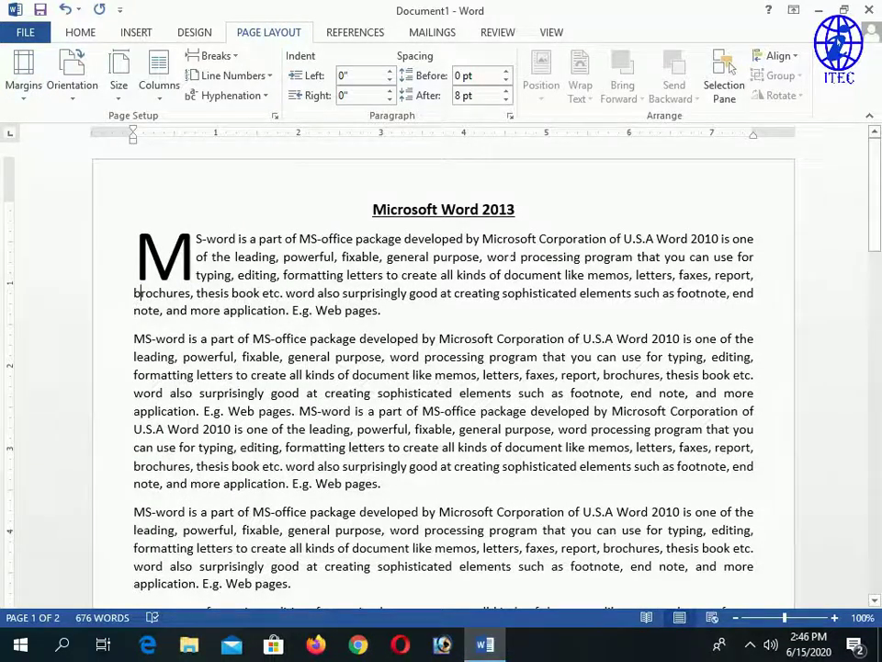
pyautogui.scroll(-2, 511, 263)
pyautogui.scroll(-3, 511, 263)
pyautogui.scroll(-1, 511, 263)
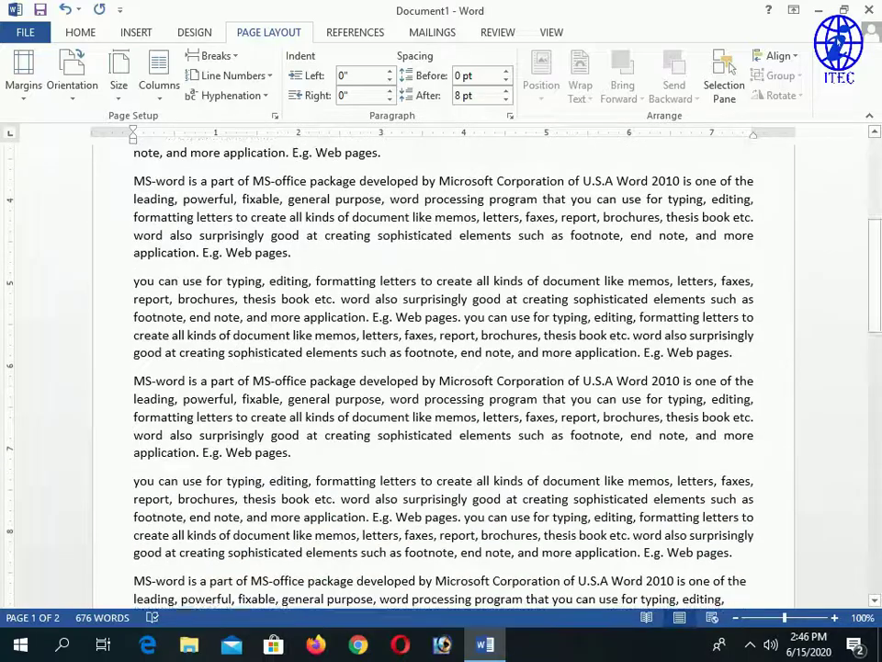
pyautogui.scroll(-1, 510, 263)
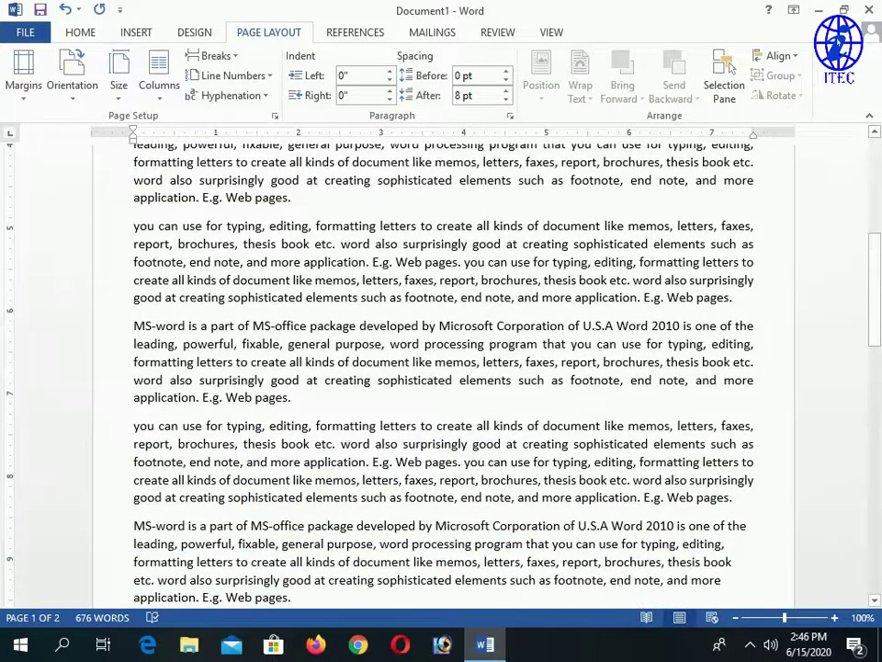
pyautogui.scroll(-2, 505, 380)
pyautogui.scroll(-2, 505, 379)
pyautogui.scroll(5, 506, 379)
pyautogui.scroll(6, 505, 380)
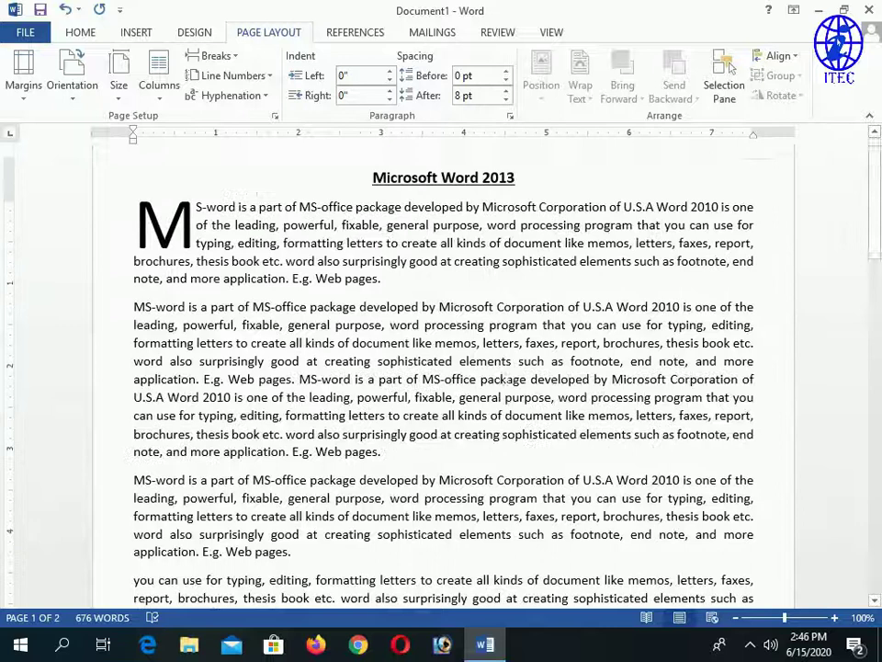
pyautogui.scroll(1, 504, 379)
pyautogui.click(370, 357)
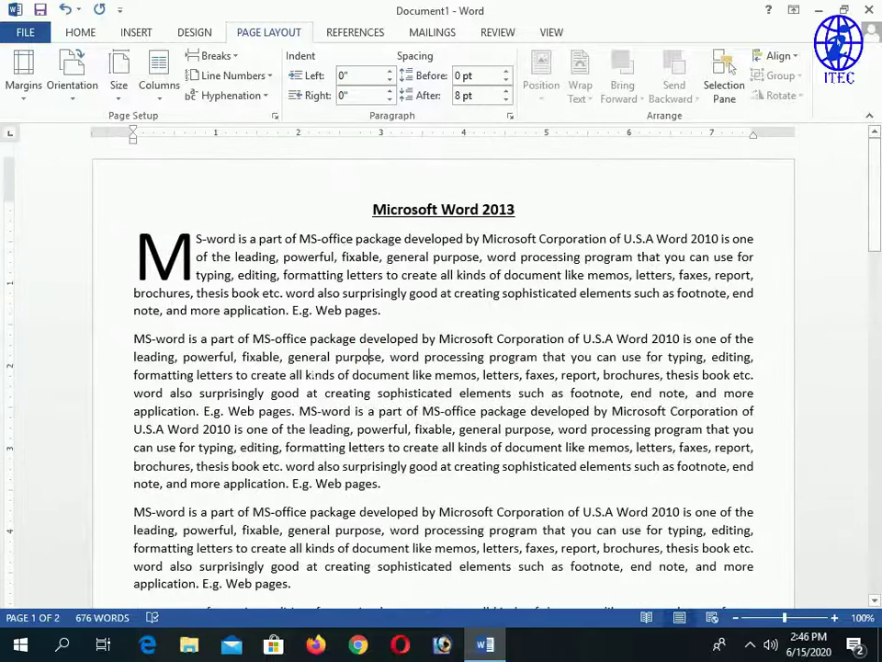
# Step: In Custom Margins, enter top 0, bottom 0.2, left 1 and right 0.5
pyautogui.click(19, 92)
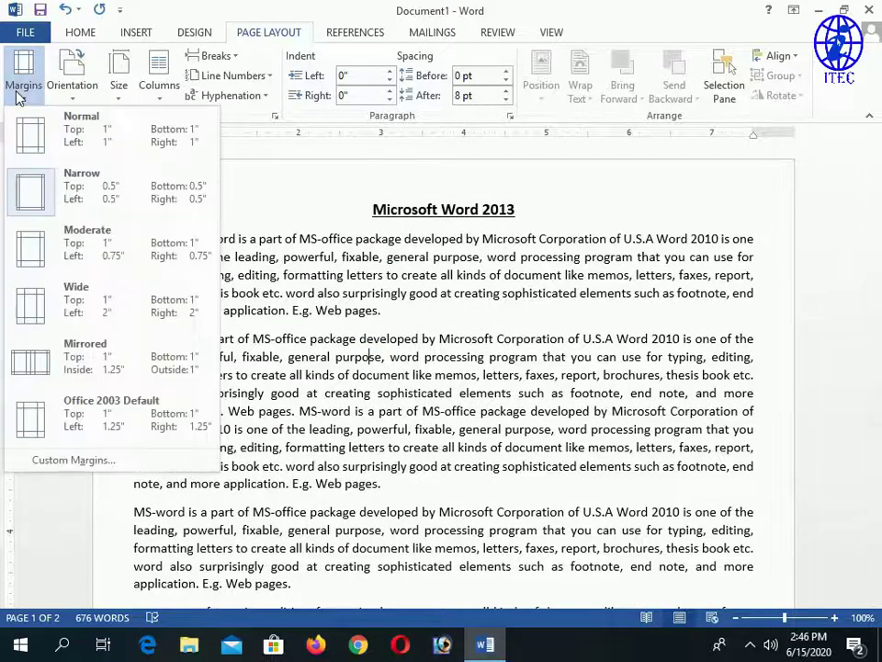
pyautogui.click(108, 461)
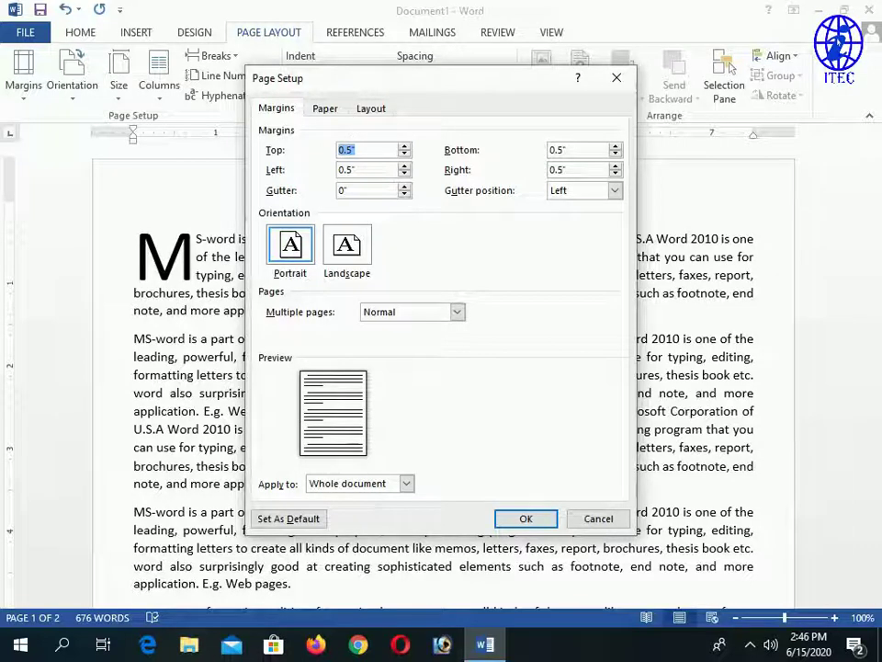
pyautogui.click(356, 149)
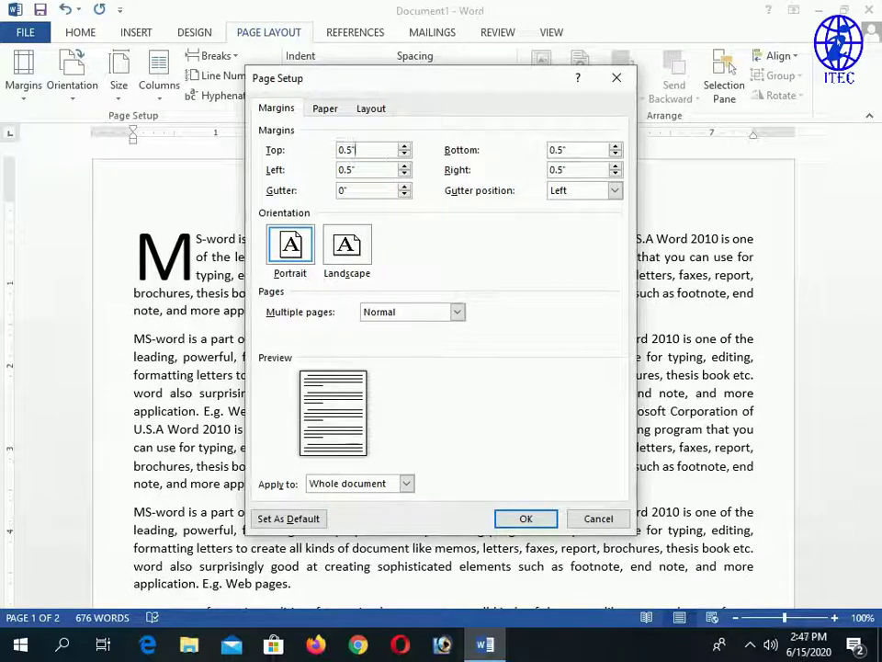
pyautogui.click(292, 153)
pyautogui.write('0')
pyautogui.press('Tab')
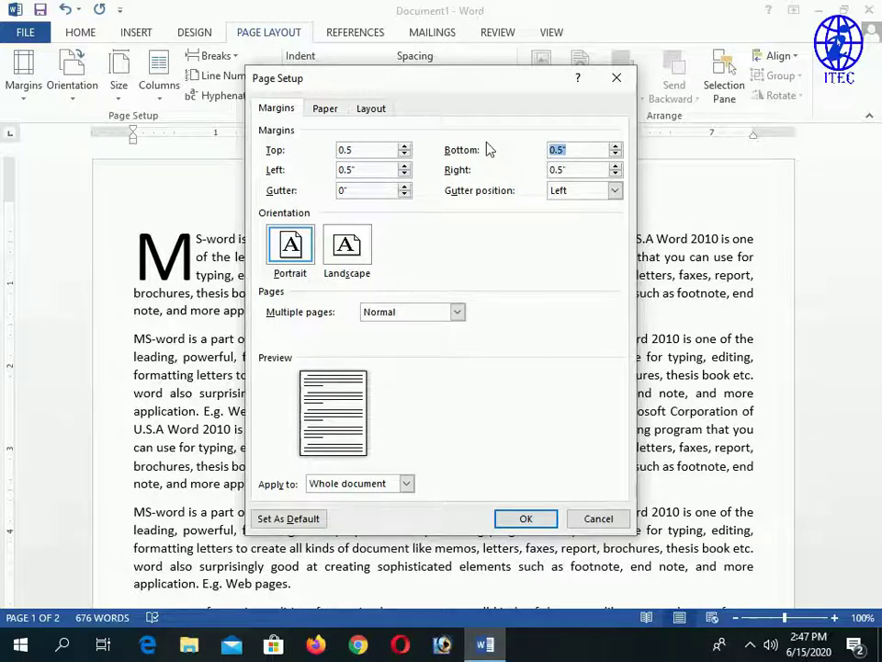
pyautogui.write('0.2')
pyautogui.doubleClick(367, 170)
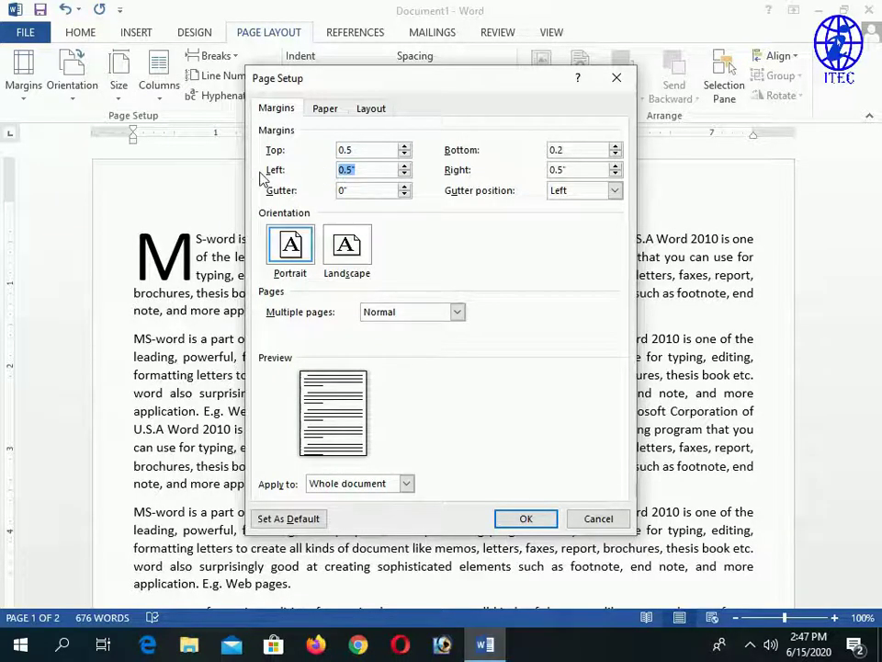
pyautogui.write('1')
pyautogui.doubleClick(581, 171)
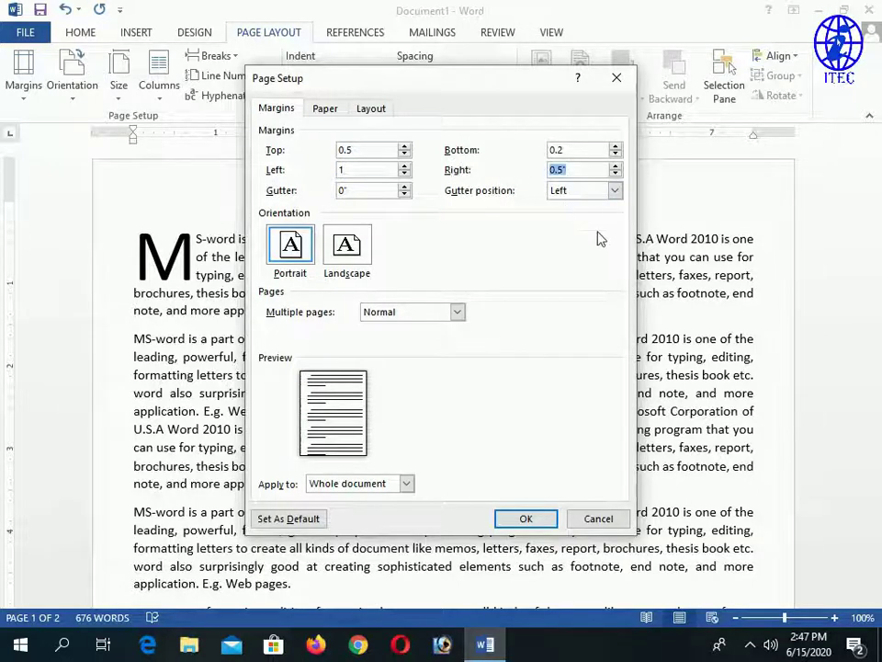
pyautogui.write('0.')
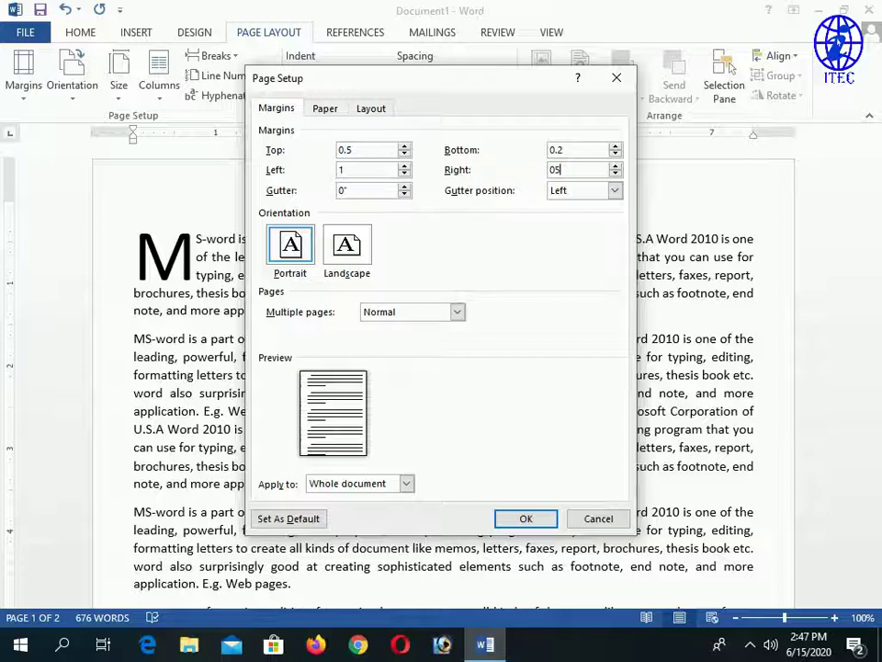
pyautogui.write('5')
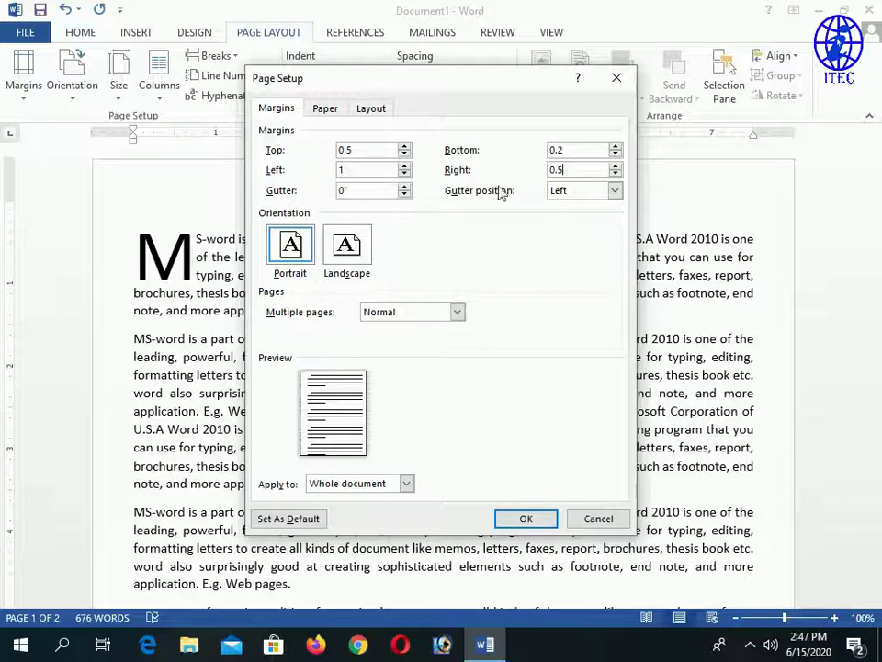
# Step: Accept Word's margin fixes and apply 0.5" top and right, 1" left, 0.57" bottom margins
pyautogui.click(533, 510)
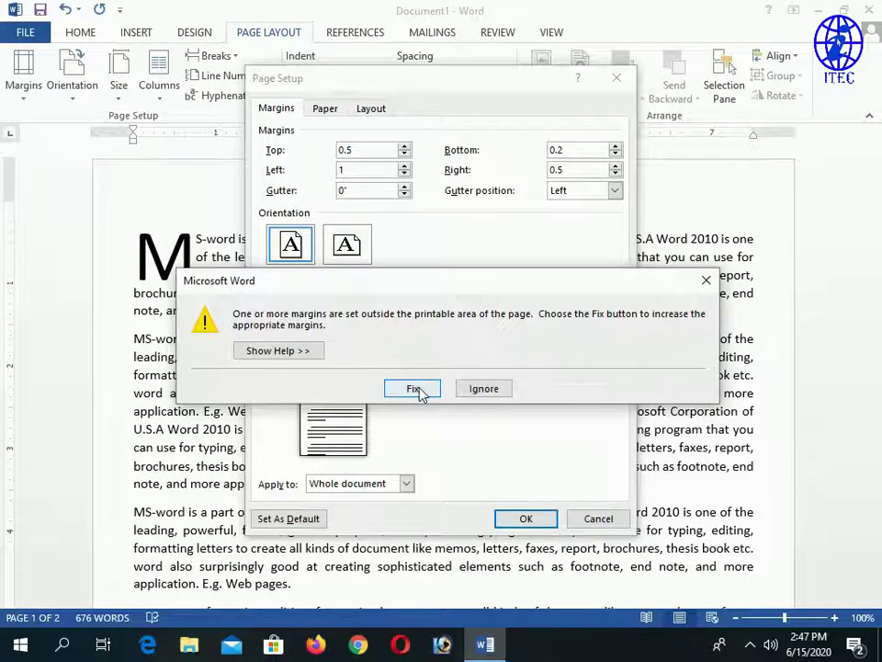
pyautogui.click(413, 389)
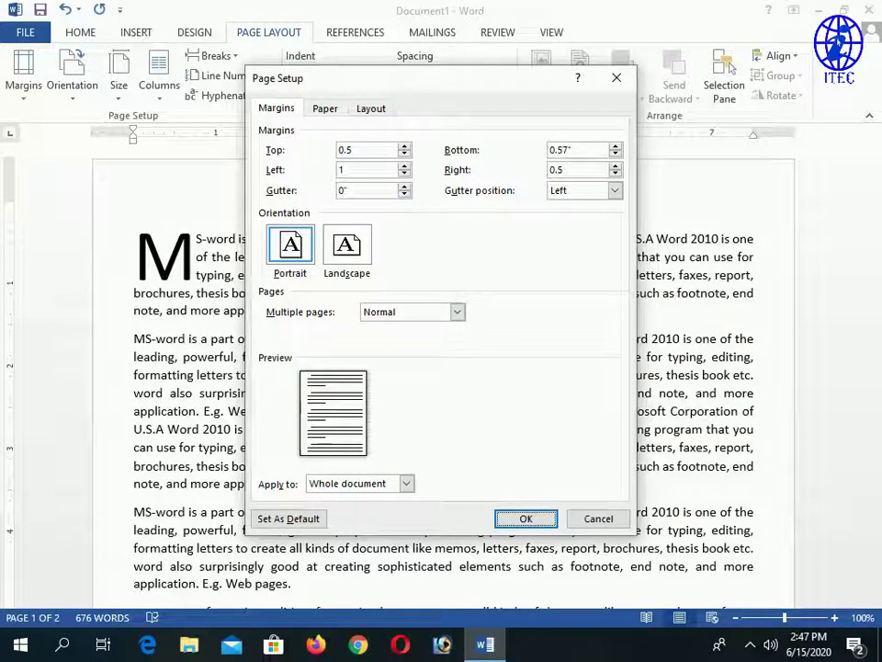
pyautogui.click(573, 149)
pyautogui.press('BackSpace')
pyautogui.press('BackSpace')
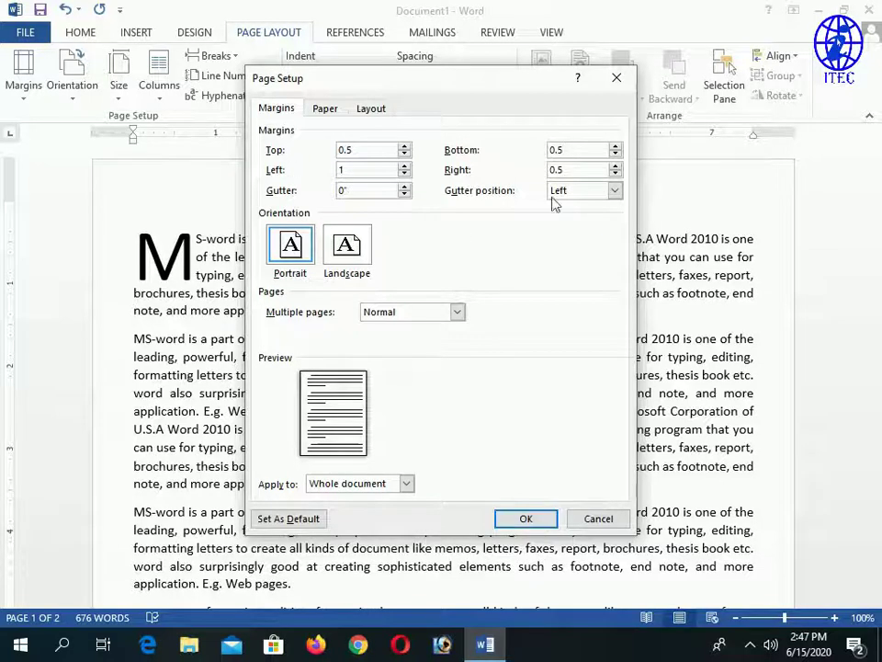
pyautogui.click(526, 520)
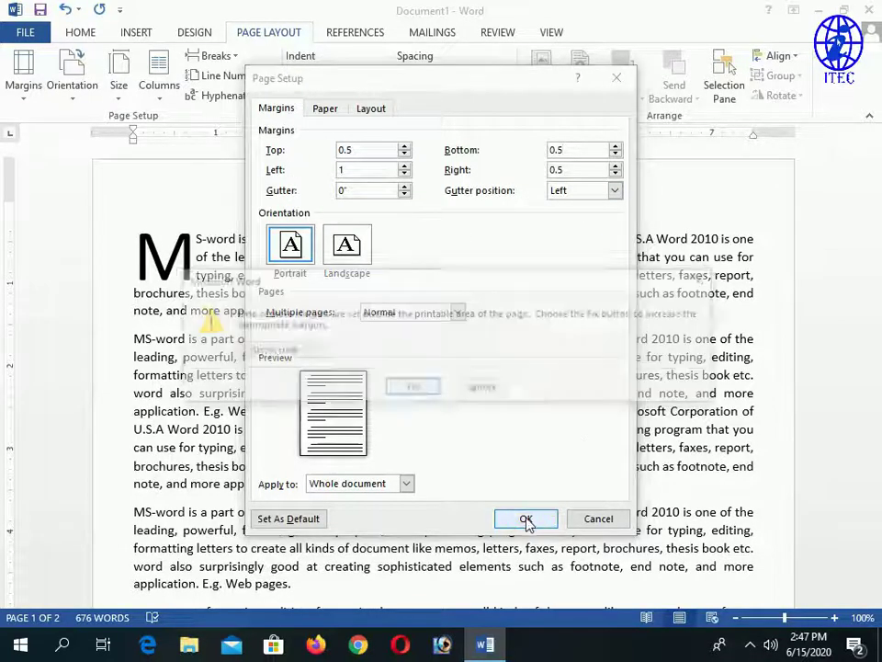
pyautogui.click(412, 387)
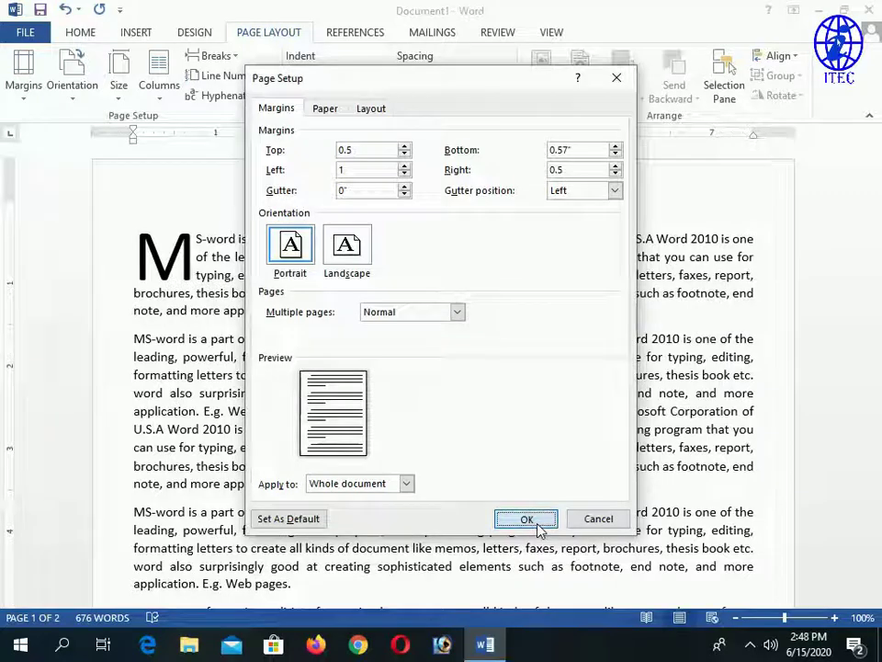
pyautogui.click(538, 522)
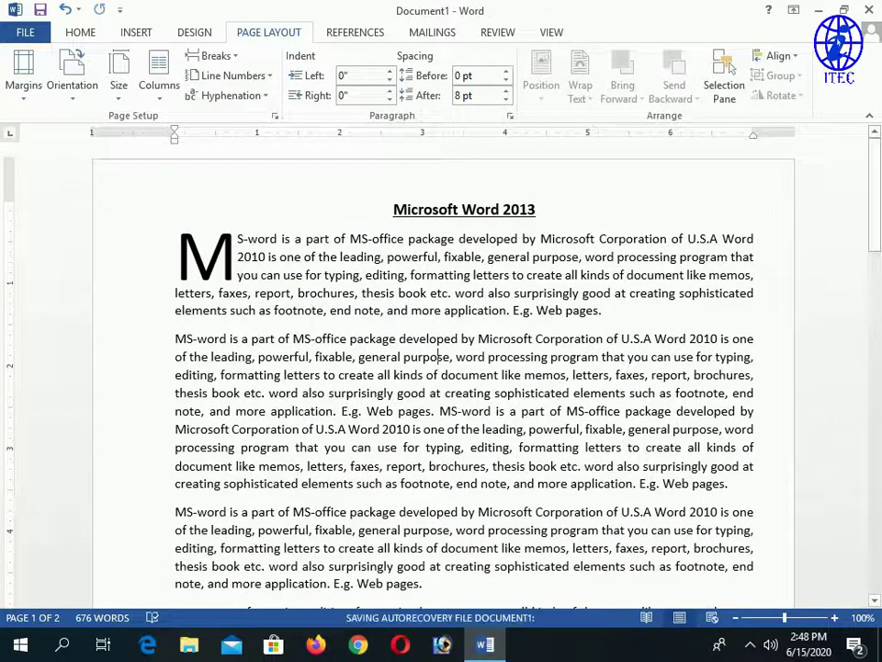
pyautogui.scroll(-2, 439, 356)
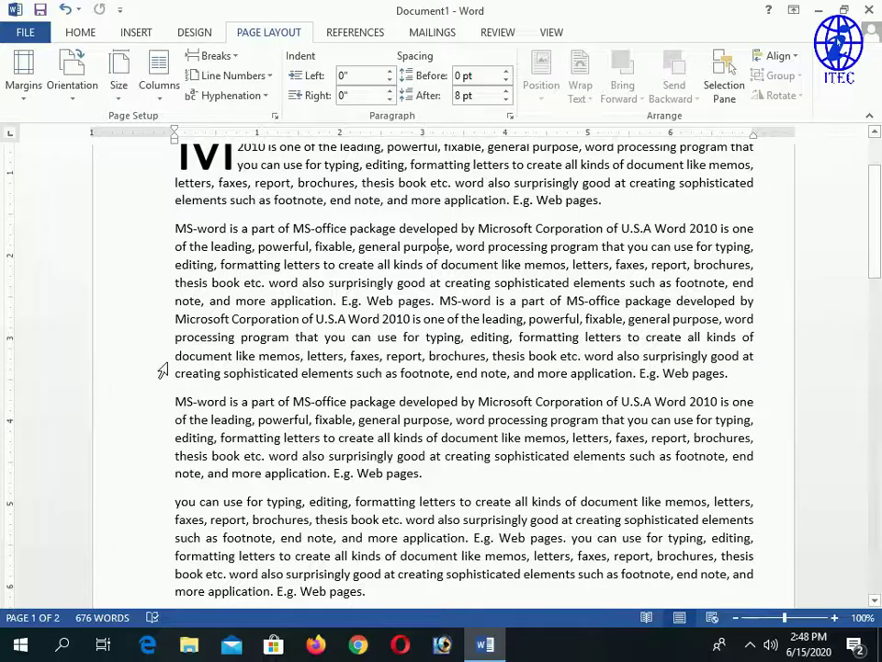
pyautogui.scroll(2, 161, 369)
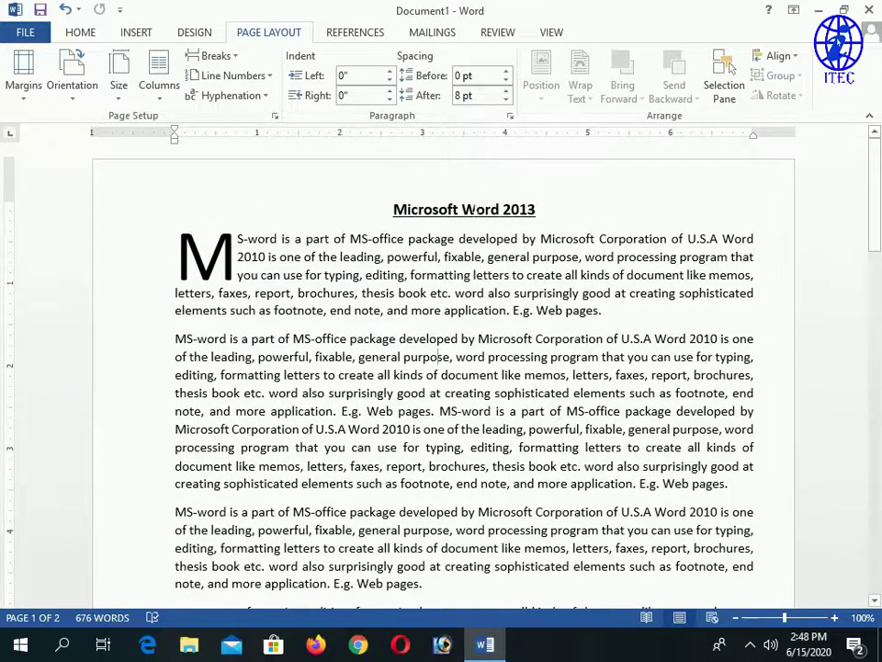
pyautogui.scroll(-7, 439, 357)
pyautogui.scroll(-5, 440, 357)
pyautogui.scroll(2, 456, 358)
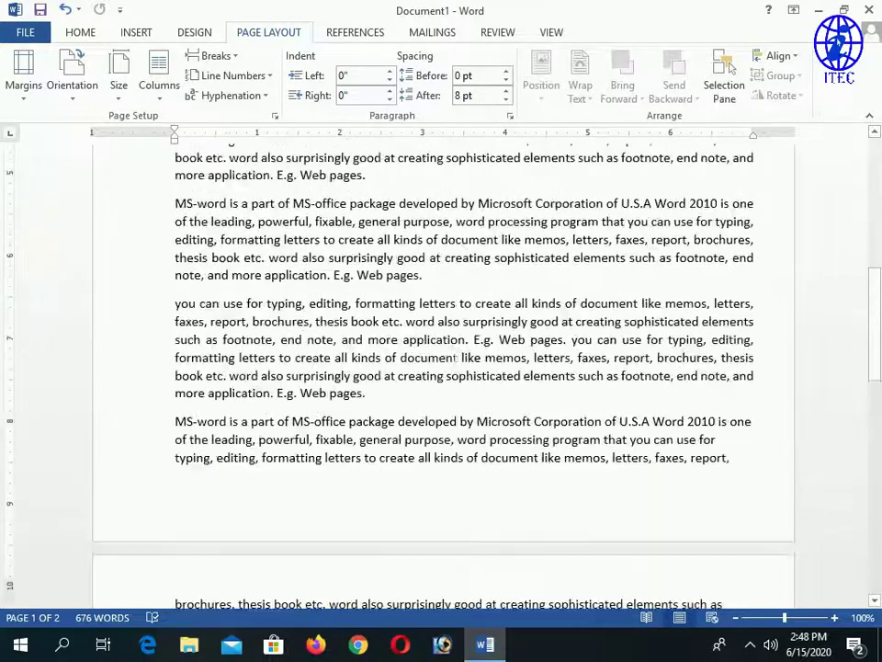
pyautogui.scroll(4, 457, 358)
pyautogui.scroll(2, 457, 358)
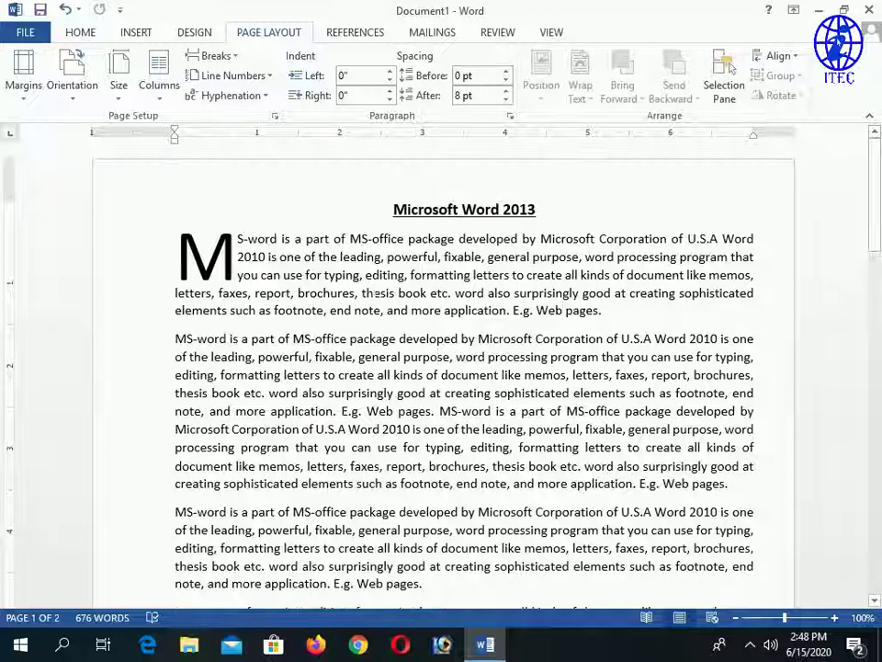
pyautogui.click(23, 81)
pyautogui.click(74, 457)
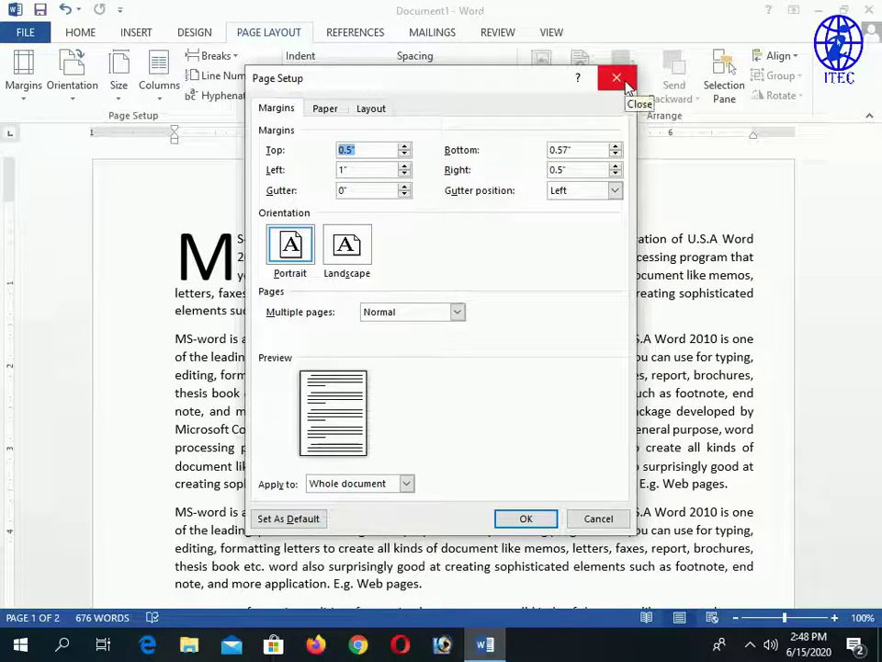
pyautogui.click(625, 81)
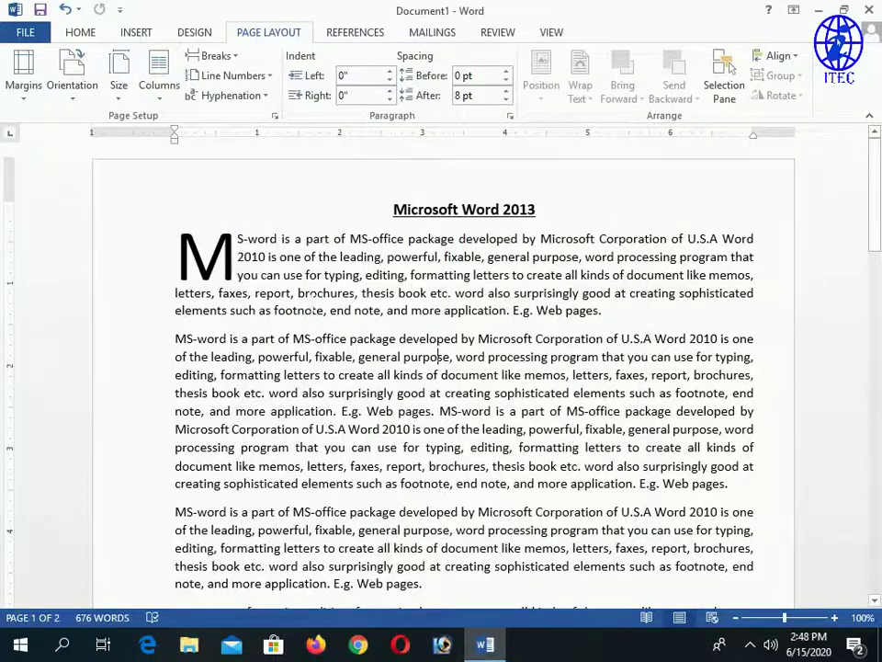
pyautogui.scroll(-3, 275, 275)
pyautogui.scroll(3, 114, 294)
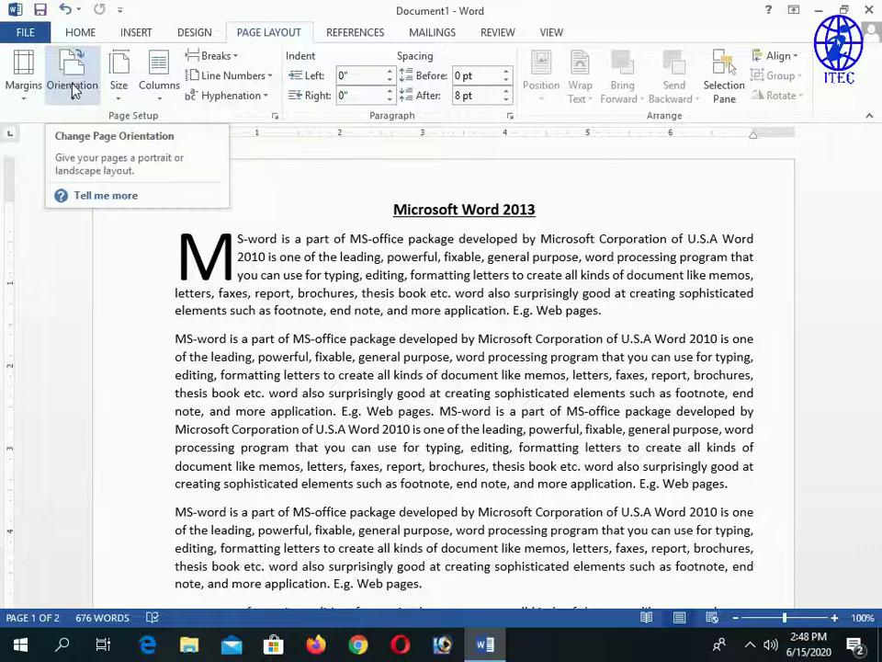
# Step: Show the Orientation choices and keep the page in Portrait
pyautogui.click(73, 89)
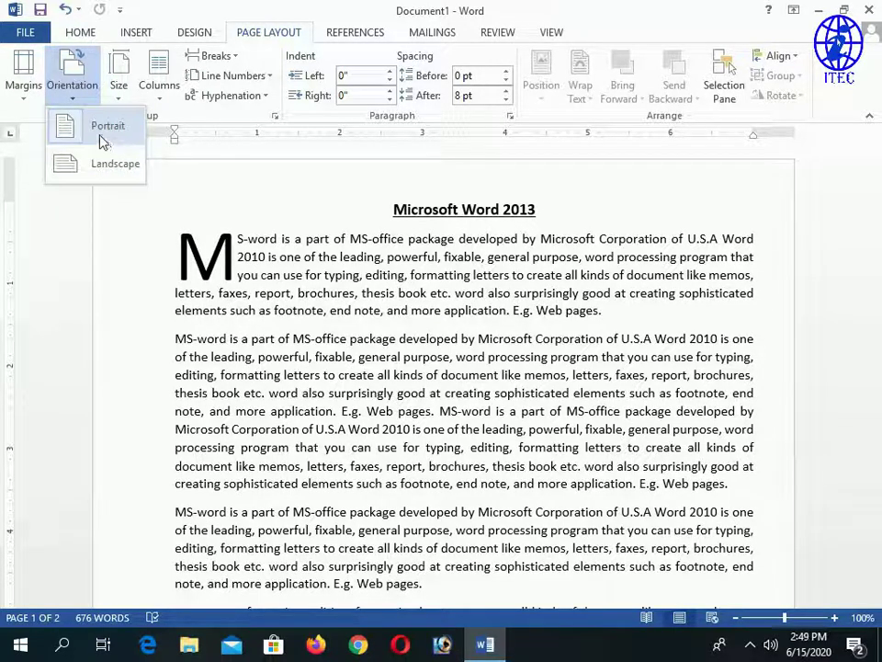
pyautogui.click(97, 136)
# Step: Zoom out to view whole pages and switch the orientation to Landscape
pyautogui.scroll(-10, 459, 322)
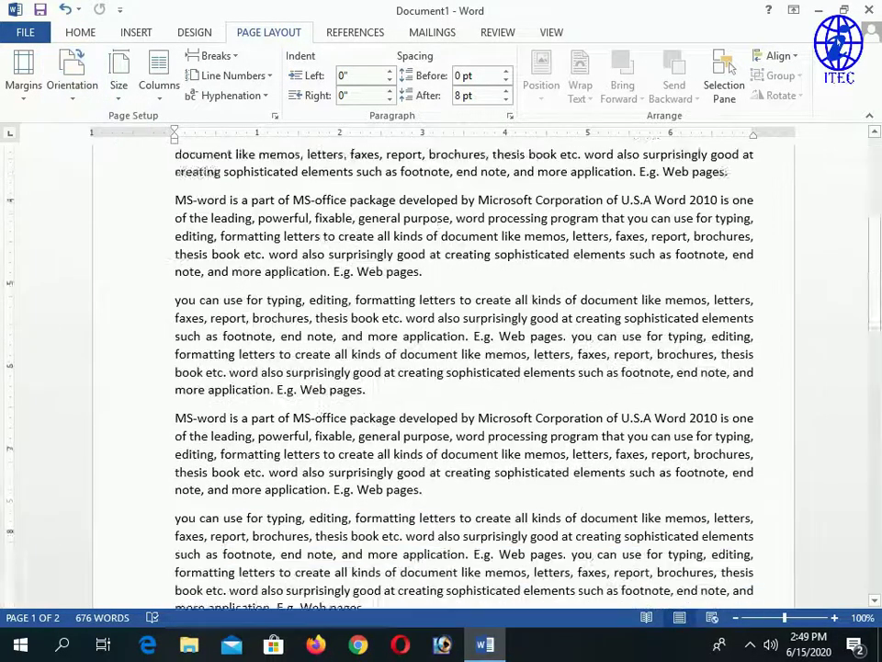
pyautogui.click(734, 616)
pyautogui.click(734, 616)
pyautogui.click(734, 616)
pyautogui.click(734, 617)
pyautogui.click(734, 617)
pyautogui.scroll(8, 656, 498)
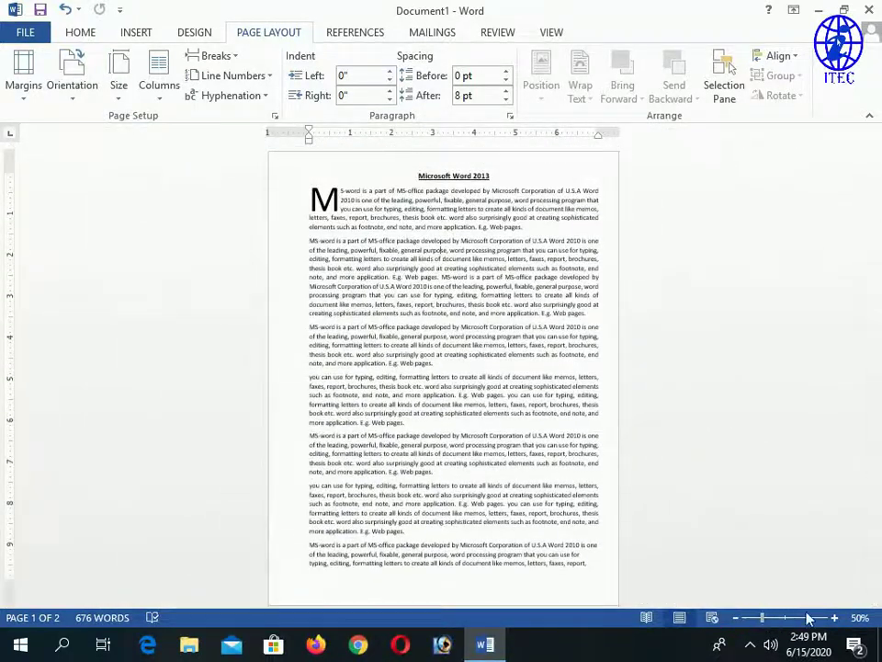
pyautogui.keyDown('ctrl'); pyautogui.scroll(2, 631, 471); pyautogui.keyUp('ctrl')
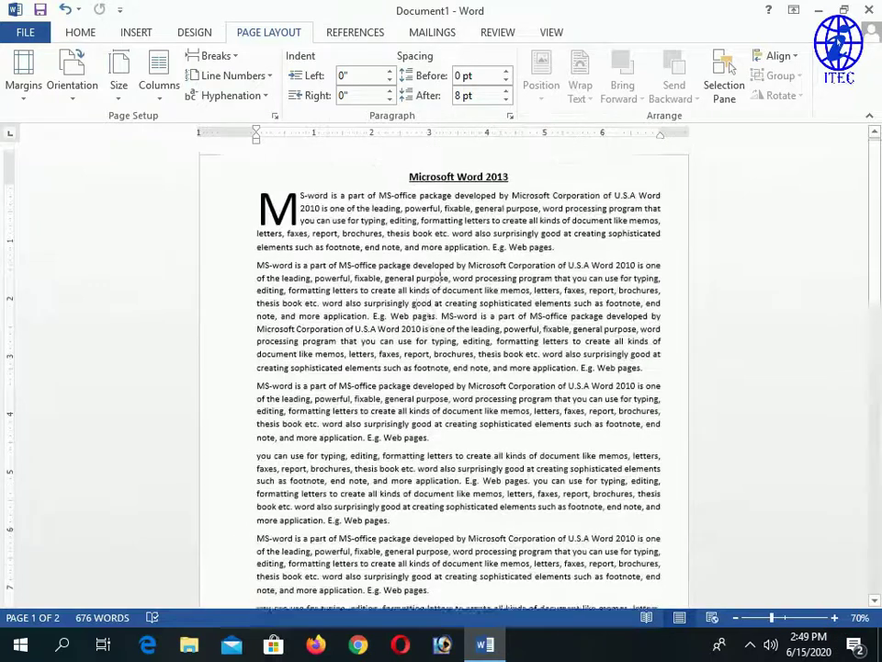
pyautogui.click(66, 85)
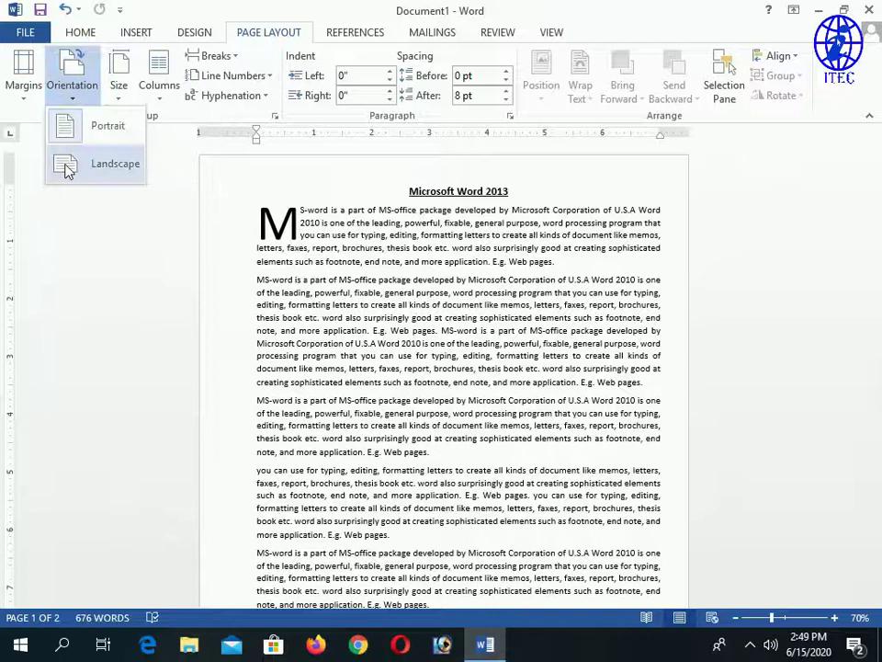
pyautogui.click(66, 166)
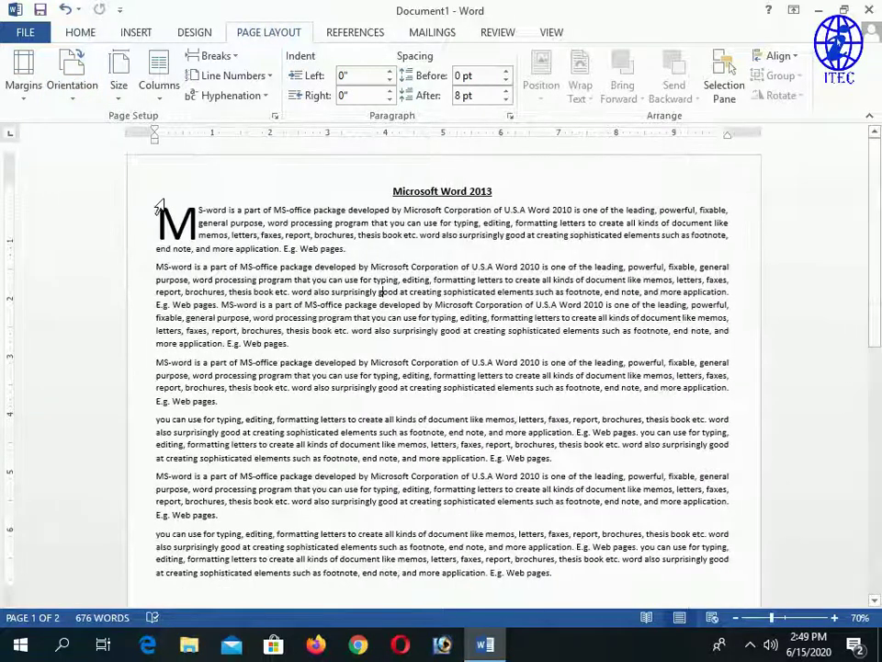
# Step: Switch the page back to Portrait, then to Landscape again
pyautogui.scroll(-3, 159, 204)
pyautogui.scroll(2, 159, 204)
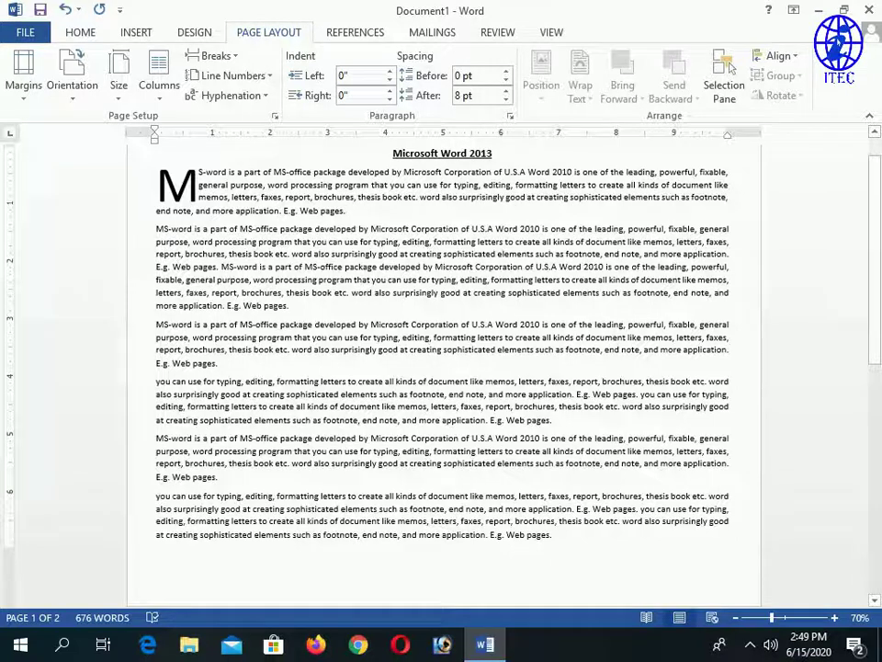
pyautogui.click(72, 73)
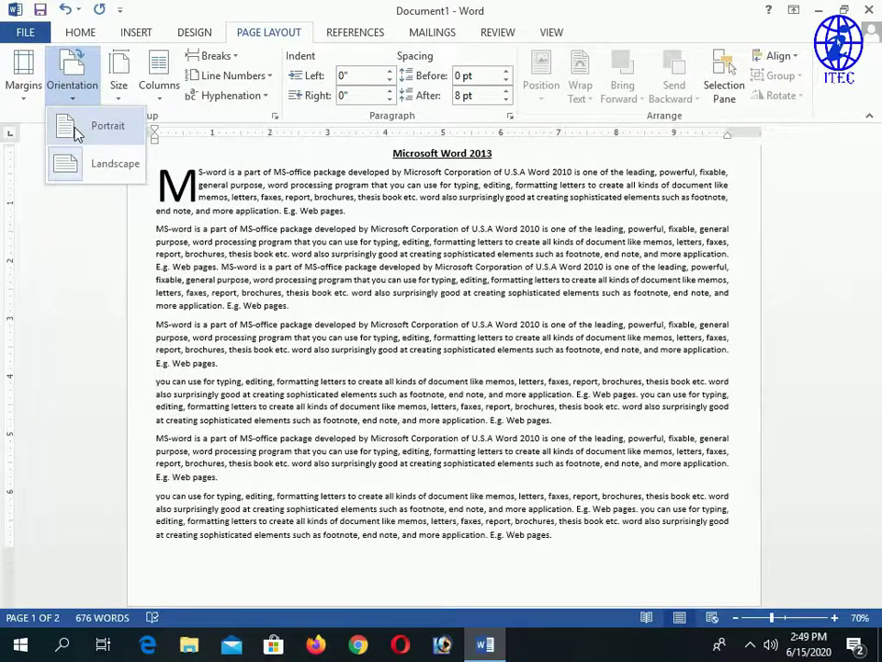
pyautogui.click(78, 133)
pyautogui.click(78, 88)
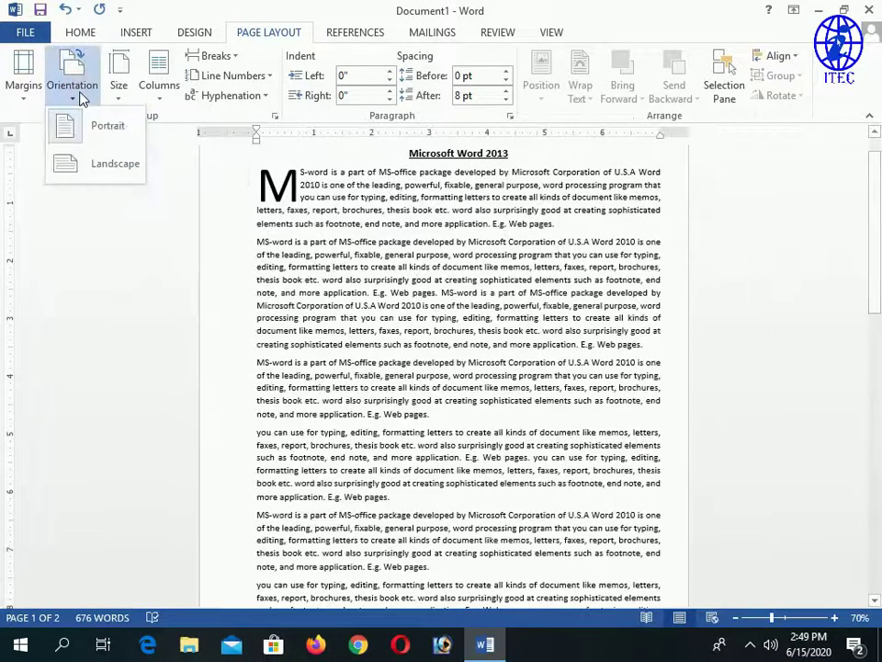
pyautogui.click(63, 164)
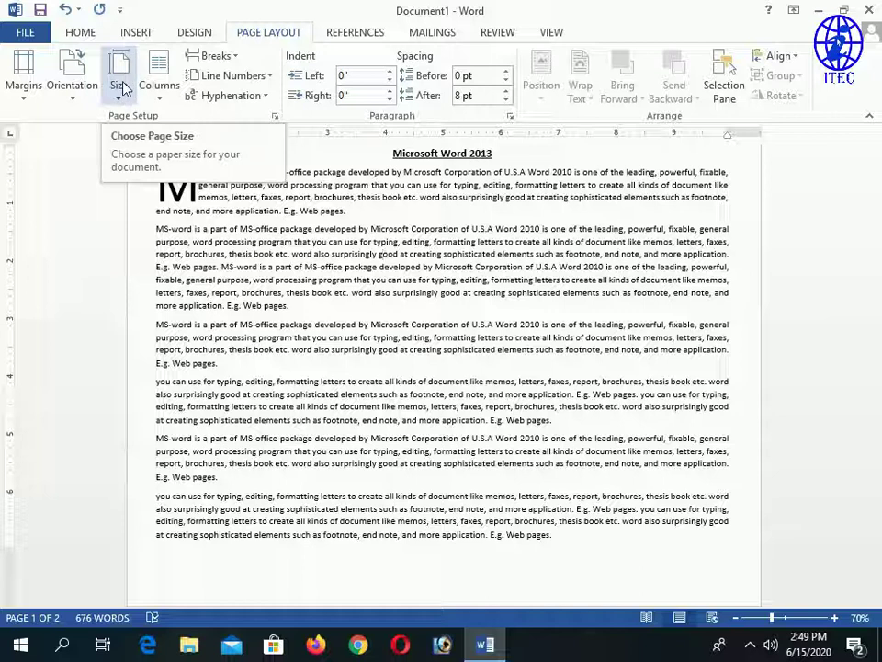
# Step: Set the paper size to A4 and the orientation to Portrait
pyautogui.click(124, 92)
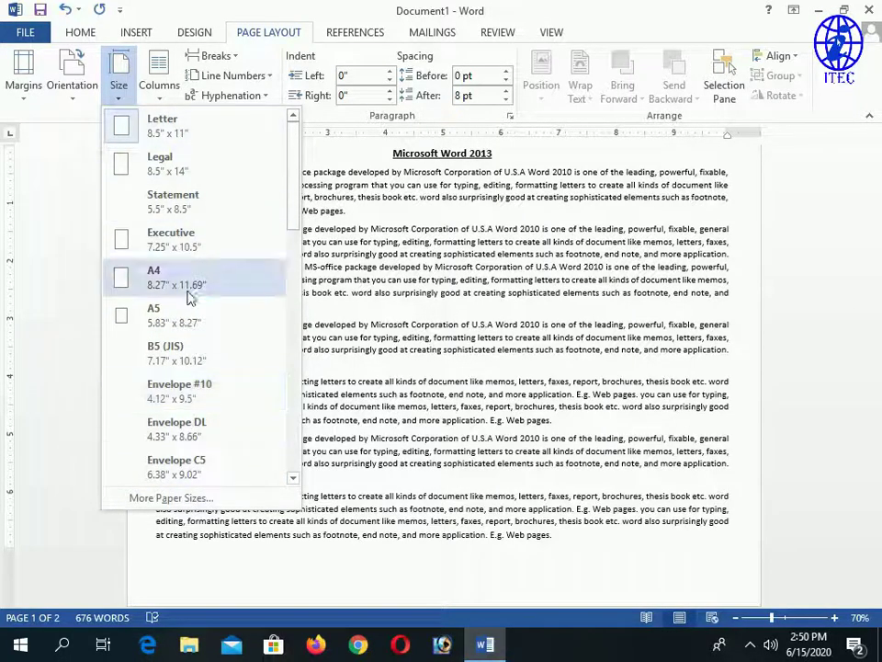
pyautogui.click(138, 285)
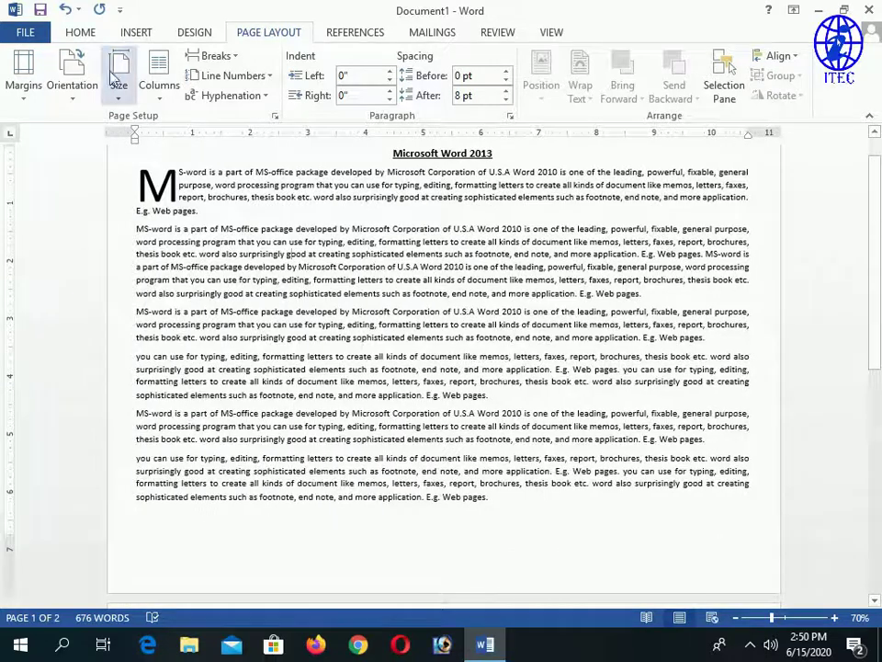
pyautogui.click(74, 72)
pyautogui.click(78, 126)
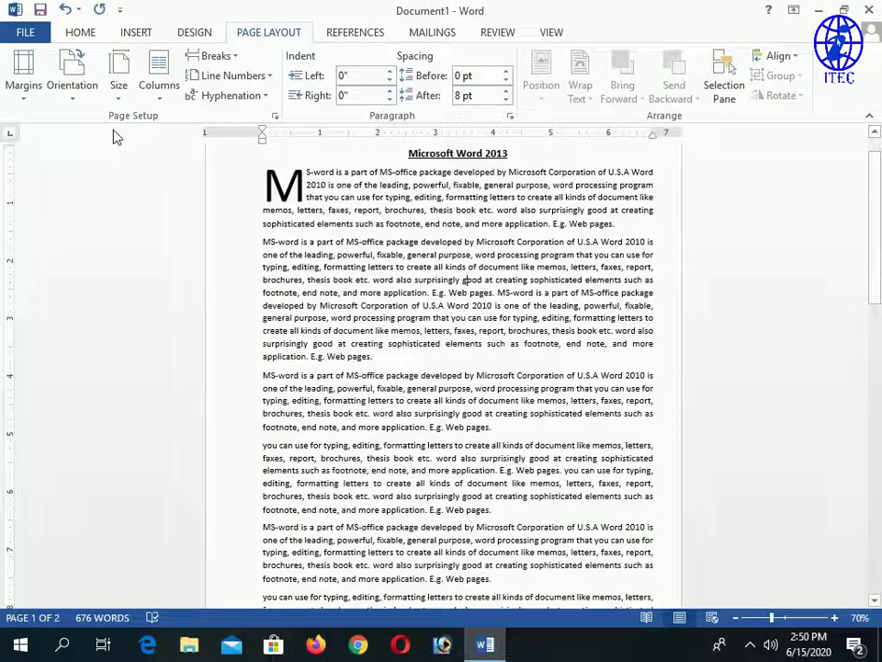
# Step: Set the paper size to Letter, then go to More Paper Sizes from the Size list
pyautogui.click(119, 78)
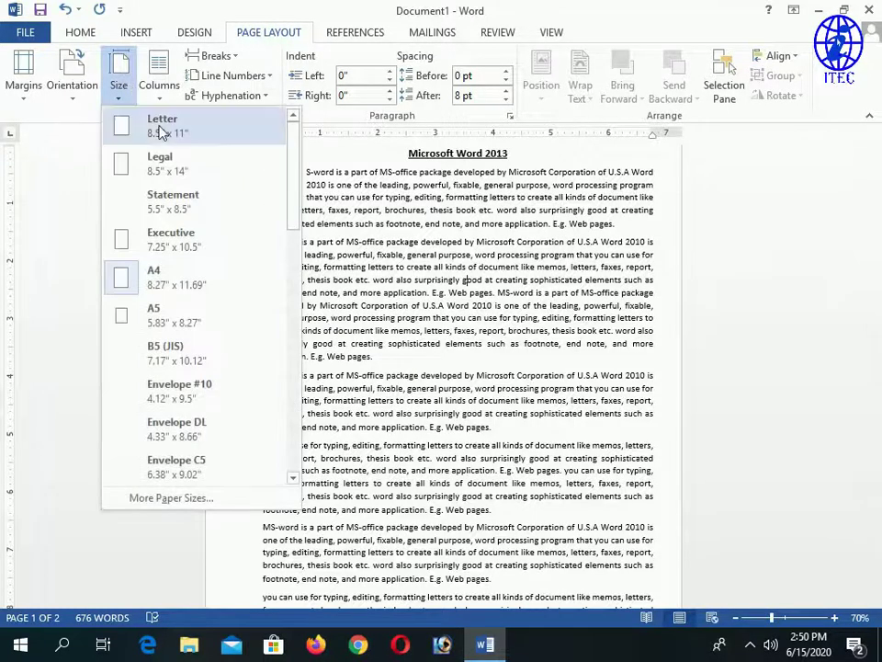
pyautogui.click(161, 133)
pyautogui.click(124, 72)
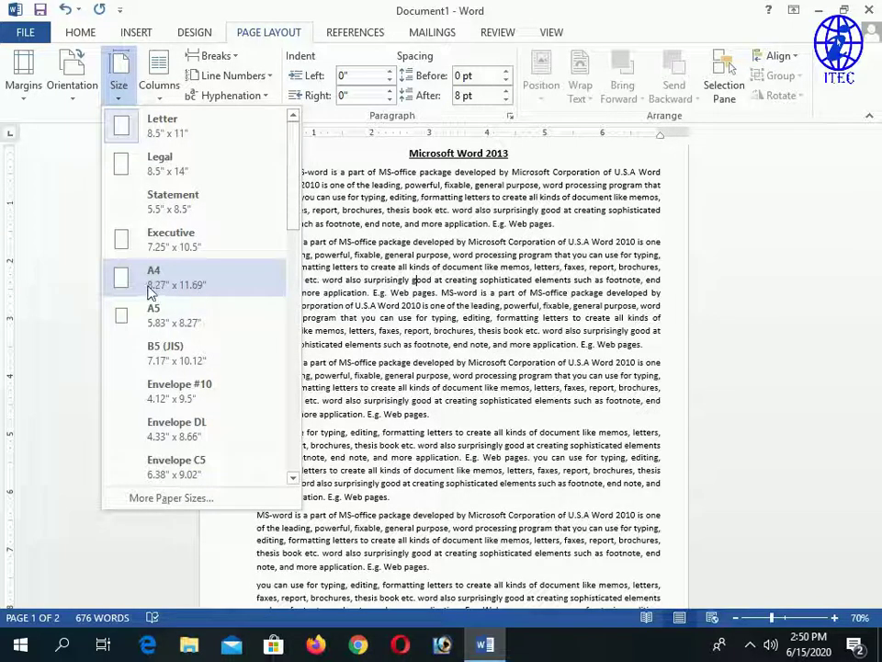
pyautogui.click(152, 135)
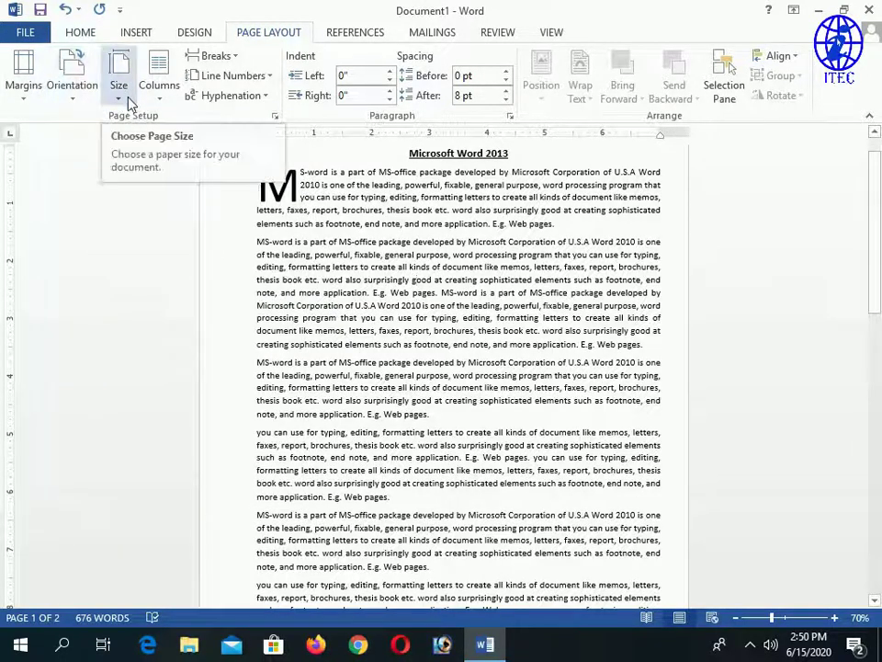
pyautogui.click(120, 93)
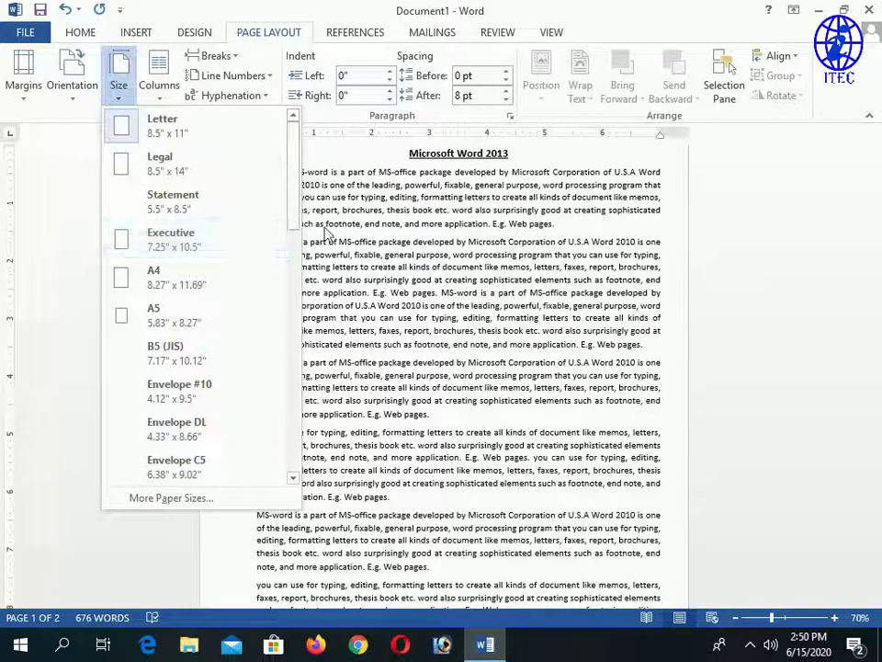
pyautogui.click(182, 136)
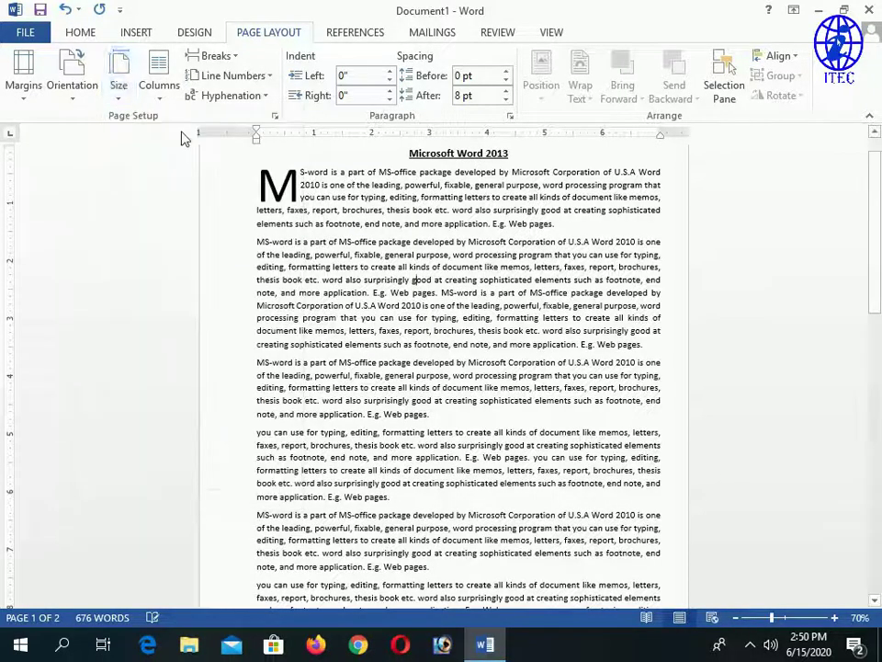
pyautogui.click(115, 74)
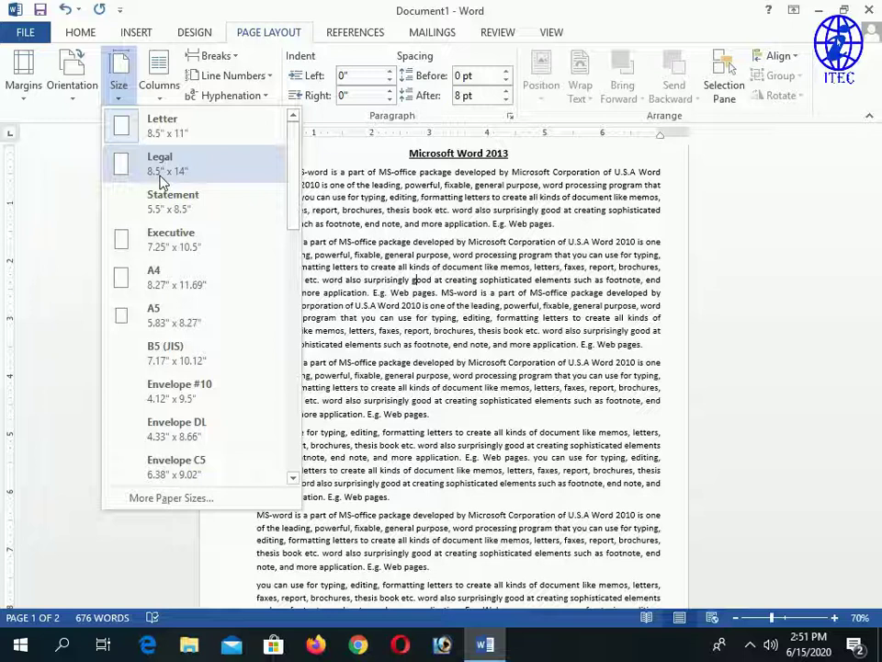
pyautogui.click(166, 498)
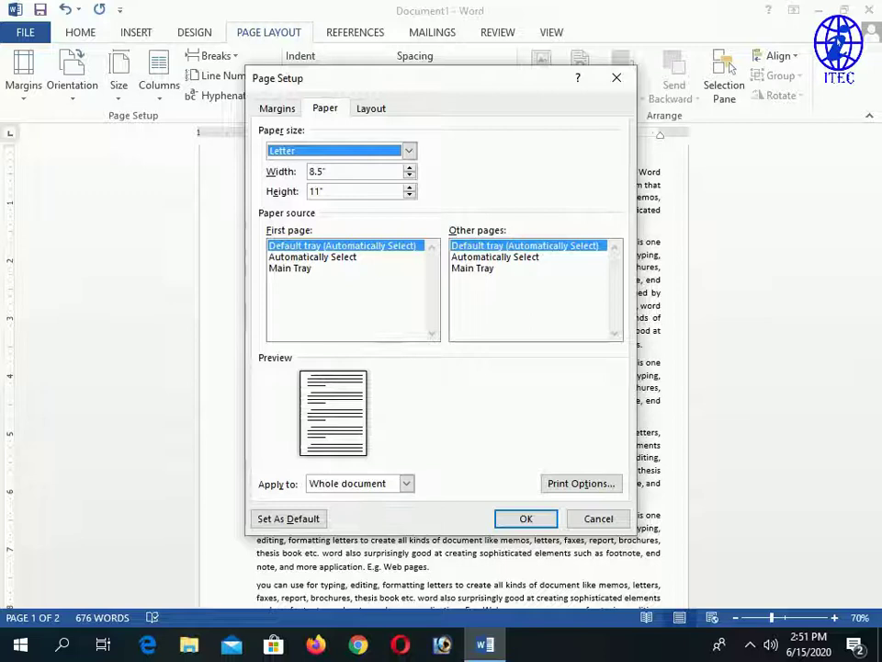
# Step: Step through the page width and height fields in the Paper settings
pyautogui.press('Tab')
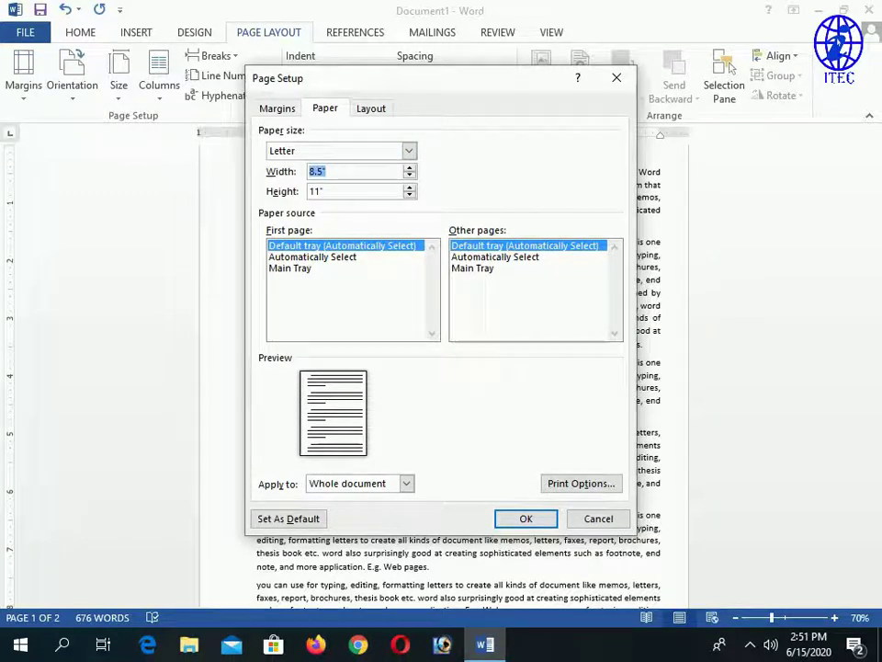
pyautogui.press('Tab')
pyautogui.hotkey('shift', 'Tab')
pyautogui.click(324, 192)
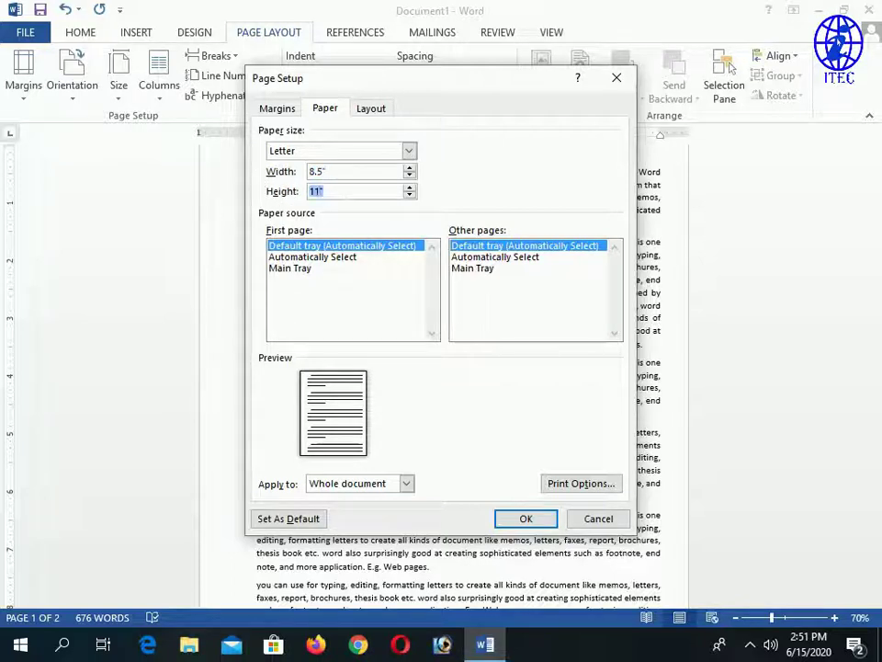
pyautogui.click(321, 171)
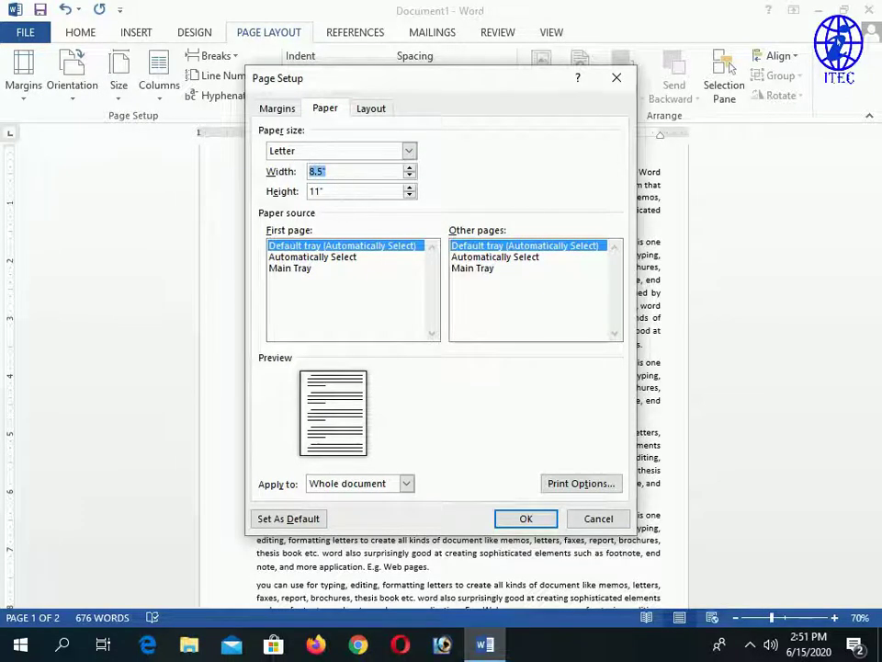
# Step: Choose A4 paper, accept the margin fix, confirm, and verify it in the Size list
pyautogui.click(363, 156)
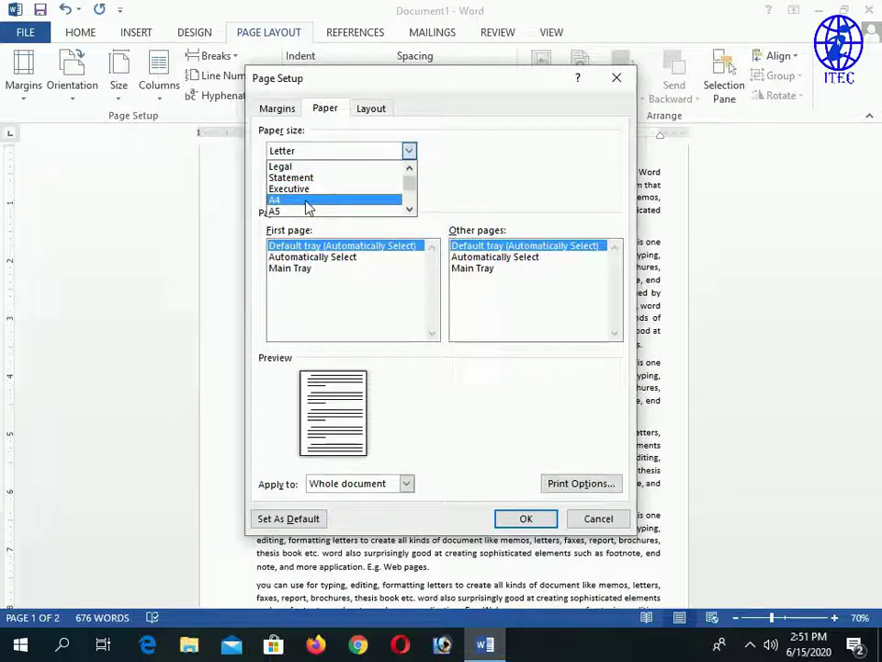
pyautogui.click(308, 201)
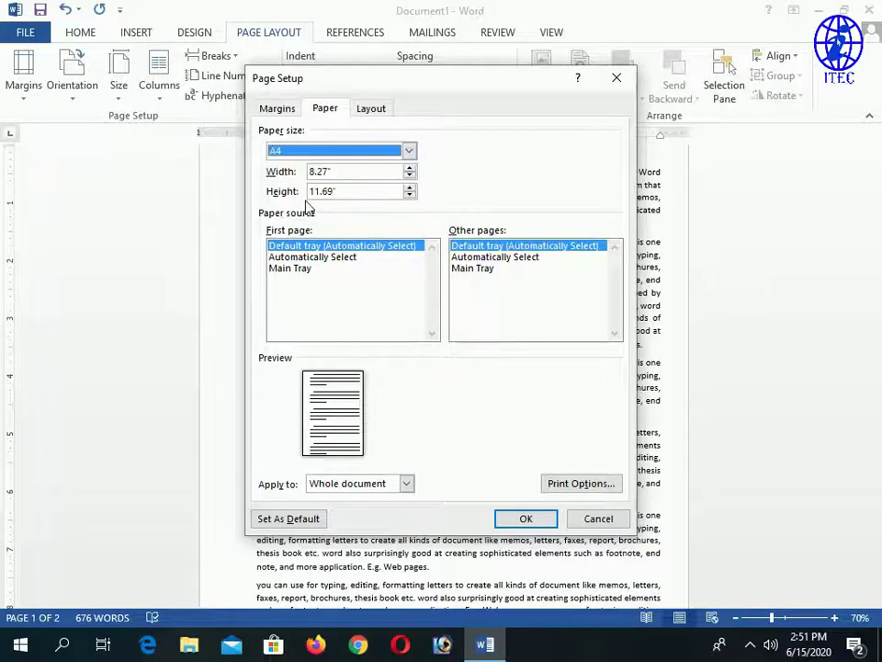
pyautogui.click(527, 520)
pyautogui.click(412, 391)
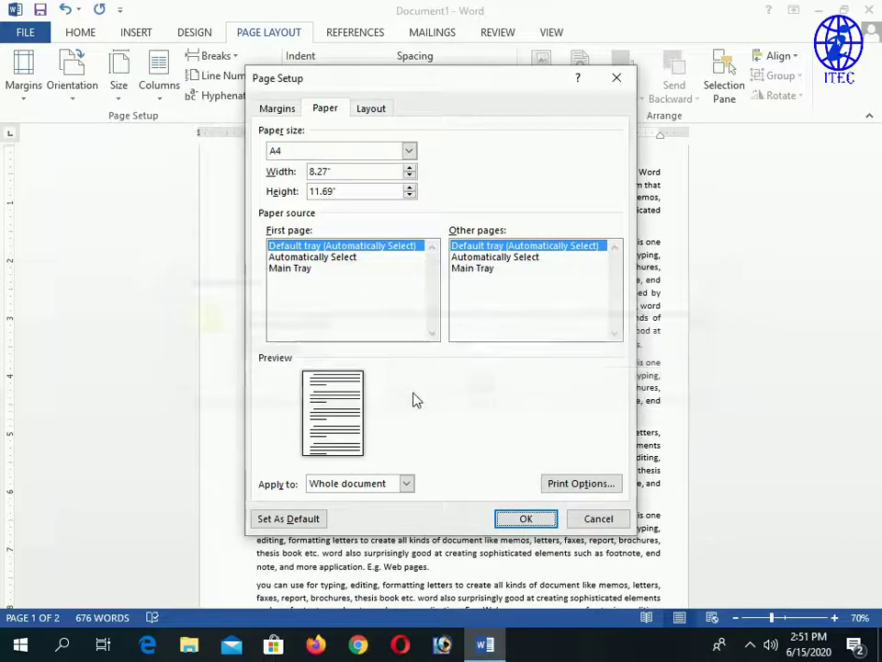
pyautogui.click(504, 519)
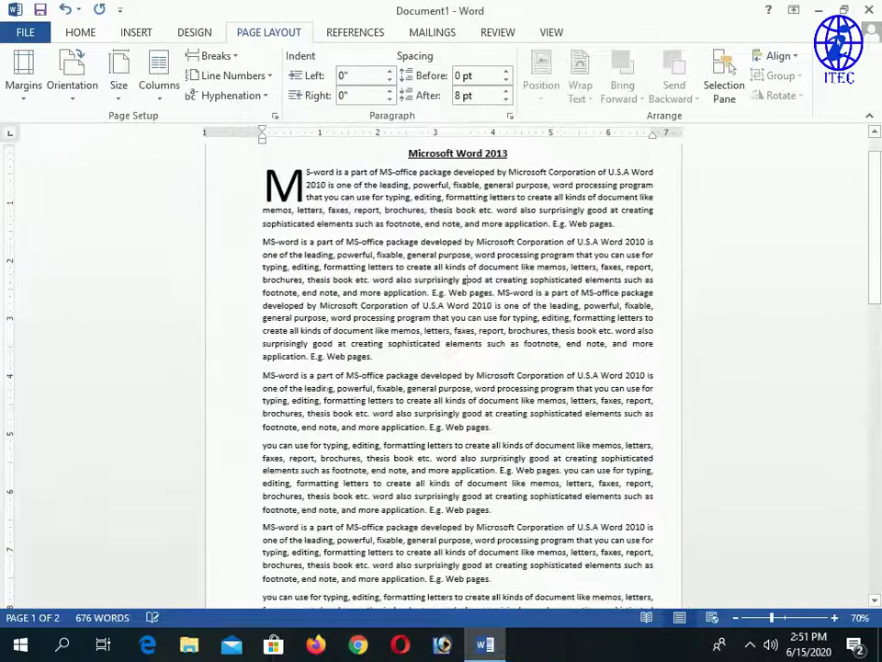
pyautogui.click(118, 75)
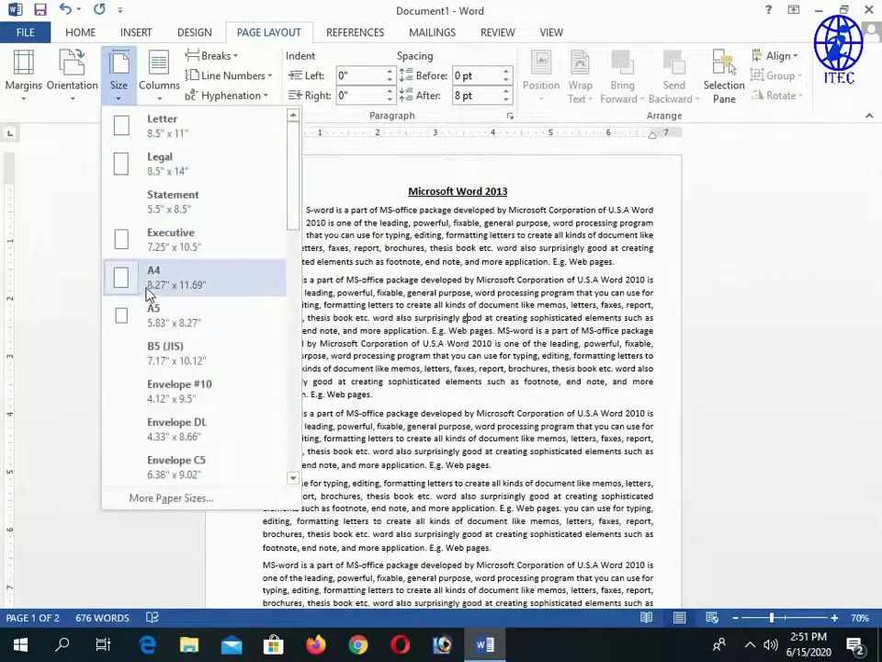
pyautogui.click(151, 291)
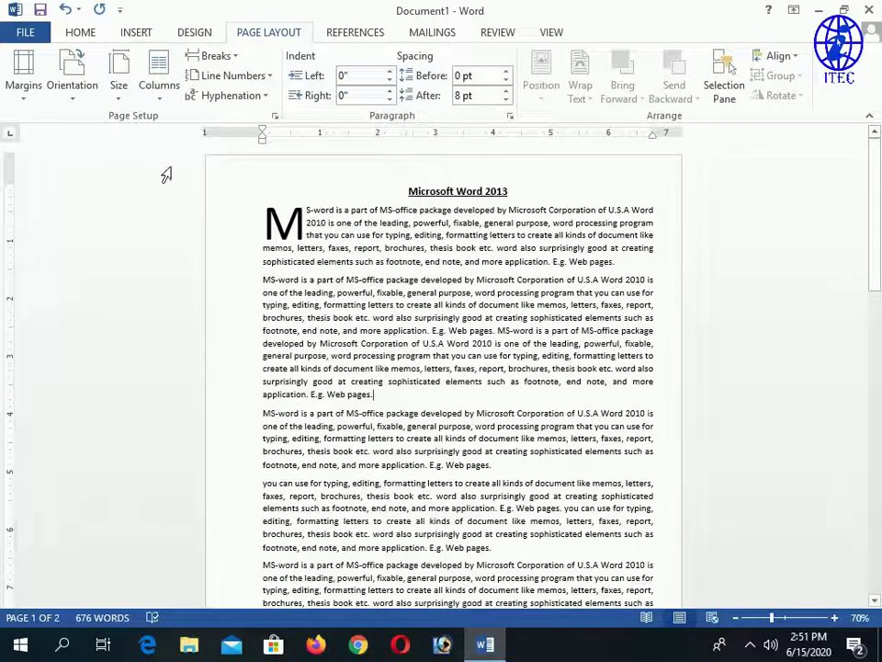
# Step: Split the document text into two columns from the Columns menu
pyautogui.click(162, 92)
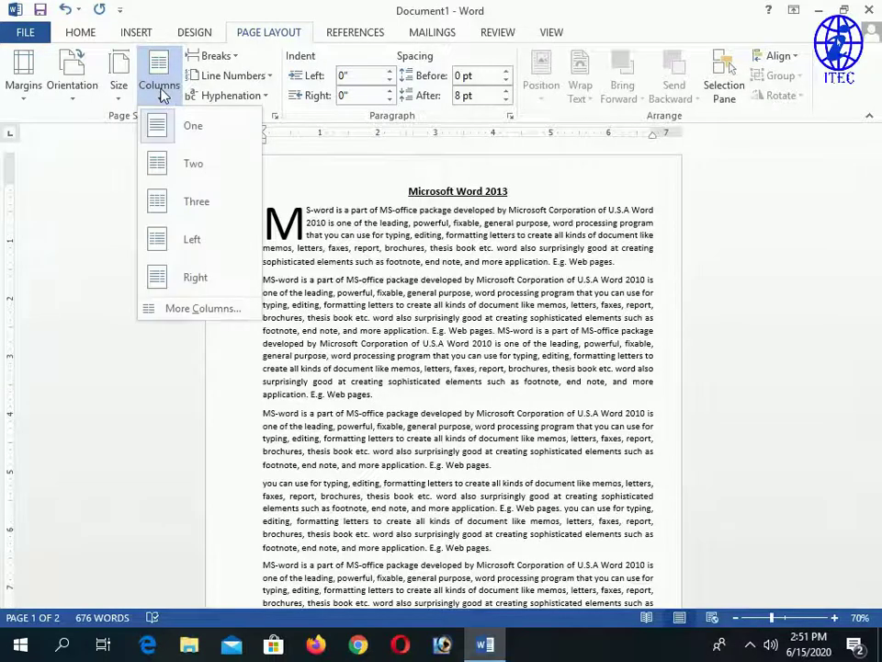
pyautogui.click(171, 128)
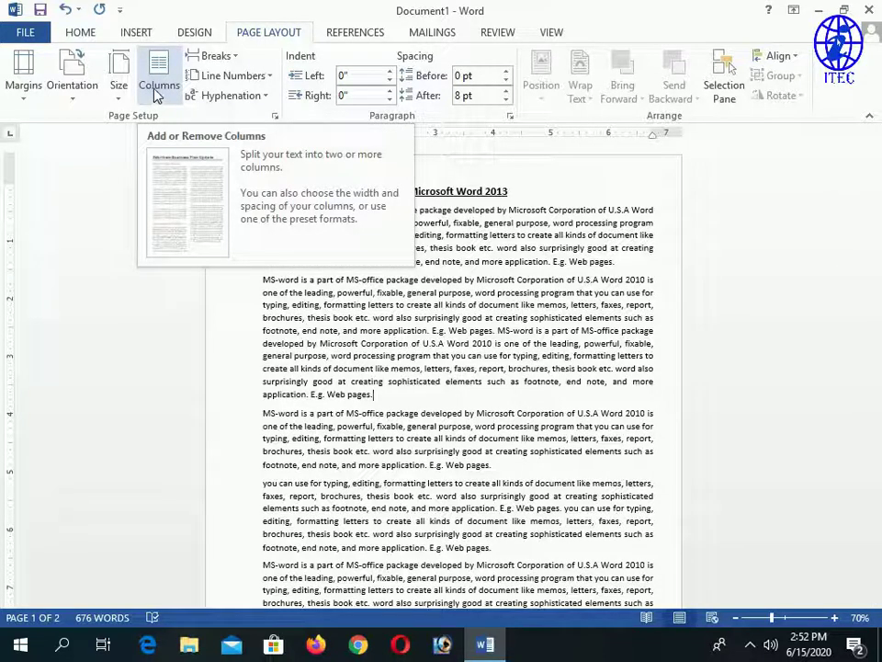
pyautogui.click(157, 91)
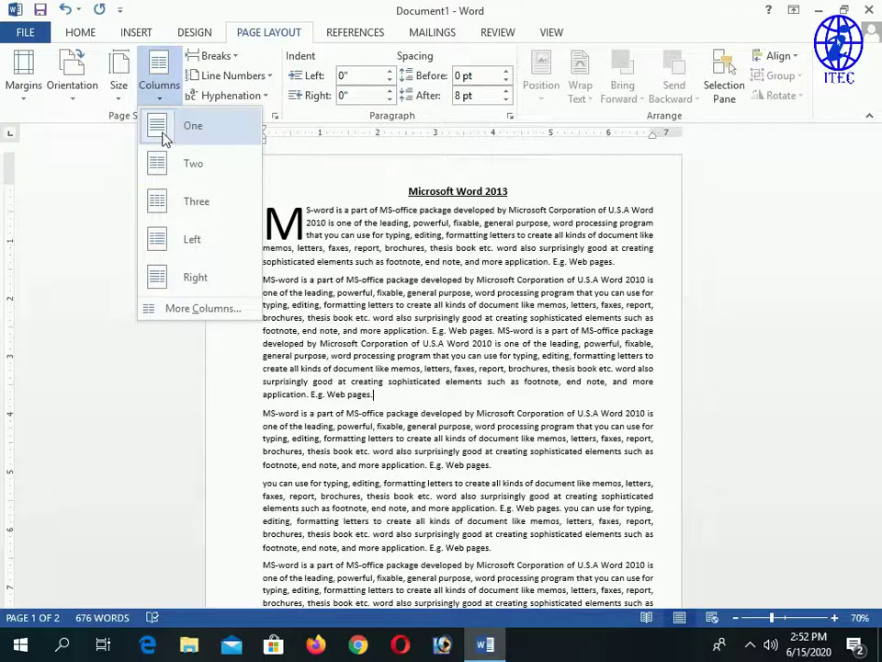
pyautogui.click(169, 164)
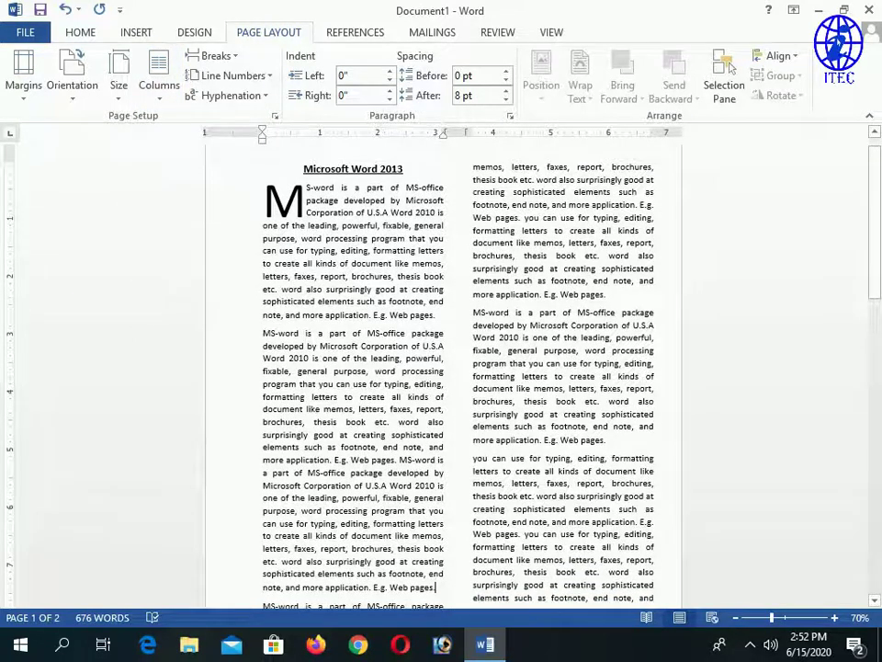
# Step: Select text down the left and right columns, then clear the selection
pyautogui.moveTo(393, 434); pyautogui.dragTo(395, 459)
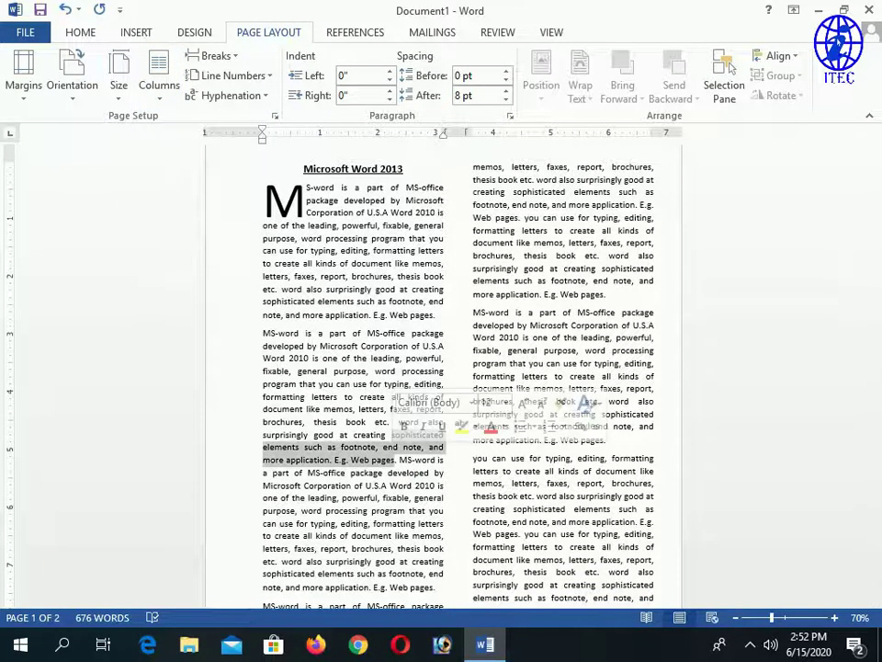
pyautogui.moveTo(235, 169); pyautogui.dragTo(234, 485)
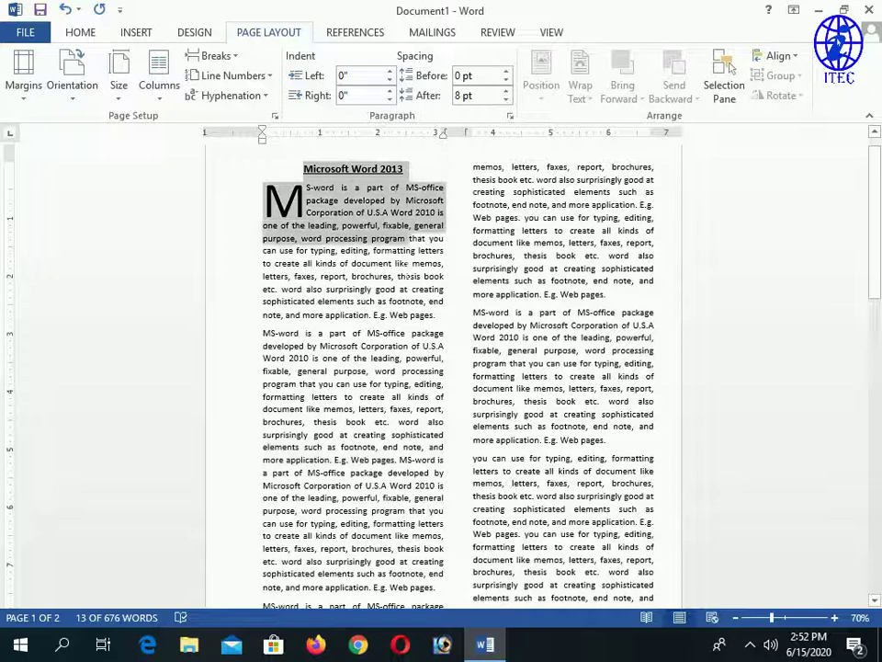
pyautogui.moveTo(441, 578); pyautogui.dragTo(443, 548)
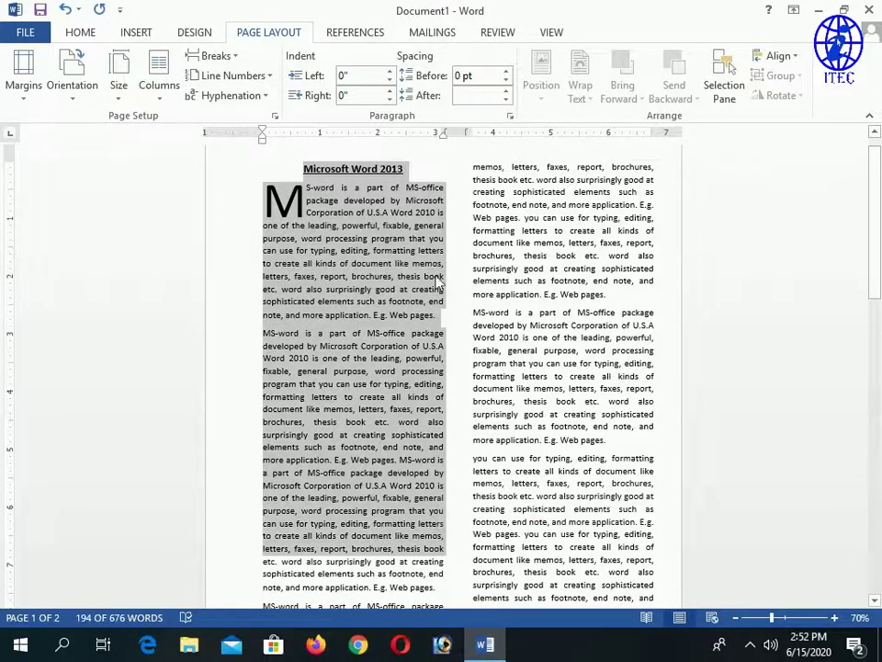
pyautogui.scroll(-4, 441, 460)
pyautogui.scroll(4, 441, 367)
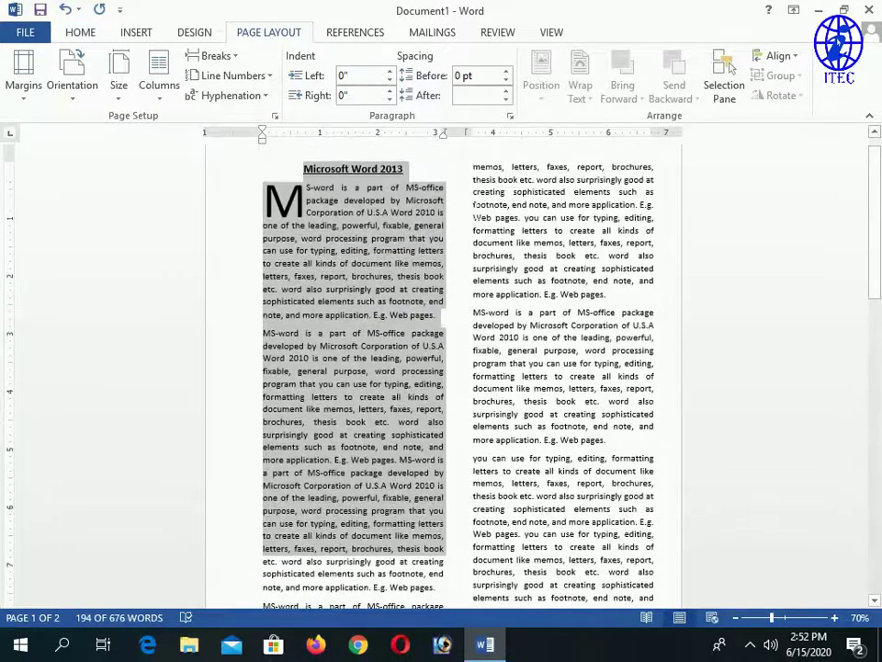
pyautogui.moveTo(501, 179); pyautogui.dragTo(552, 602)
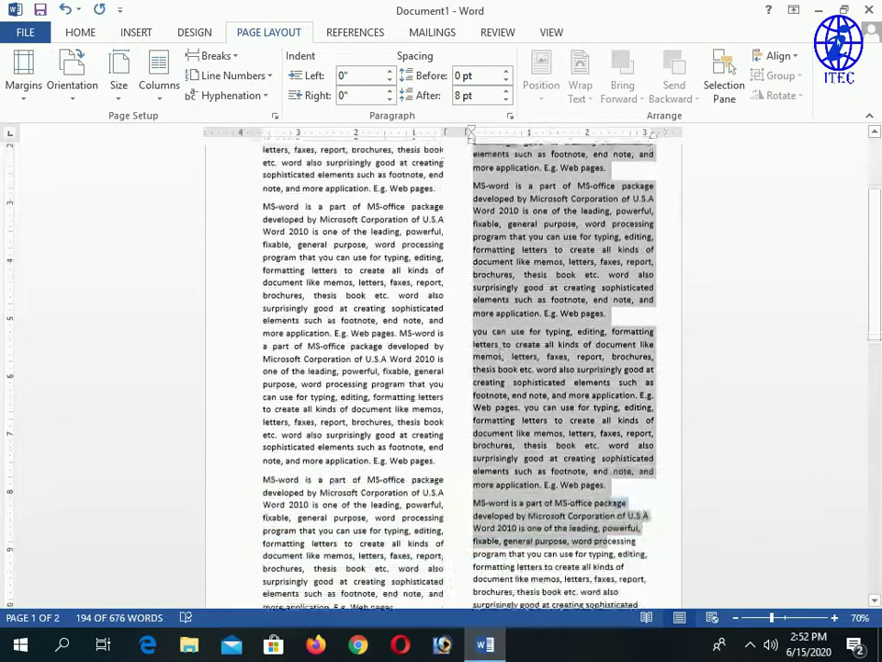
pyautogui.click(314, 290)
# Step: Try three columns, then the Left layout with a narrow left and wide right column
pyautogui.scroll(5, 513, 347)
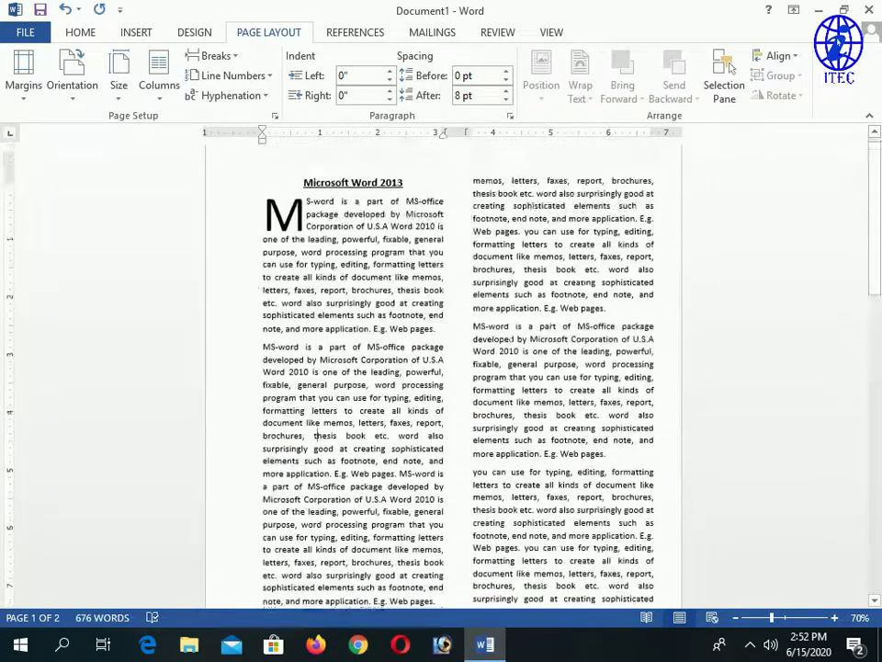
pyautogui.click(159, 73)
pyautogui.click(193, 198)
pyautogui.scroll(1, 441, 367)
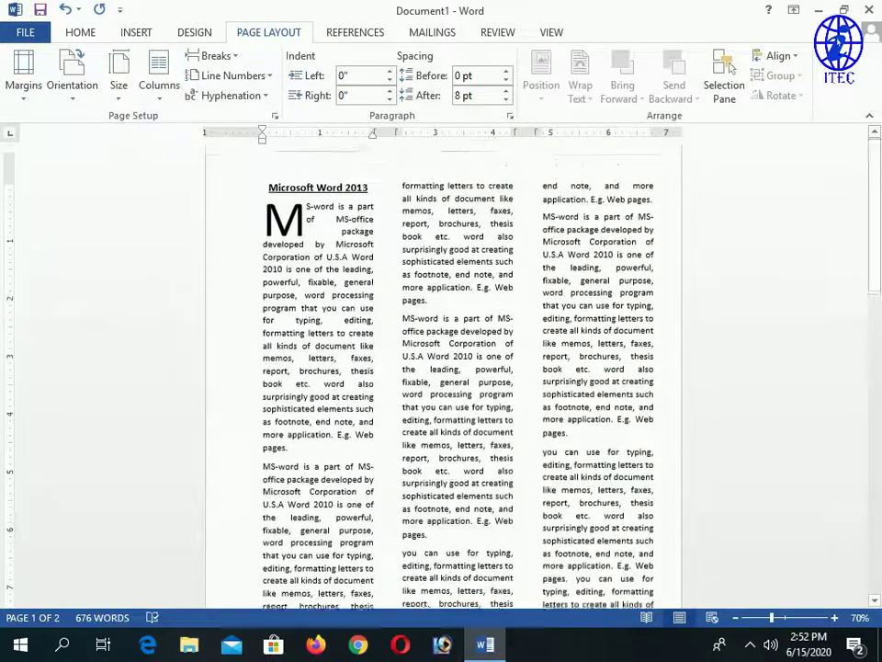
pyautogui.click(159, 80)
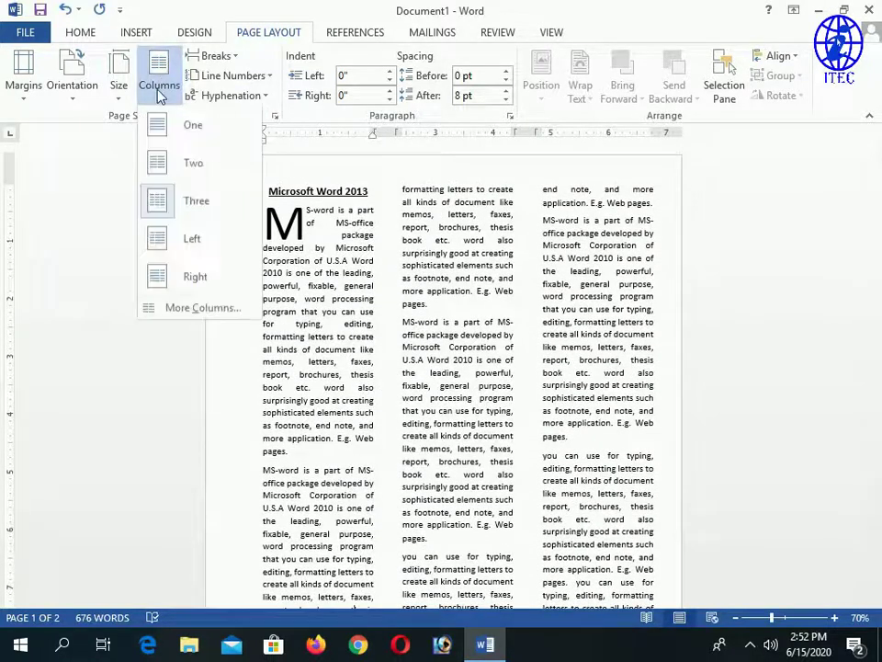
pyautogui.click(196, 240)
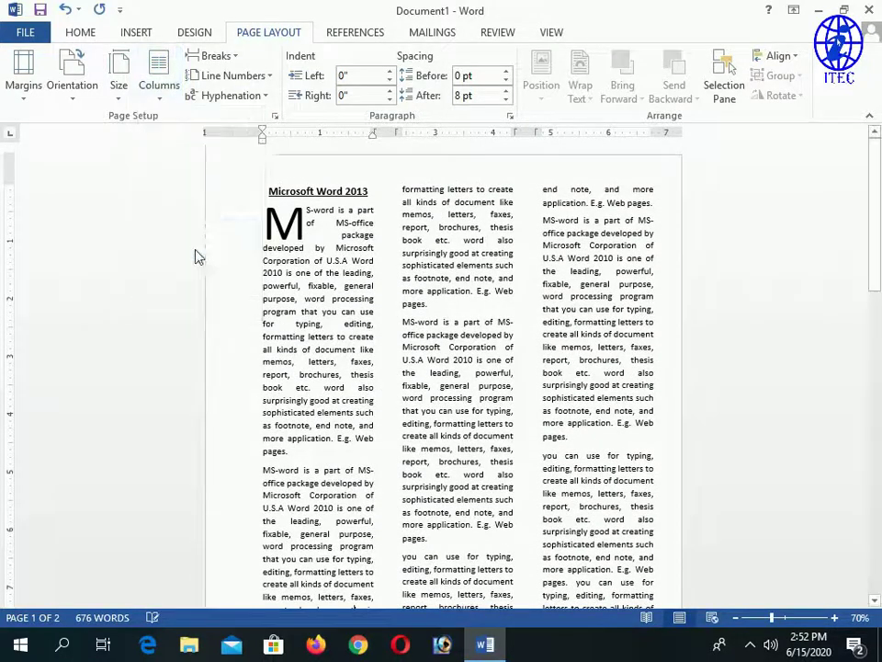
# Step: Select a word in the text and zoom the page to 100%
pyautogui.scroll(1, 353, 587)
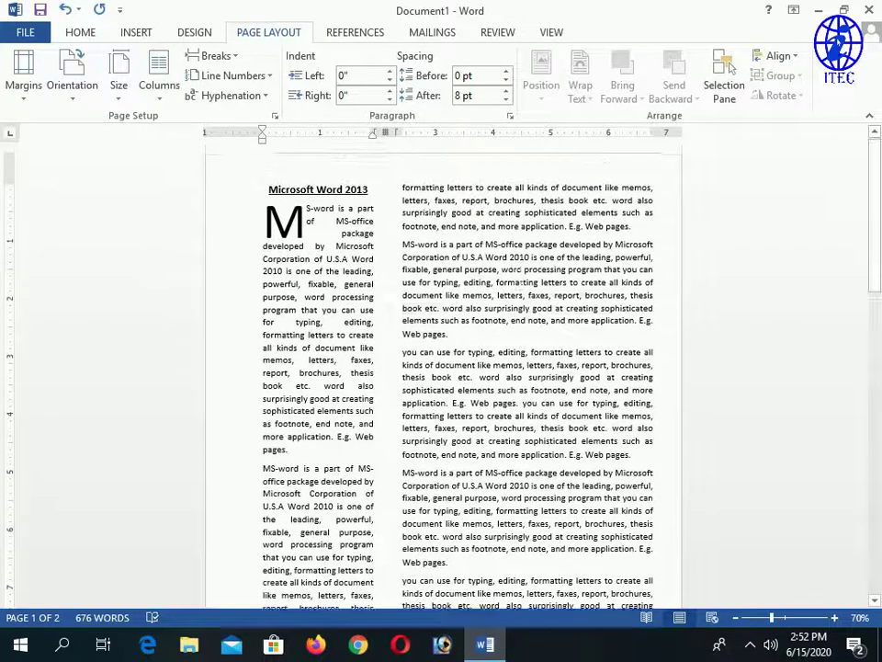
pyautogui.moveTo(529, 294); pyautogui.dragTo(506, 442)
pyautogui.doubleClick(479, 284)
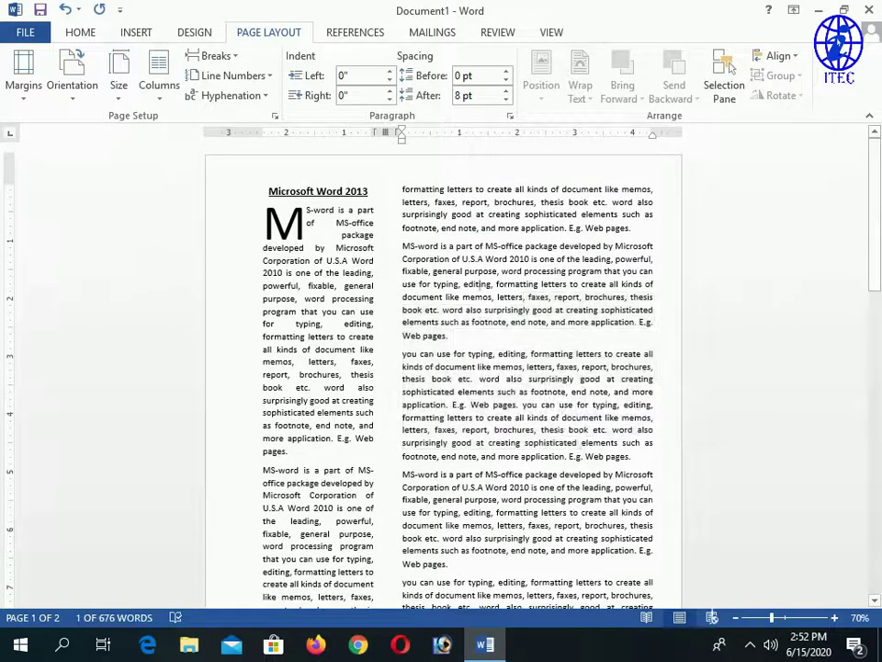
pyautogui.click(834, 617)
pyautogui.click(835, 619)
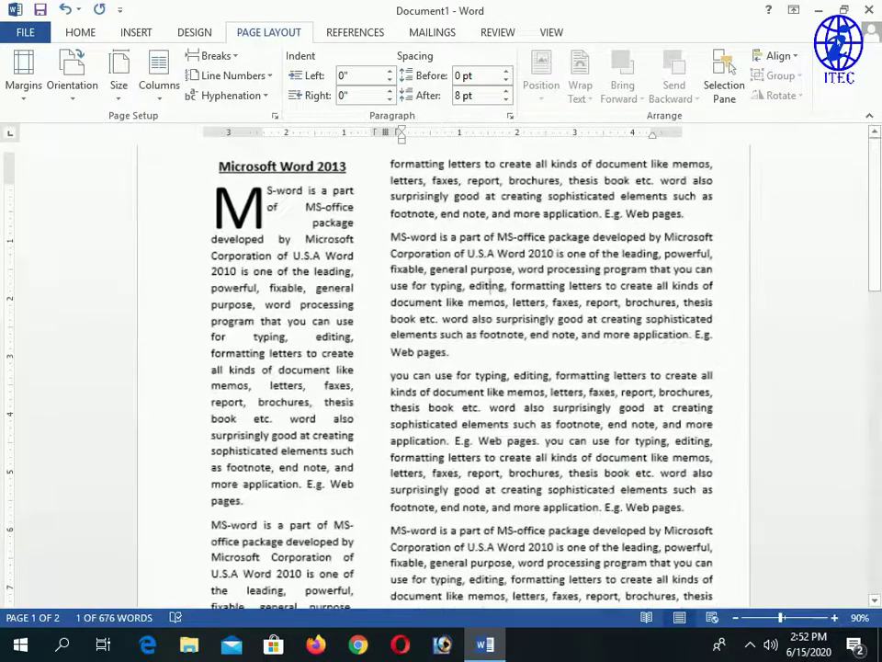
pyautogui.click(835, 617)
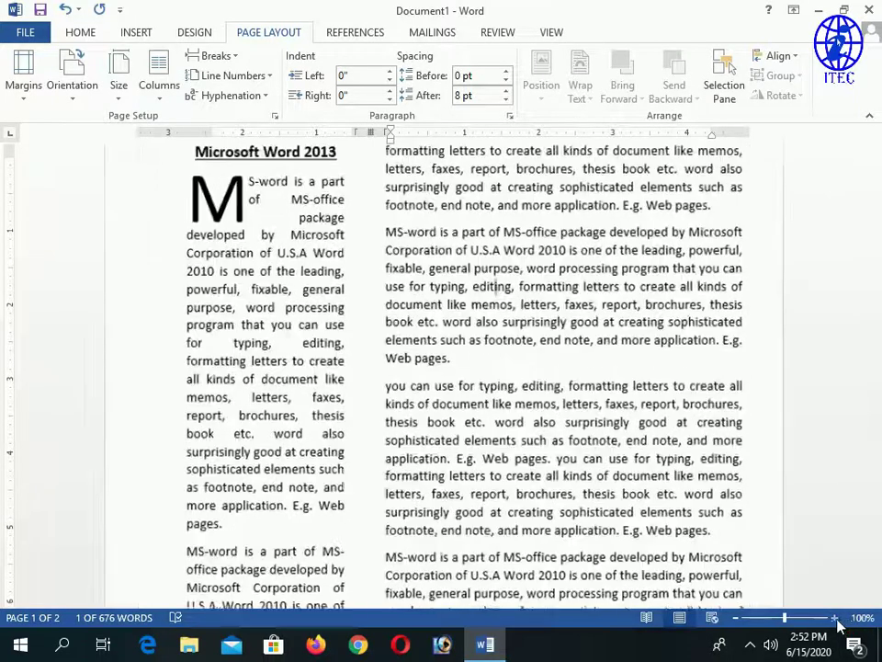
# Step: Apply a two-column layout and put the cursor in the right column
pyautogui.scroll(-5, 551, 367)
pyautogui.scroll(10, 393, 289)
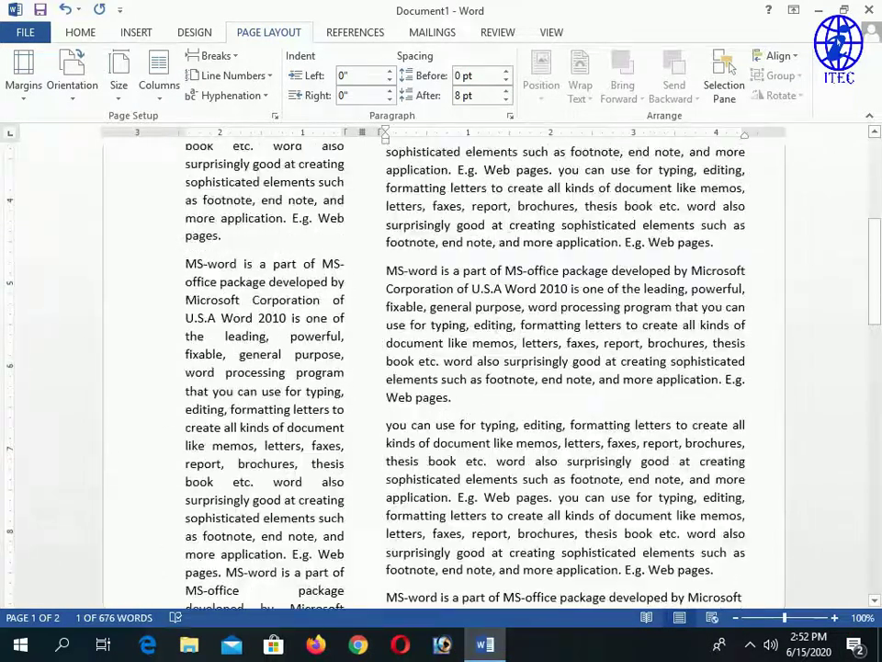
pyautogui.click(159, 82)
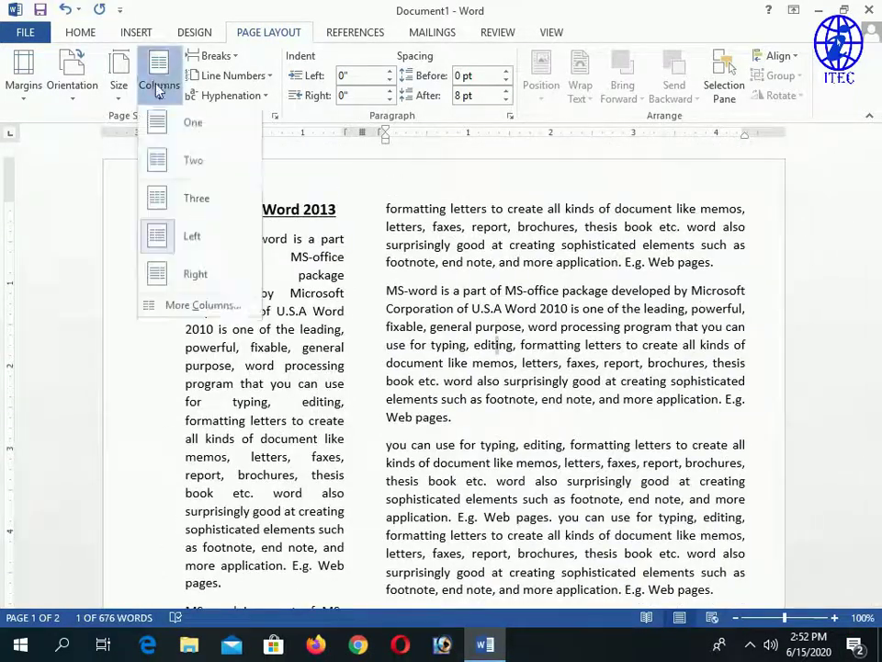
pyautogui.click(190, 169)
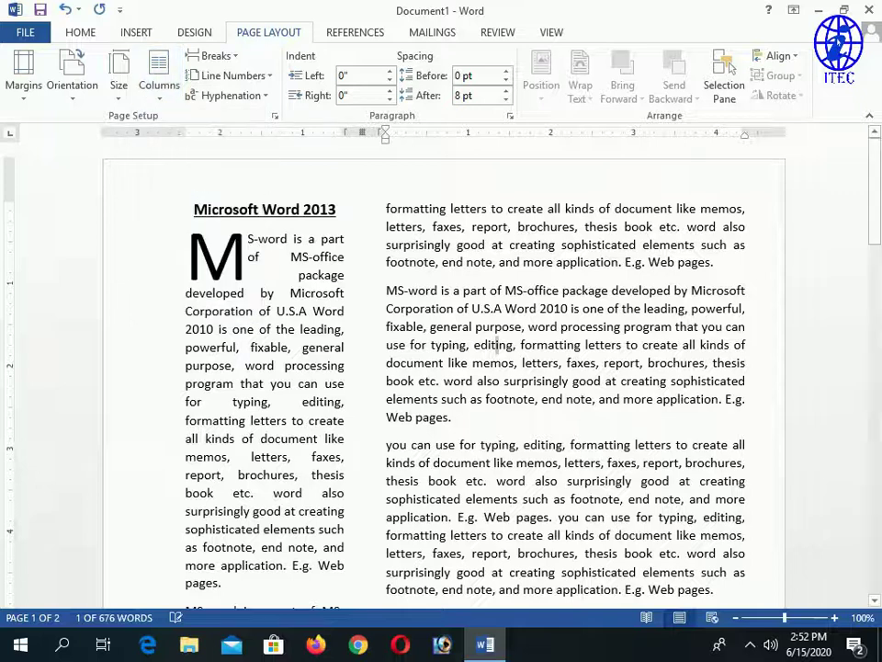
pyautogui.click(158, 81)
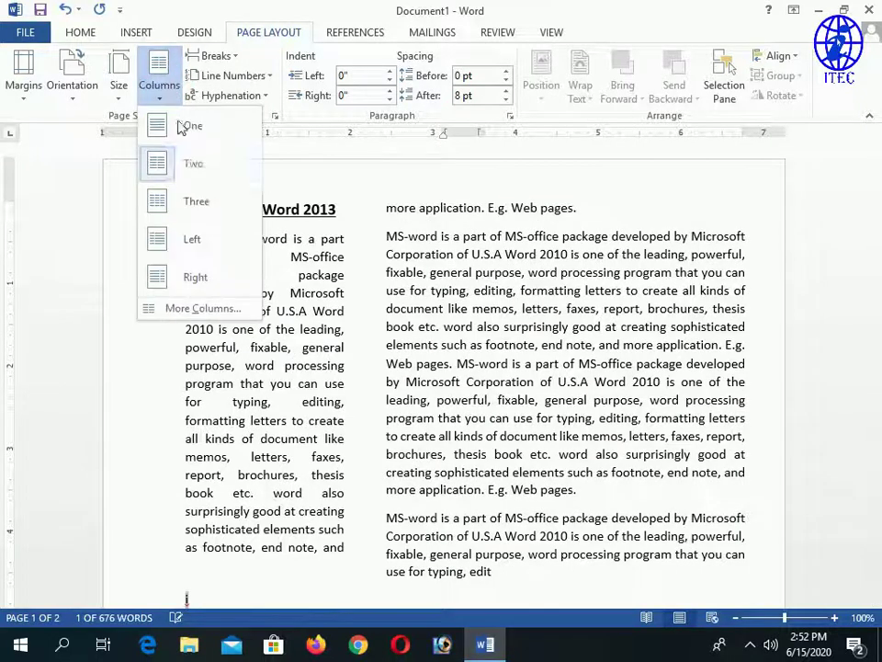
pyautogui.click(144, 163)
pyautogui.click(527, 348)
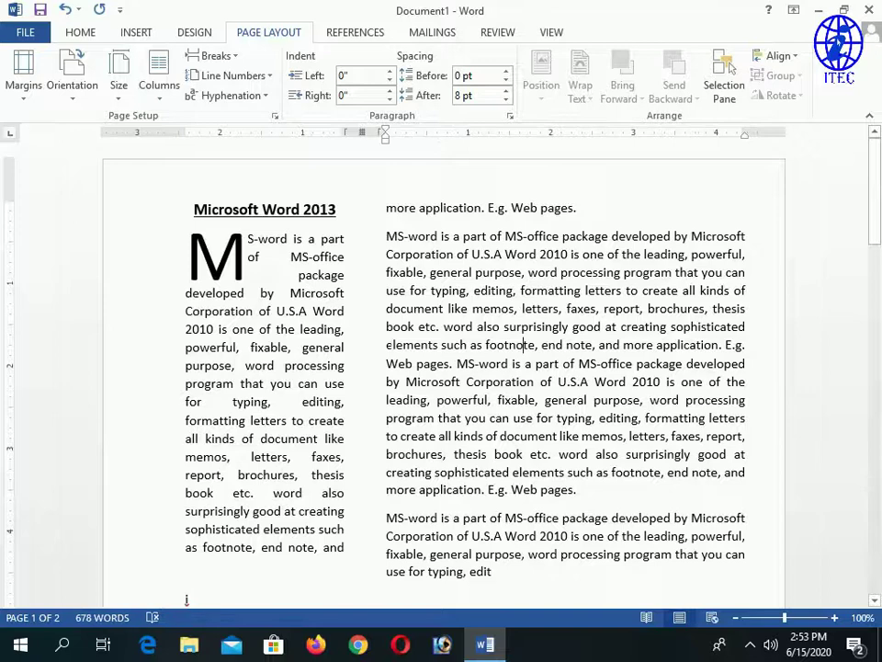
# Step: Apply two columns from this point forward, splitting the text after 'edi'
pyautogui.scroll(-4, 528, 347)
pyautogui.scroll(1, 528, 348)
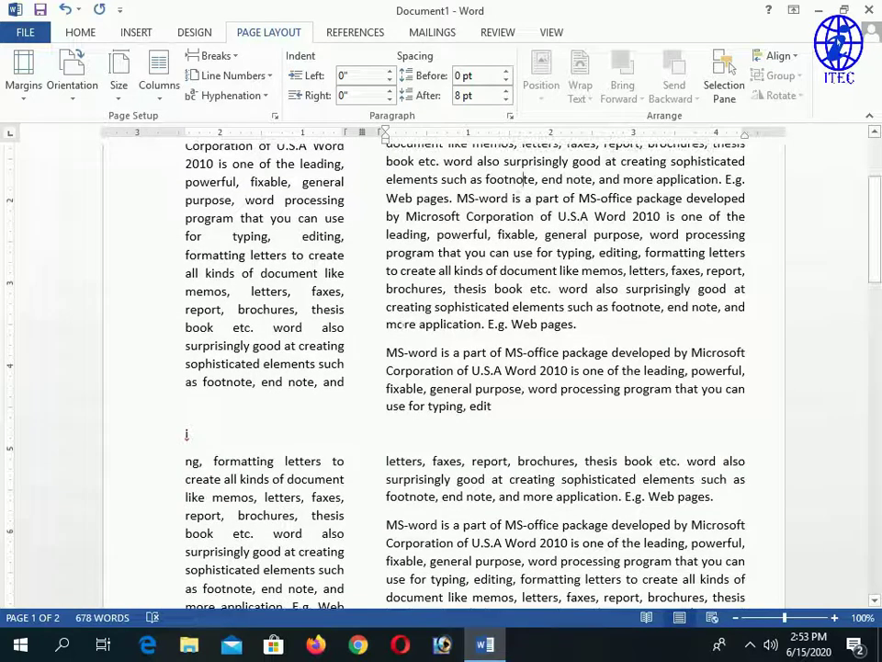
pyautogui.scroll(3, 217, 138)
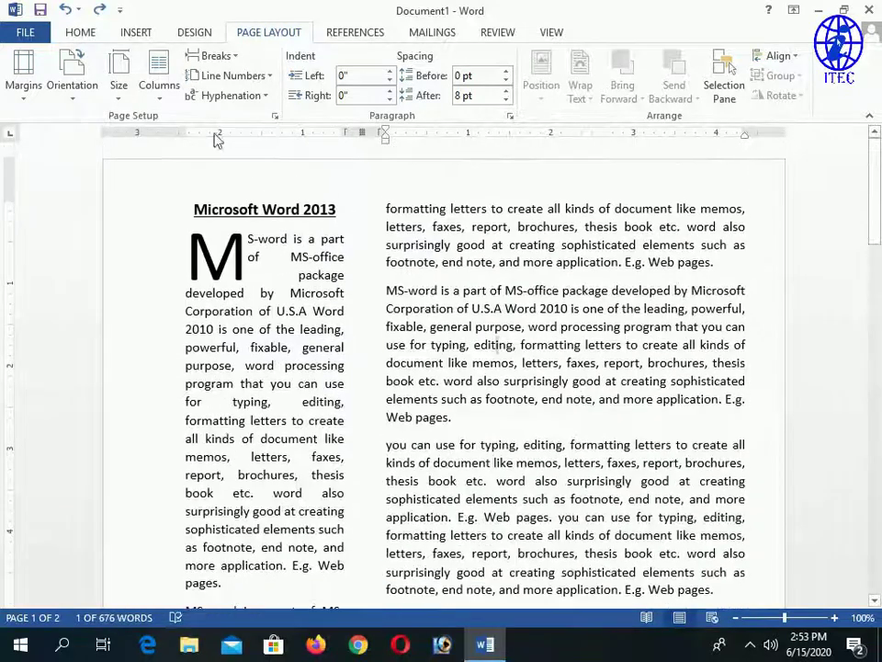
pyautogui.click(158, 99)
pyautogui.click(189, 162)
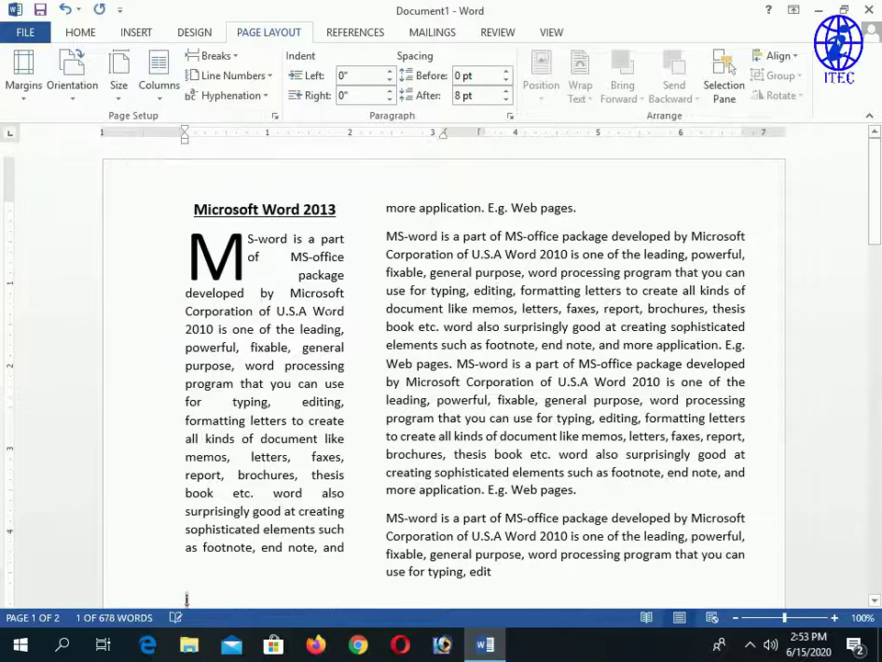
pyautogui.scroll(-3, 187, 599)
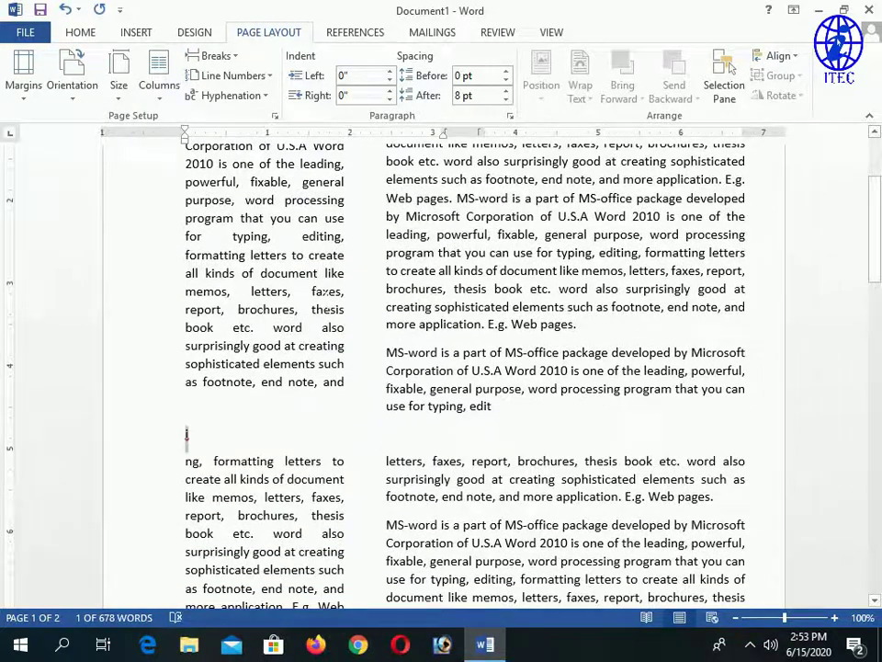
pyautogui.click(488, 406)
pyautogui.scroll(5, 327, 292)
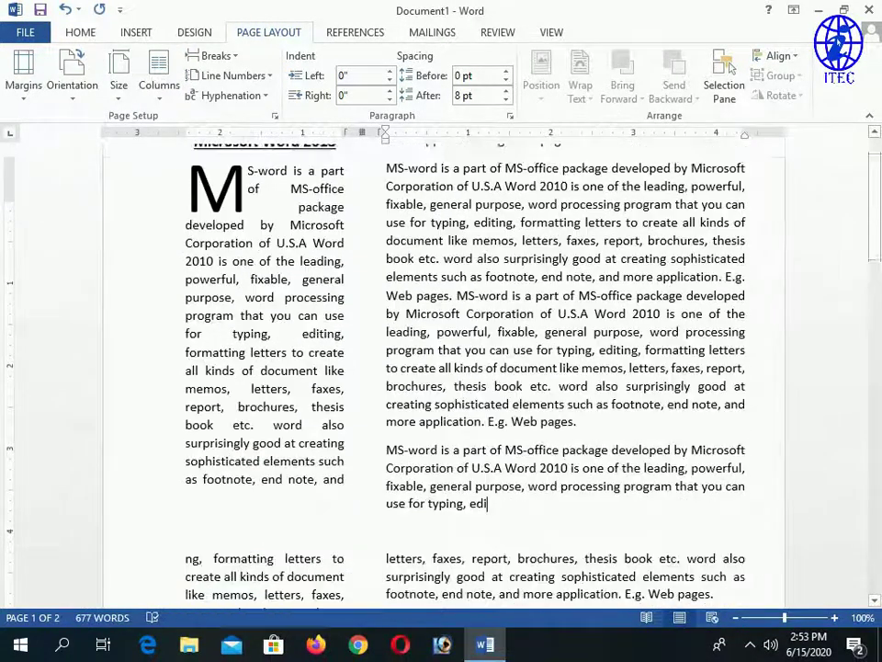
# Step: Set the top section to a single column
pyautogui.click(159, 92)
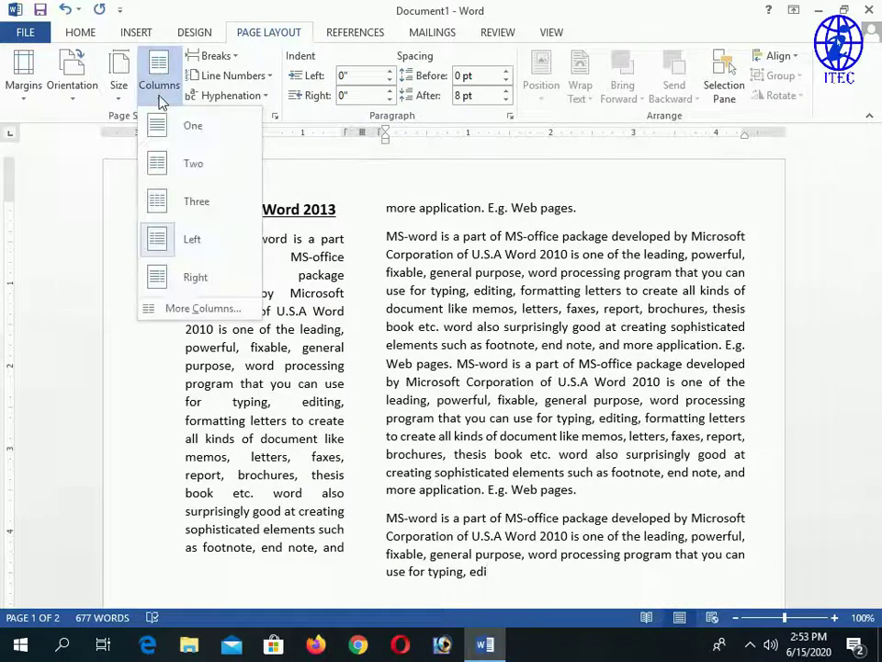
pyautogui.click(195, 131)
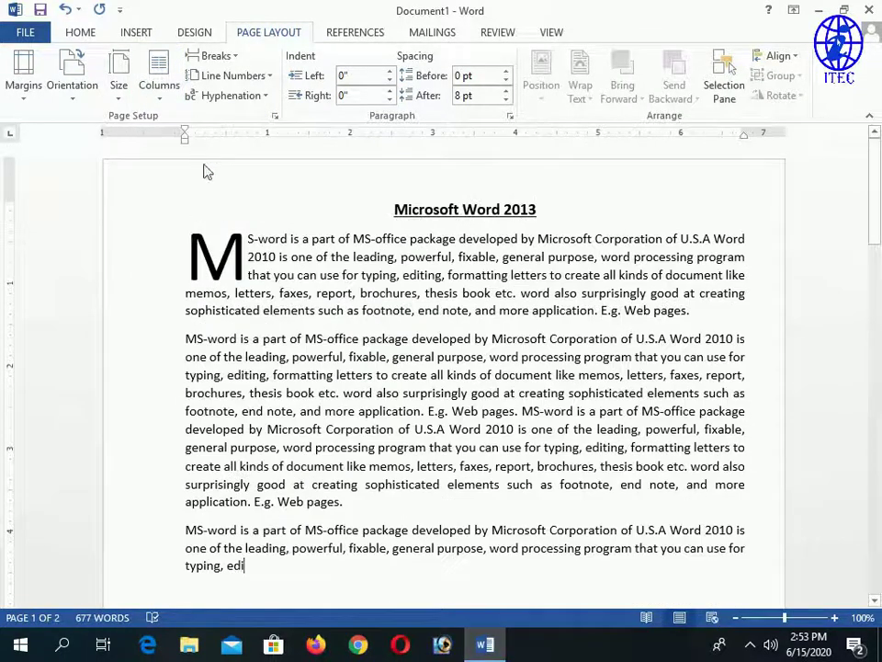
pyautogui.scroll(-4, 441, 368)
pyautogui.scroll(-4, 442, 367)
pyautogui.scroll(1, 441, 367)
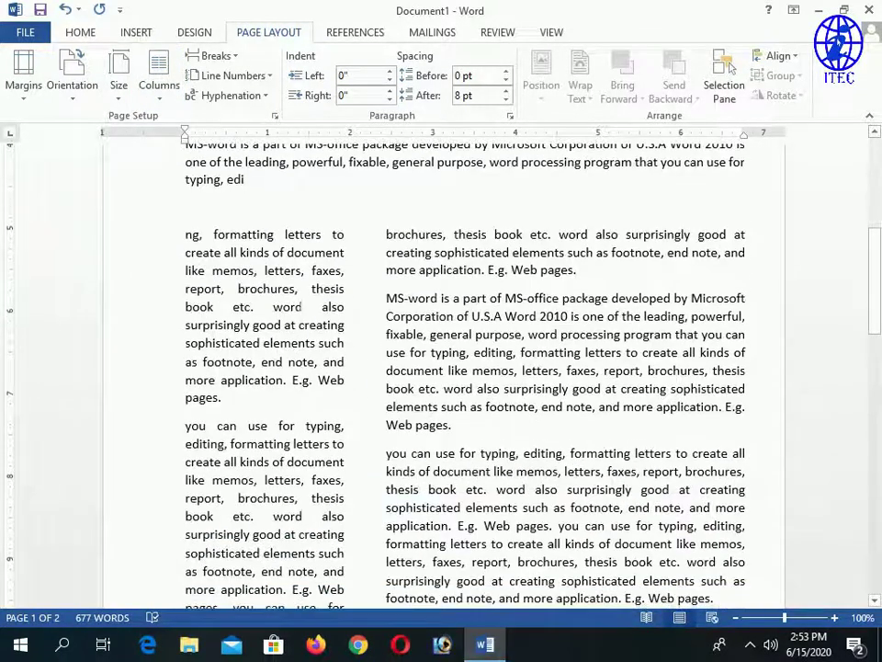
pyautogui.scroll(-2, 441, 368)
# Step: Undo back to one column throughout, then select the first two paragraphs
pyautogui.hotkey('ctrl', 'shift', 'Return')
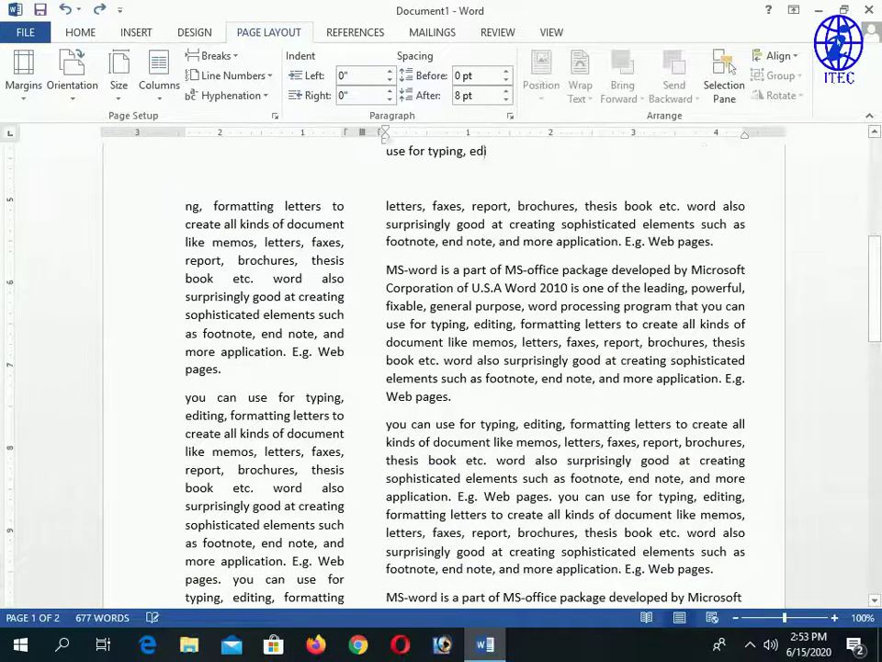
pyautogui.hotkey('ctrl', 'z')
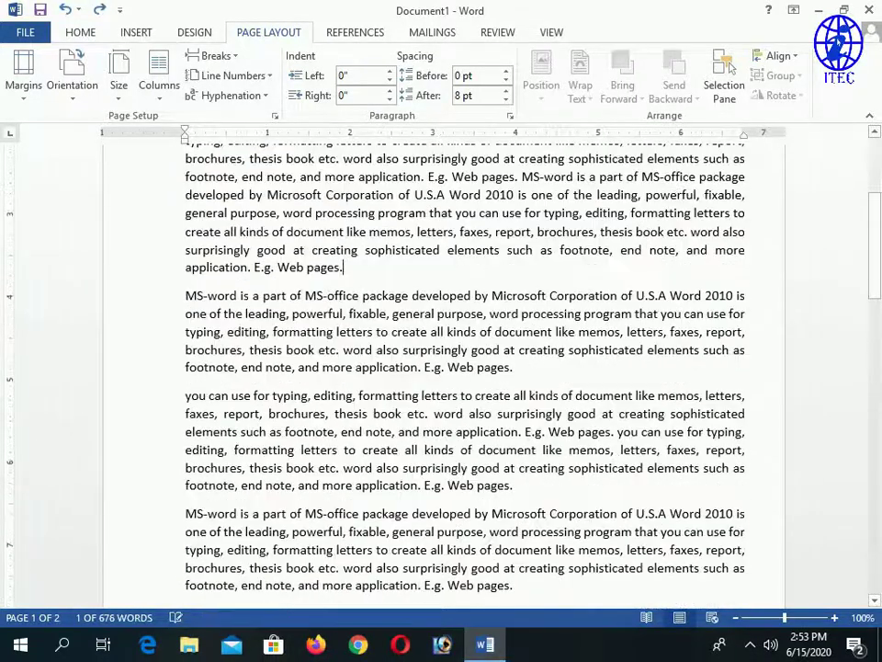
pyautogui.click(159, 74)
pyautogui.scroll(4, 423, 345)
pyautogui.press('Escape')
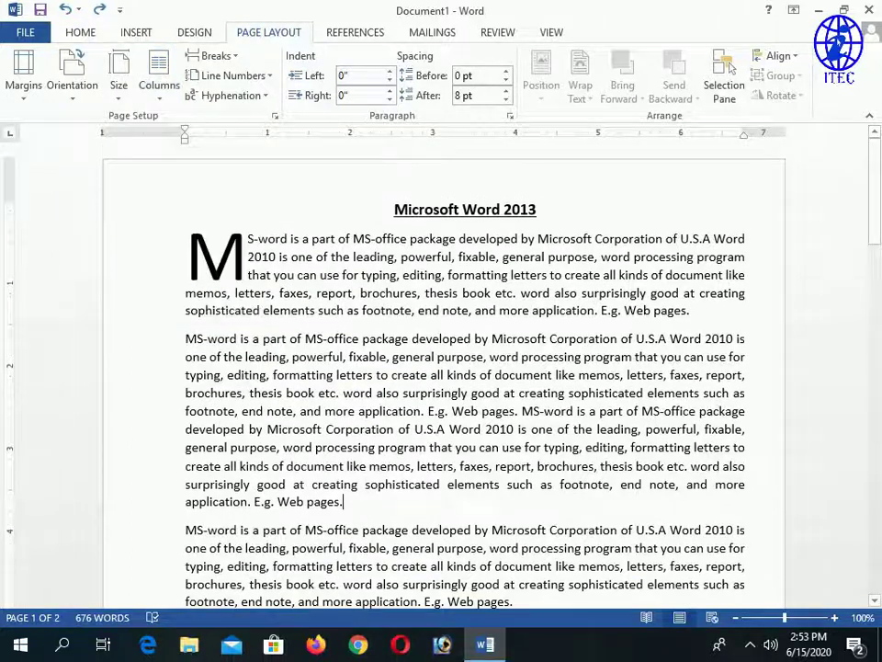
pyautogui.hotkey('ctrl', 'shift', 'Up')
pyautogui.hotkey('ctrl', 'shift', 'Up')
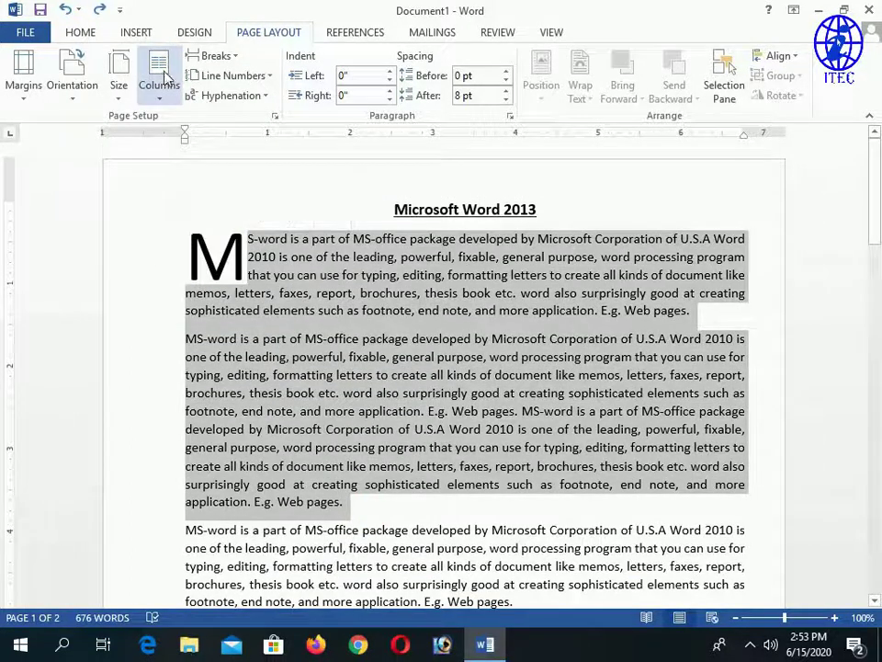
pyautogui.click(161, 73)
pyautogui.click(192, 162)
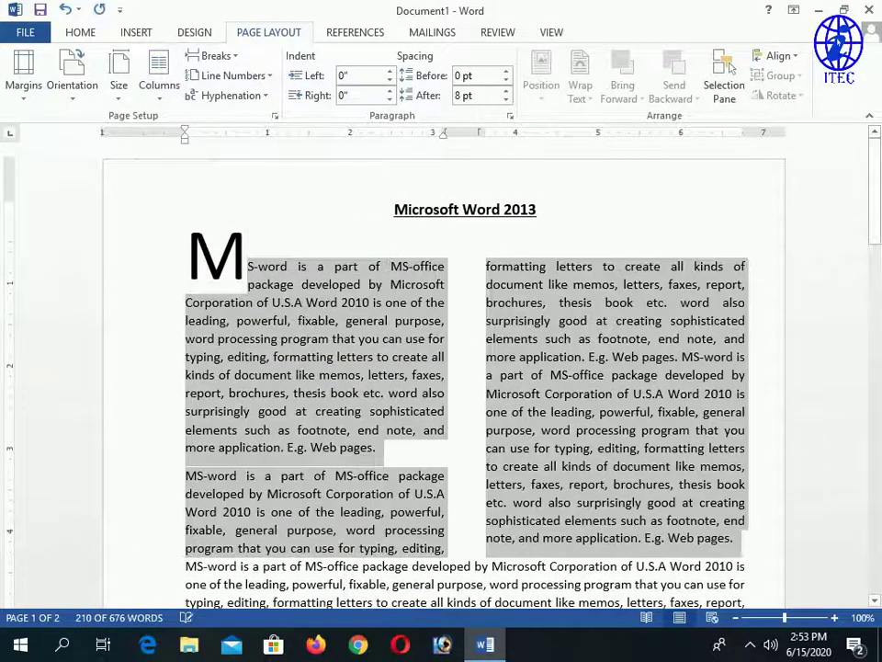
pyautogui.click(497, 447)
pyautogui.scroll(-2, 465, 367)
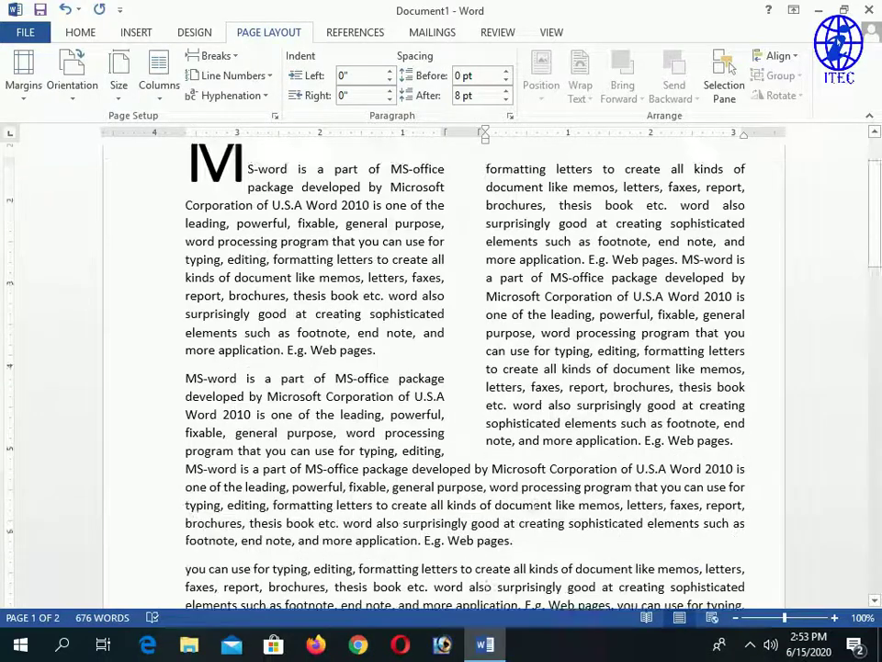
pyautogui.scroll(-2, 465, 368)
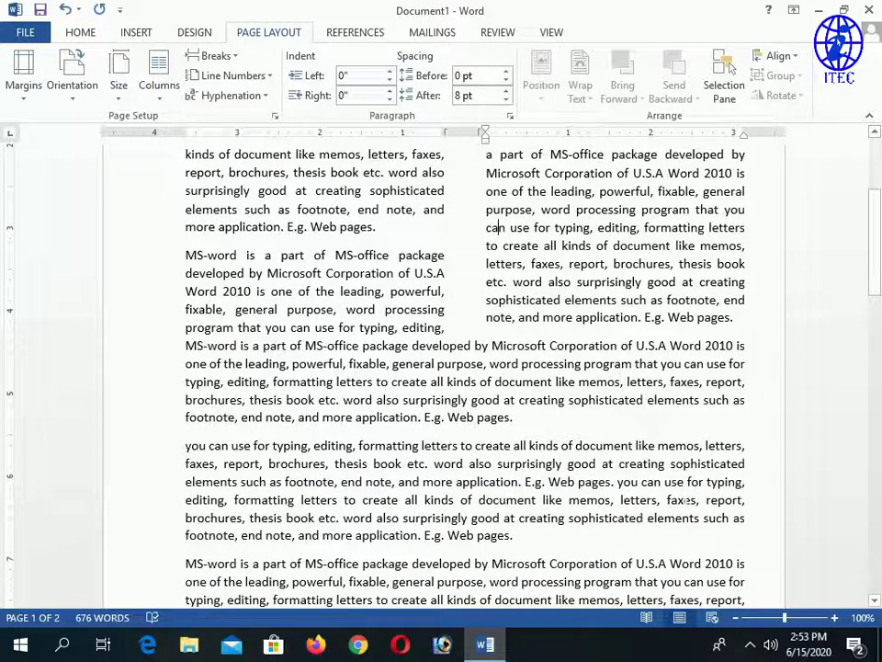
pyautogui.scroll(4, 465, 368)
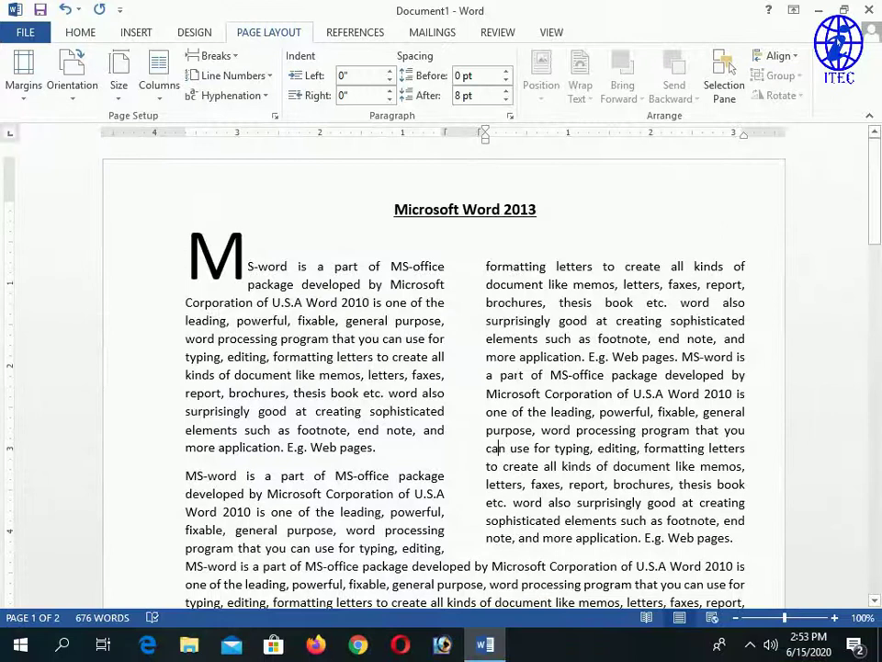
pyautogui.hotkey('ctrl', 'z')
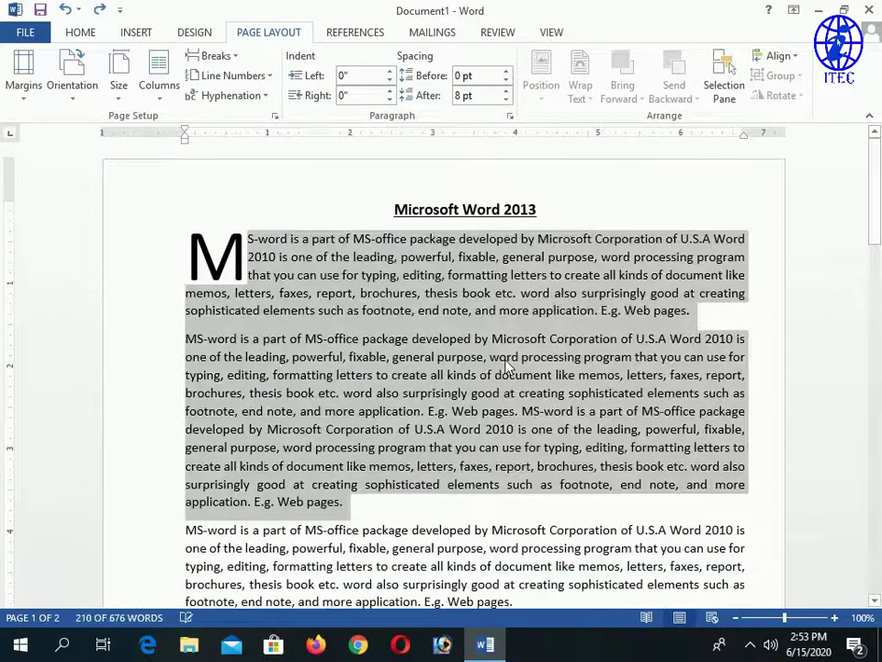
pyautogui.click(501, 359)
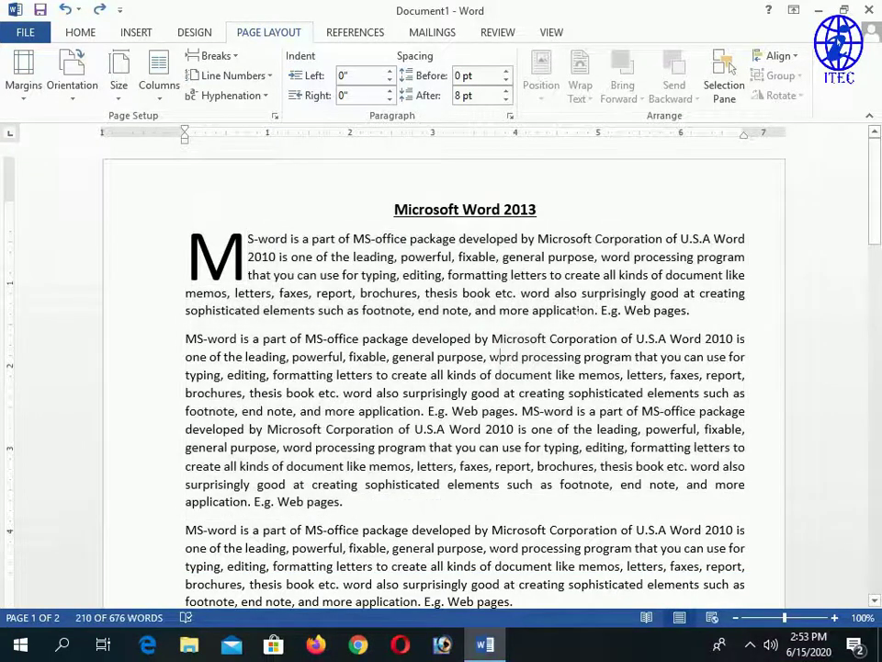
# Step: Split the whole document into two columns
pyautogui.click(161, 92)
pyautogui.click(191, 163)
pyautogui.scroll(-5, 459, 367)
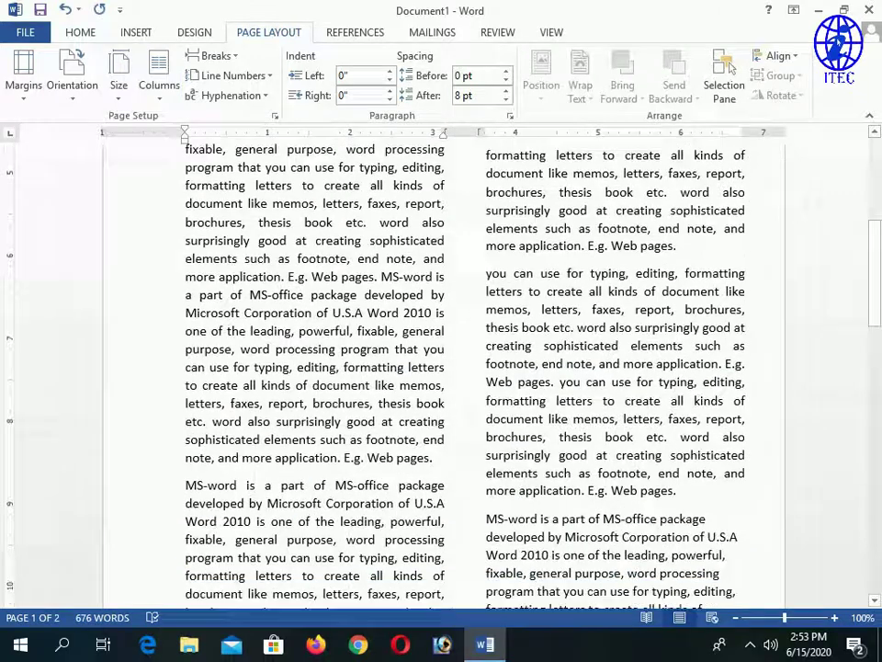
pyautogui.scroll(-5, 460, 367)
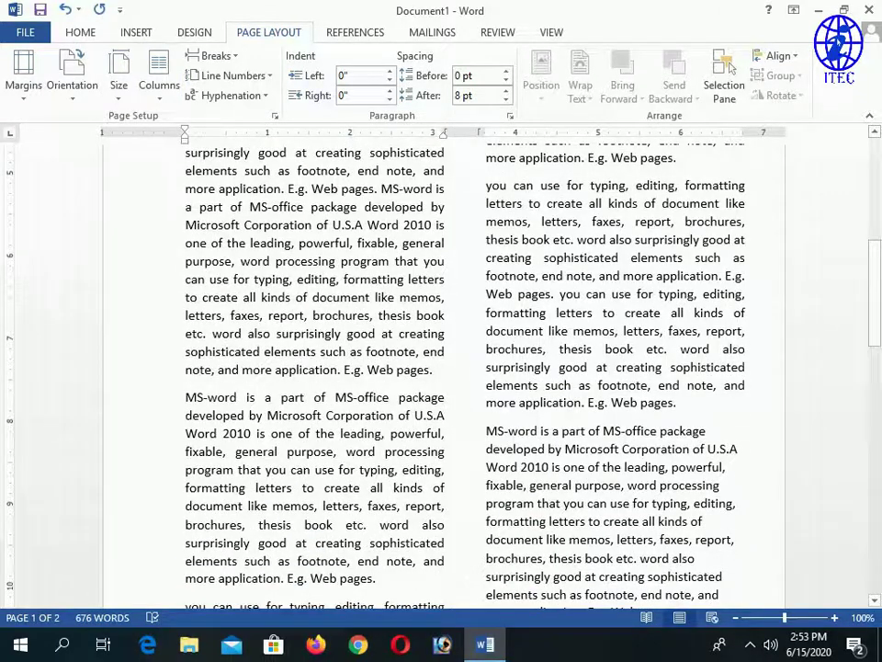
pyautogui.scroll(1, 229, 275)
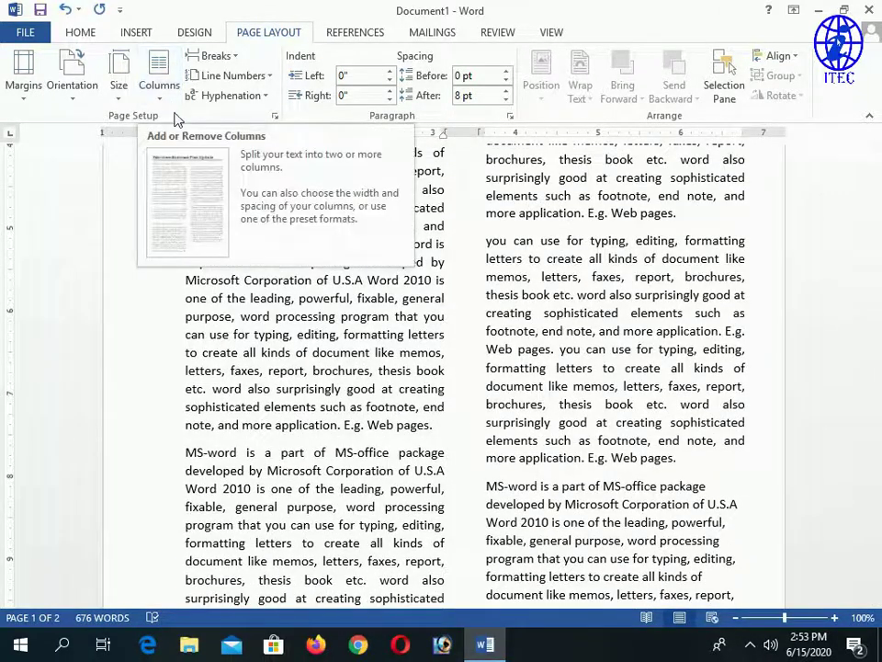
pyautogui.scroll(-5, 460, 368)
pyautogui.scroll(-7, 459, 368)
pyautogui.scroll(-7, 460, 367)
pyautogui.scroll(-5, 441, 367)
pyautogui.scroll(2, 441, 368)
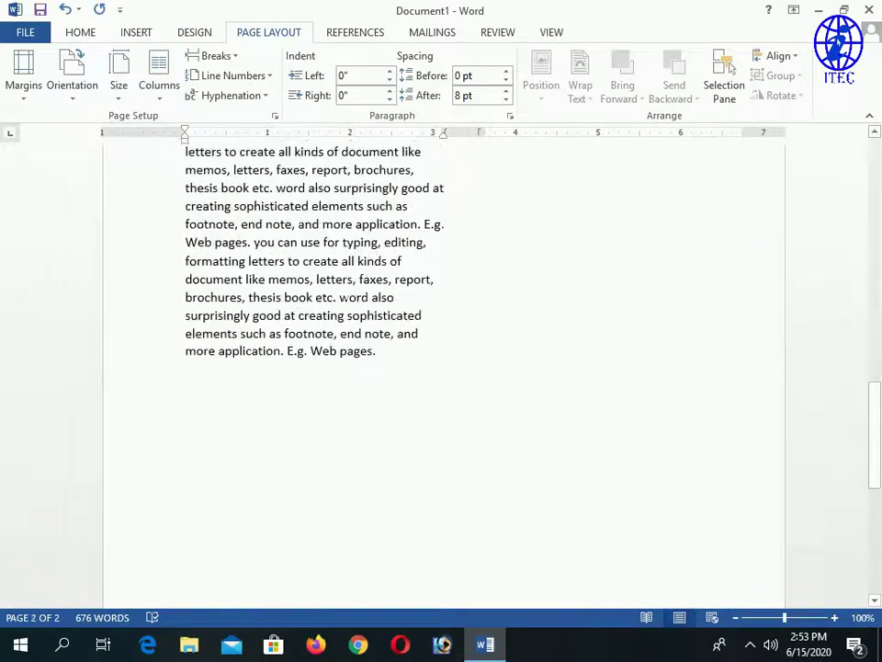
pyautogui.scroll(-3, 442, 368)
pyautogui.scroll(-2, 441, 368)
pyautogui.scroll(5, 441, 368)
pyautogui.scroll(4, 441, 367)
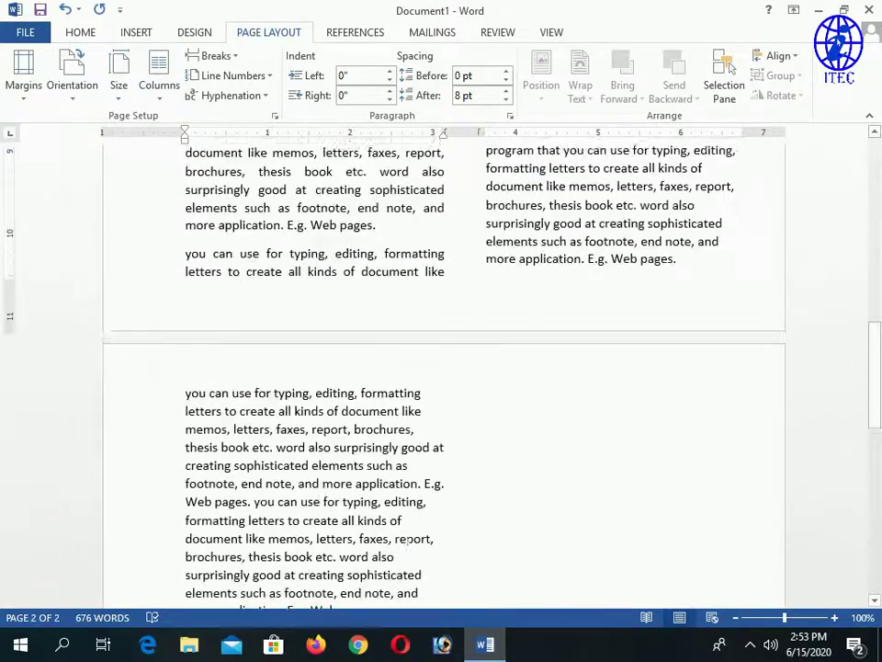
pyautogui.scroll(-4, 441, 368)
# Step: Select and delete the final paragraph, bringing the count down to 592 words
pyautogui.moveTo(379, 394); pyautogui.dragTo(181, 177)
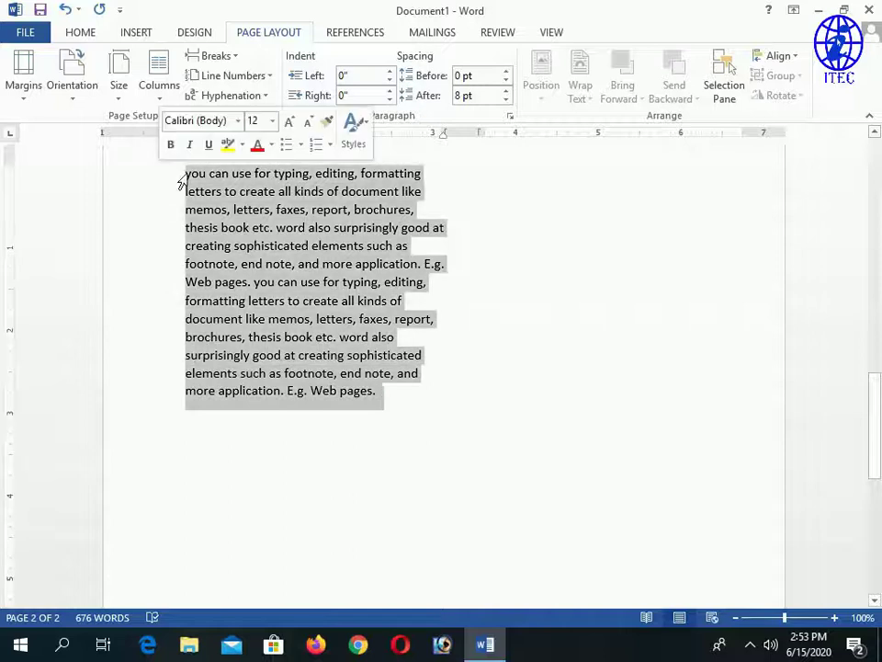
pyautogui.press('Delete')
pyautogui.scroll(5, 174, 187)
pyautogui.scroll(-1, 175, 187)
# Step: Change the page orientation to Landscape
pyautogui.click(79, 87)
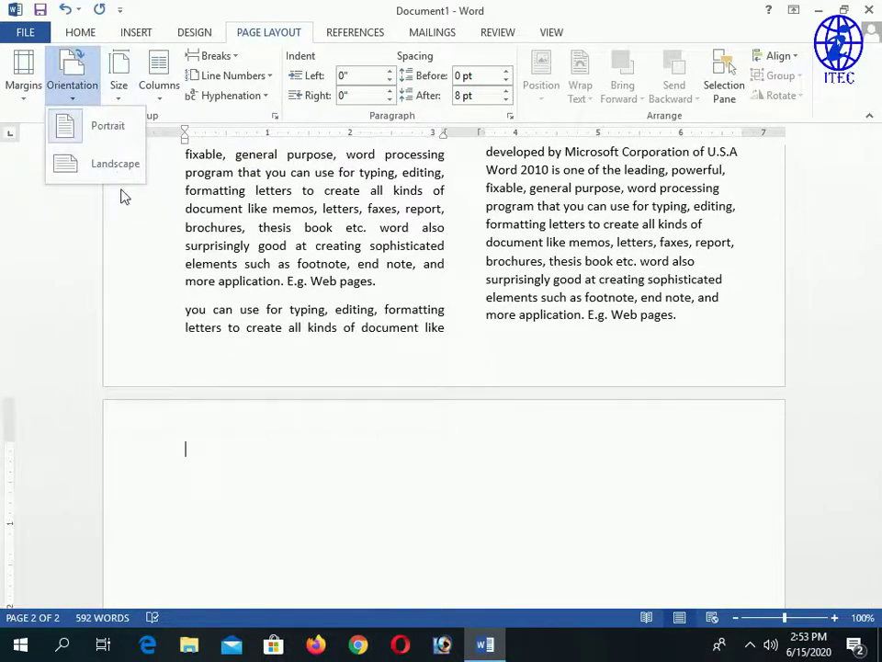
pyautogui.click(115, 170)
pyautogui.scroll(15, 290, 366)
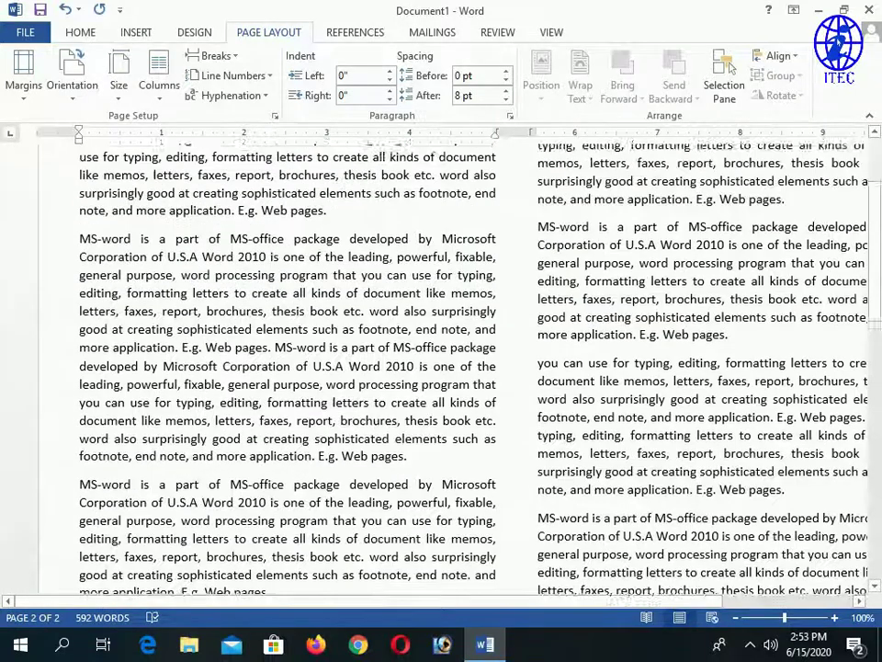
pyautogui.scroll(-2, 291, 366)
# Step: Type the test word 'khu' at the end of the document
pyautogui.hotkey('ctrl', 'End')
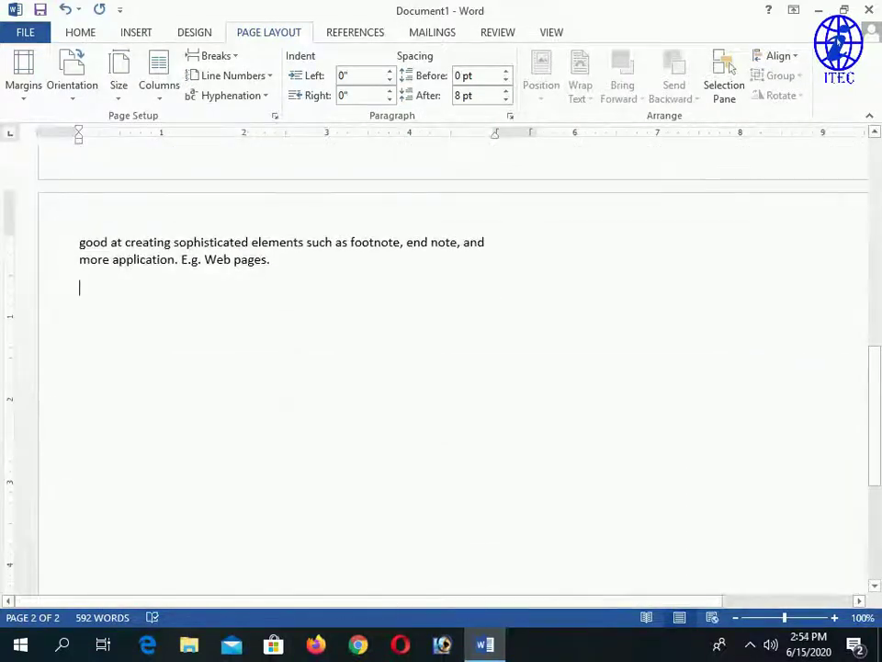
pyautogui.write('khu')
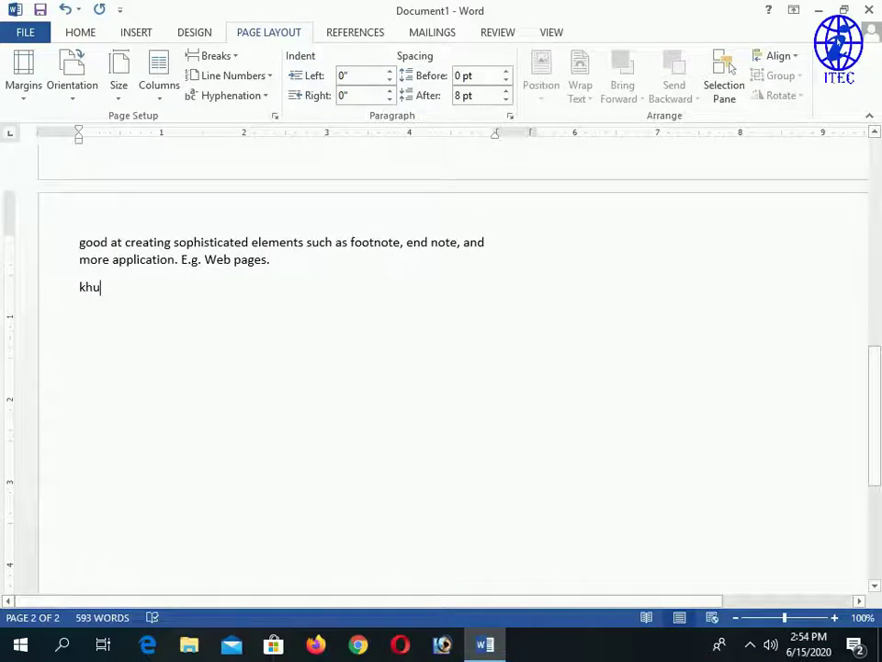
pyautogui.scroll(1, 335, 419)
pyautogui.scroll(4, 335, 418)
pyautogui.scroll(2, 335, 418)
pyautogui.scroll(1, 336, 418)
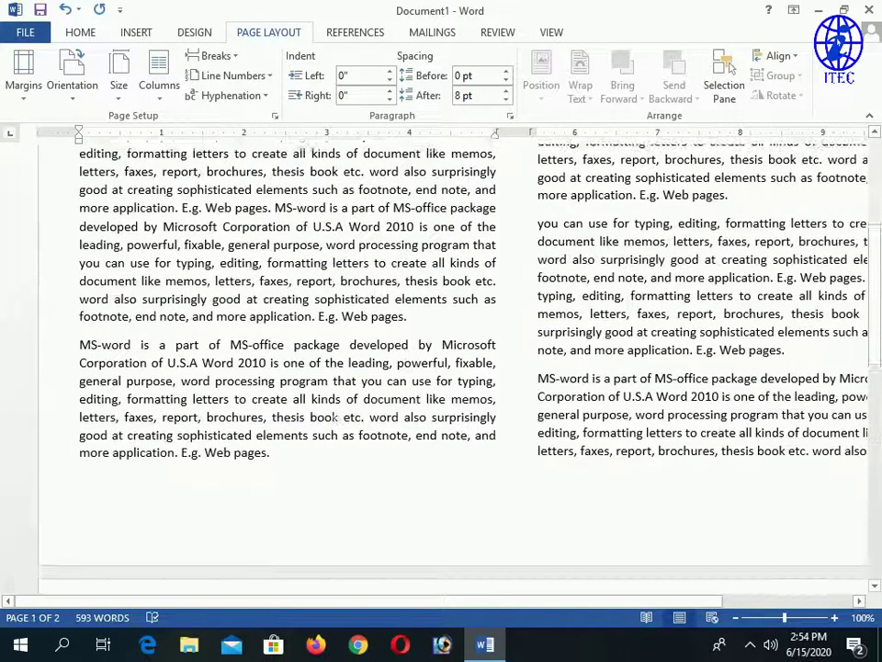
pyautogui.scroll(3, 335, 418)
pyautogui.scroll(2, 336, 418)
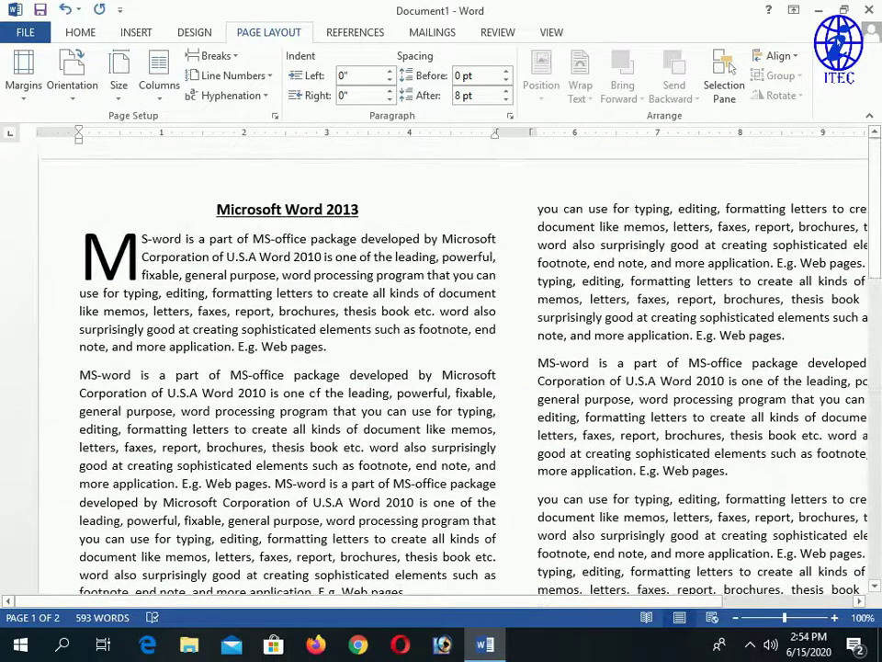
# Step: Select the stray word 'khu' at the end and delete it
pyautogui.hotkey('ctrl', 'End')
pyautogui.hotkey('ctrl', 'a')
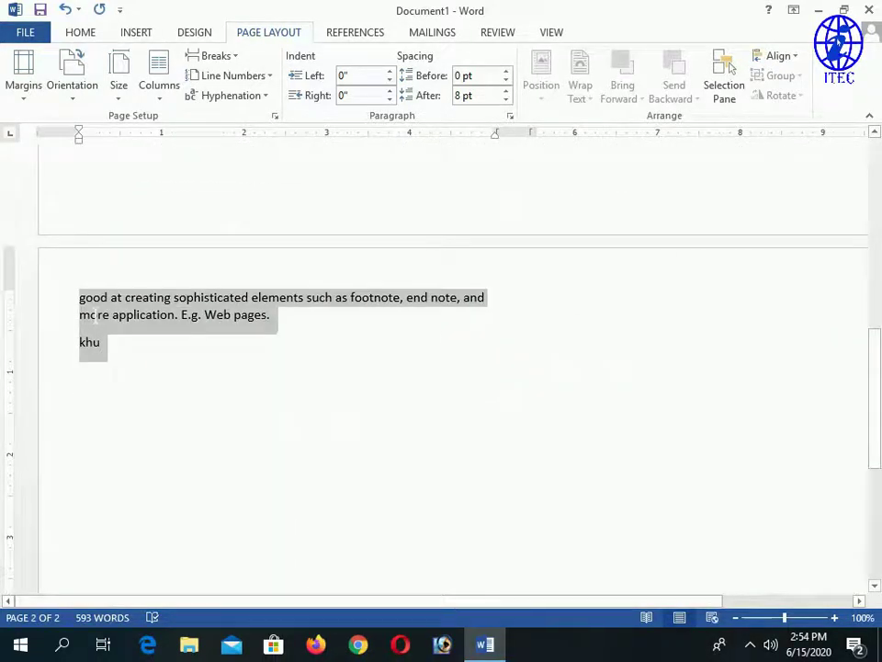
pyautogui.click(69, 354)
pyautogui.click(118, 358)
pyautogui.click(69, 356)
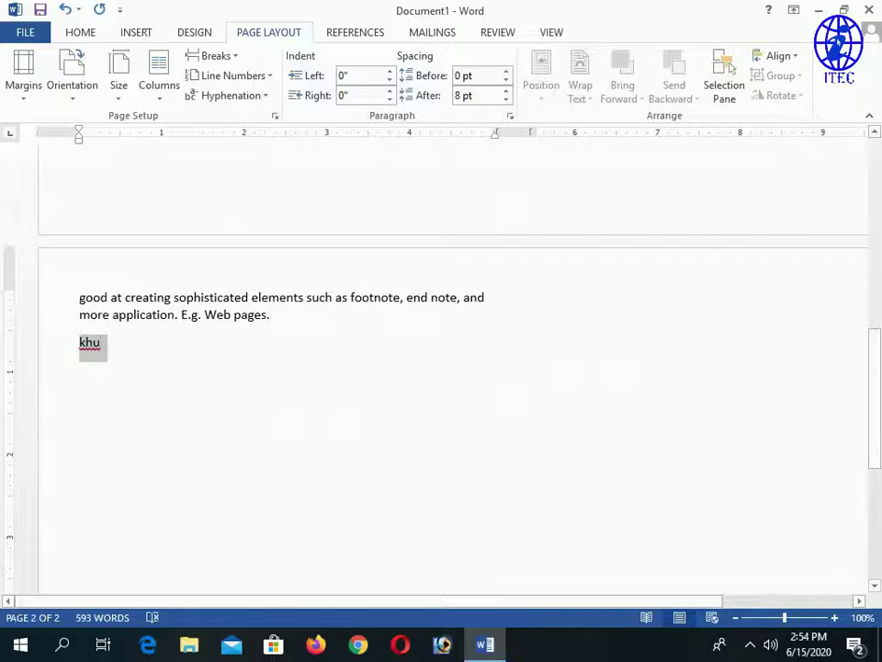
pyautogui.press('BackSpace')
pyautogui.scroll(1, 64, 361)
pyautogui.scroll(5, 64, 361)
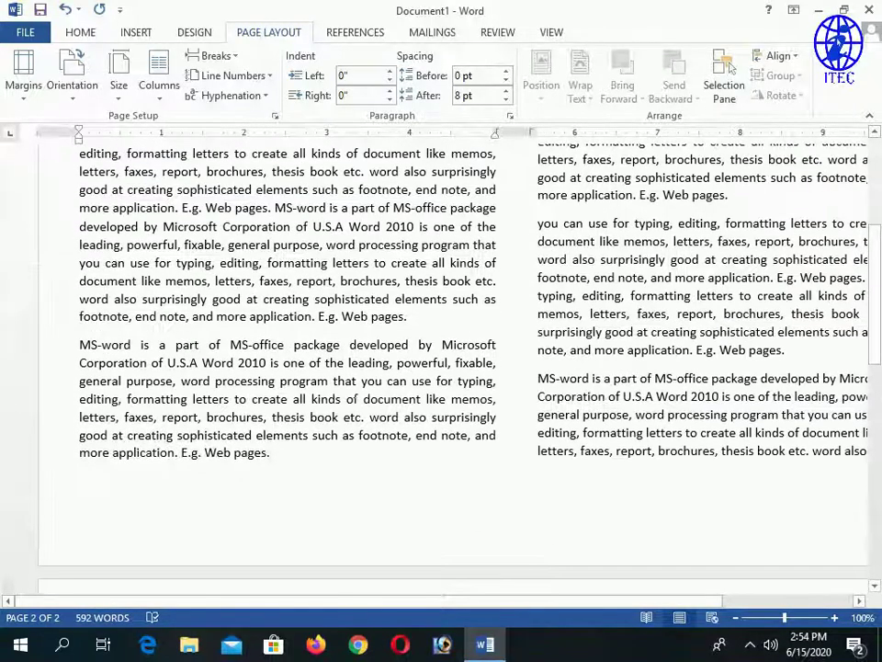
pyautogui.scroll(3, 276, 368)
# Step: Switch the page back to Portrait and set the paper size to A4
pyautogui.click(72, 87)
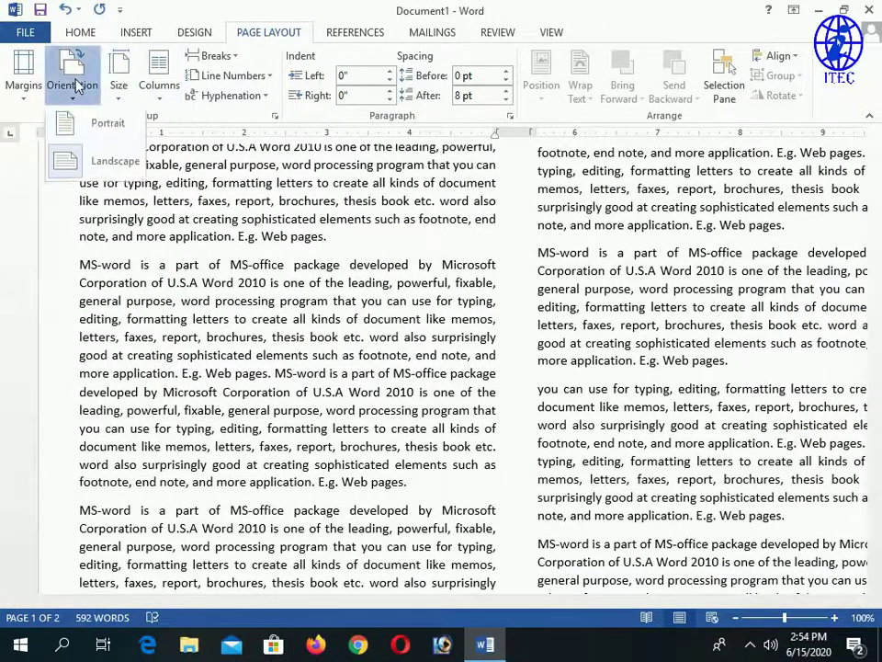
pyautogui.click(104, 131)
pyautogui.click(118, 74)
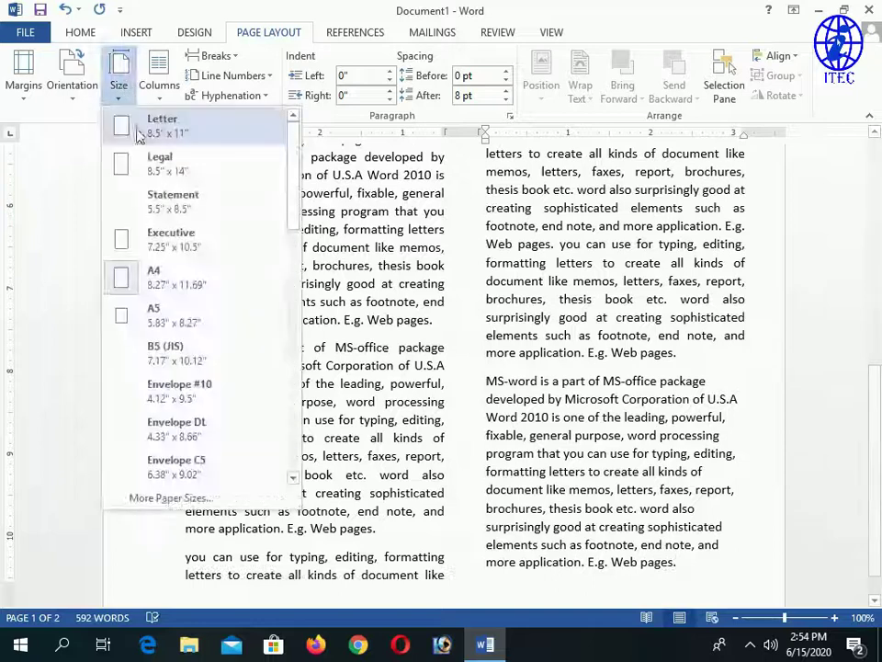
pyautogui.click(147, 281)
pyautogui.click(71, 83)
pyautogui.click(72, 83)
# Step: Put the text back into a single full-width column
pyautogui.scroll(-1, 195, 150)
pyautogui.scroll(5, 194, 150)
pyautogui.scroll(-5, 195, 150)
pyautogui.scroll(4, 441, 367)
pyautogui.scroll(-3, 441, 367)
pyautogui.click(159, 84)
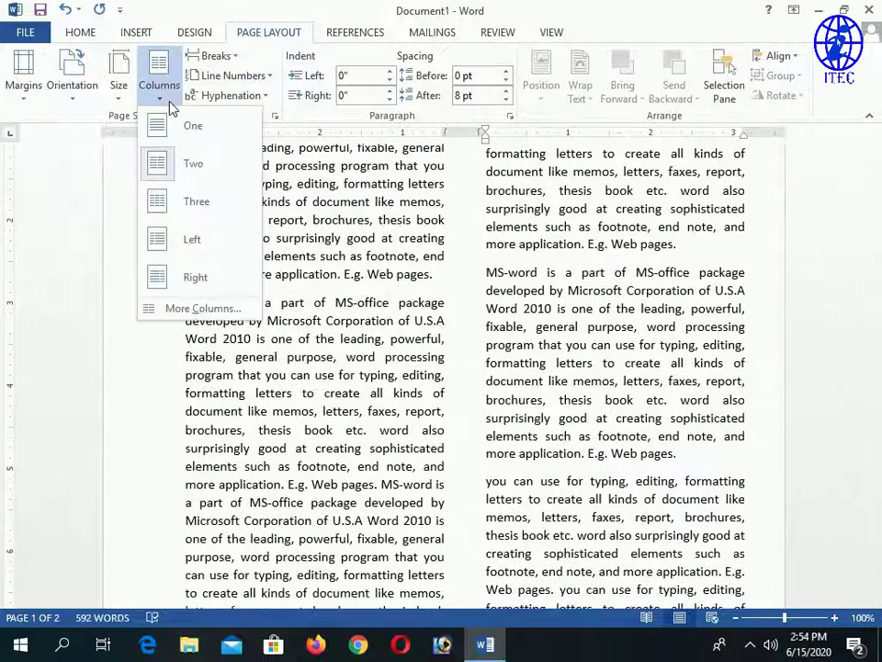
pyautogui.click(165, 126)
pyautogui.scroll(-3, 427, 367)
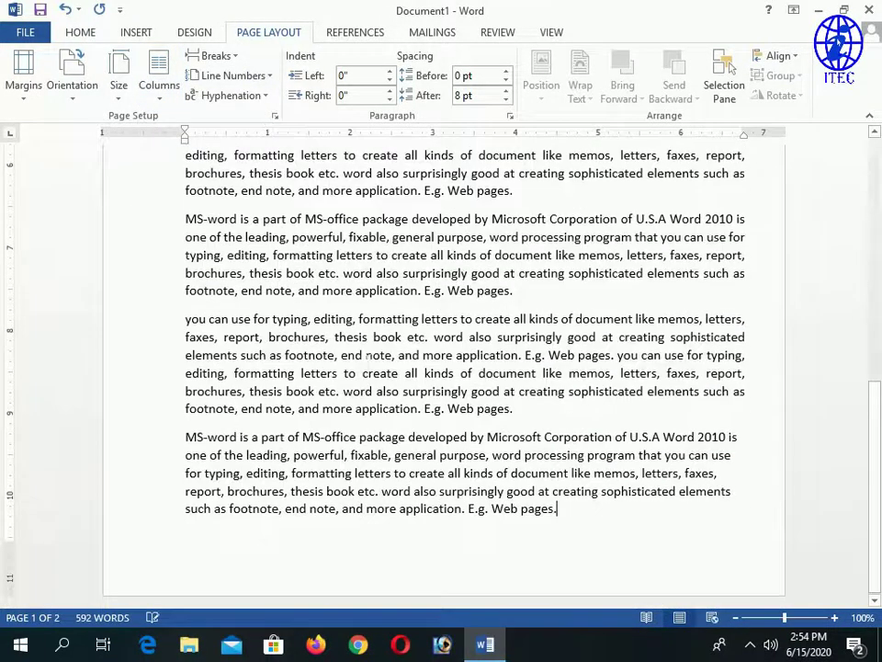
pyautogui.scroll(5, 427, 492)
pyautogui.scroll(1, 423, 441)
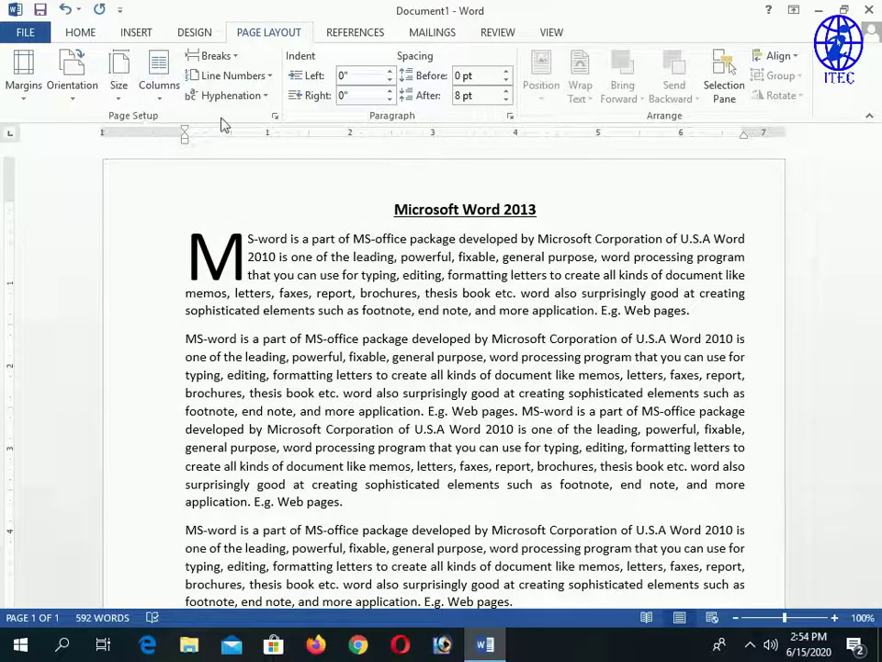
# Step: Select the last three paragraphs and paste a copy at the end, reaching 816 words
pyautogui.hotkey('ctrl', 'End')
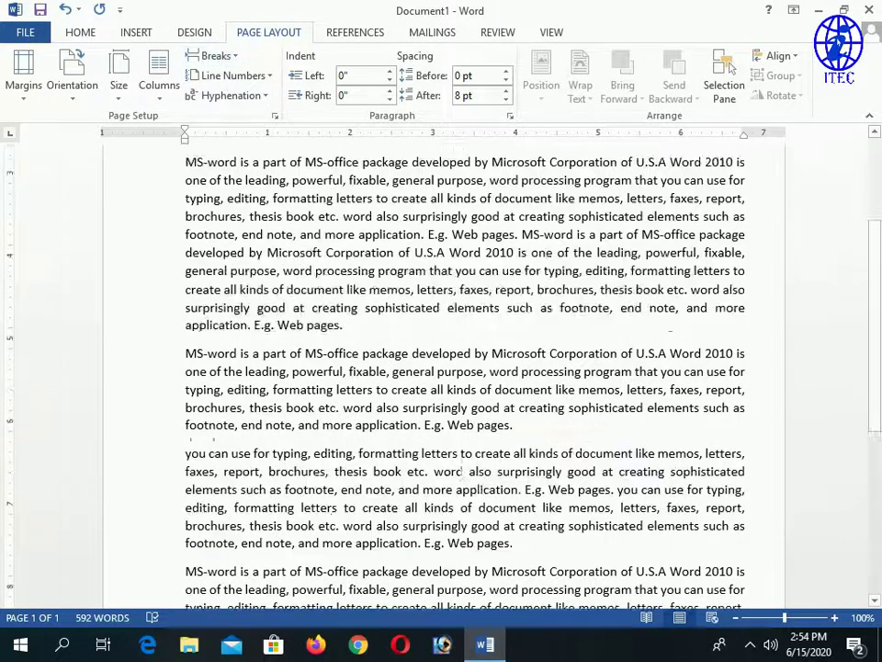
pyautogui.hotkey('ctrl', 'shift', 'Up')
pyautogui.hotkey('ctrl', 'shift', 'Up')
pyautogui.hotkey('ctrl', 'shift', 'Up')
pyautogui.hotkey('ctrl', 'shift', 'Up')
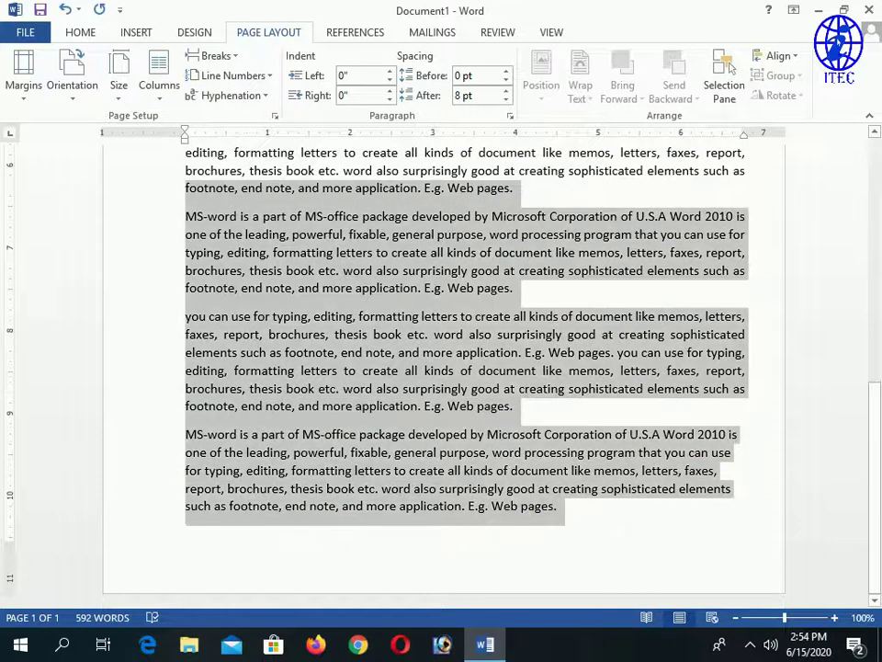
pyautogui.hotkey('ctrl', 'shift', 'Down')
pyautogui.hotkey('ctrl', 'c')
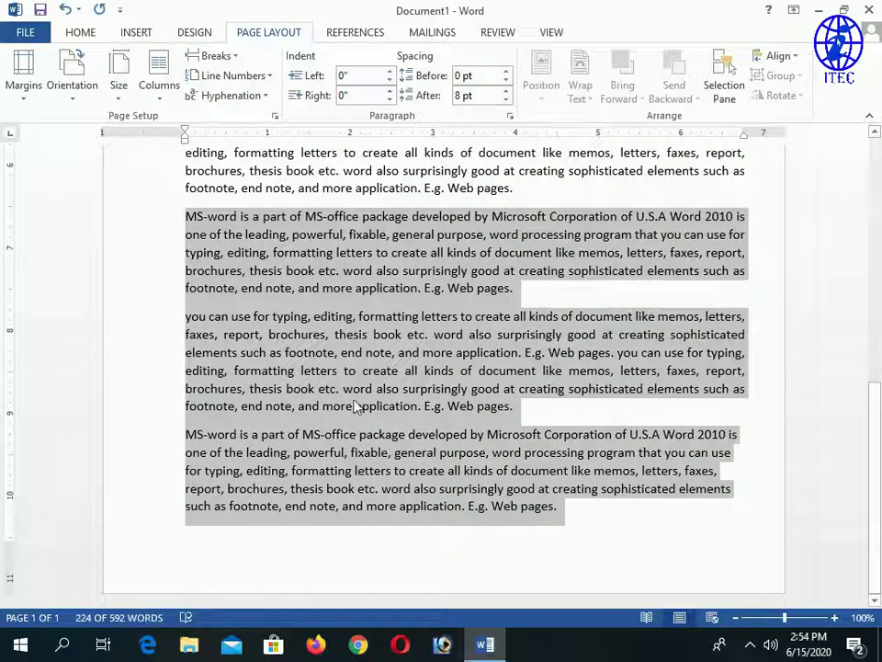
pyautogui.click(557, 505)
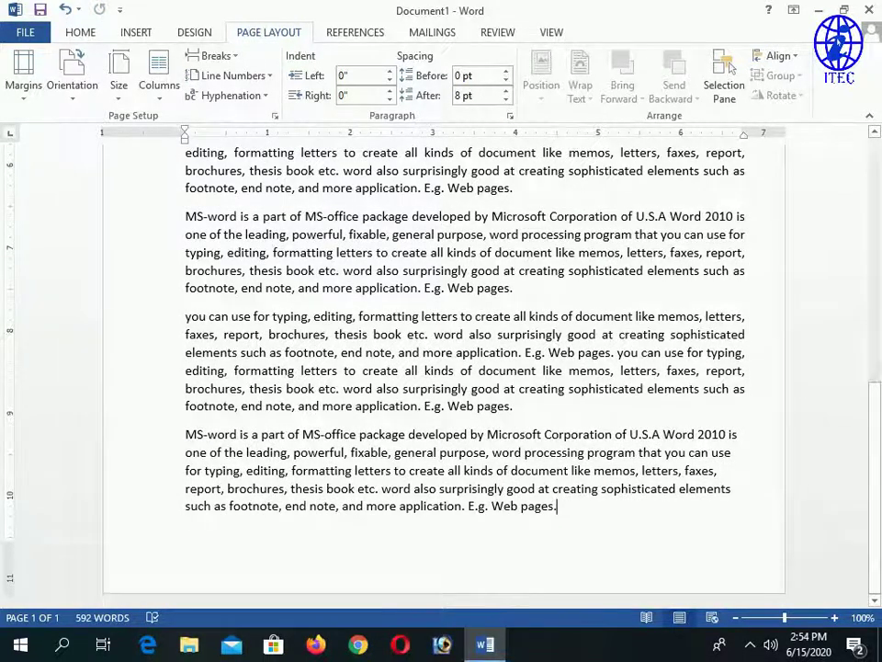
pyautogui.hotkey('ctrl', 'v')
pyautogui.scroll(3, 423, 535)
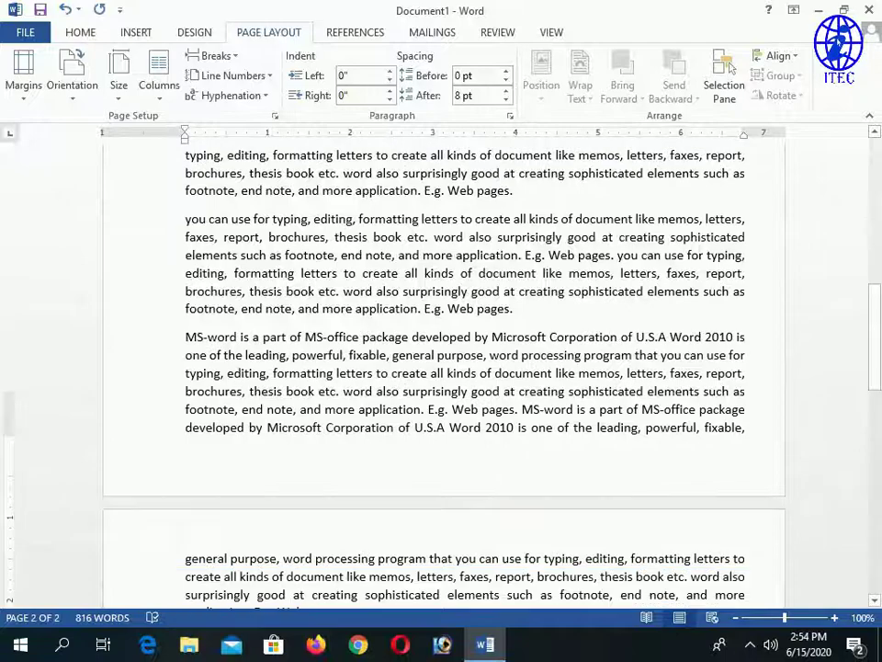
pyautogui.scroll(-4, 424, 535)
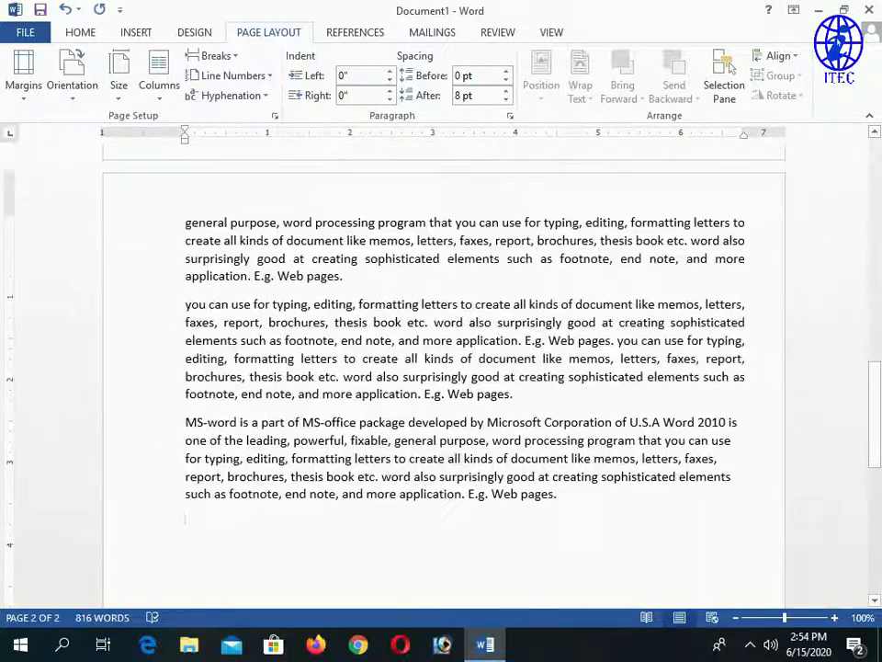
pyautogui.scroll(5, 423, 535)
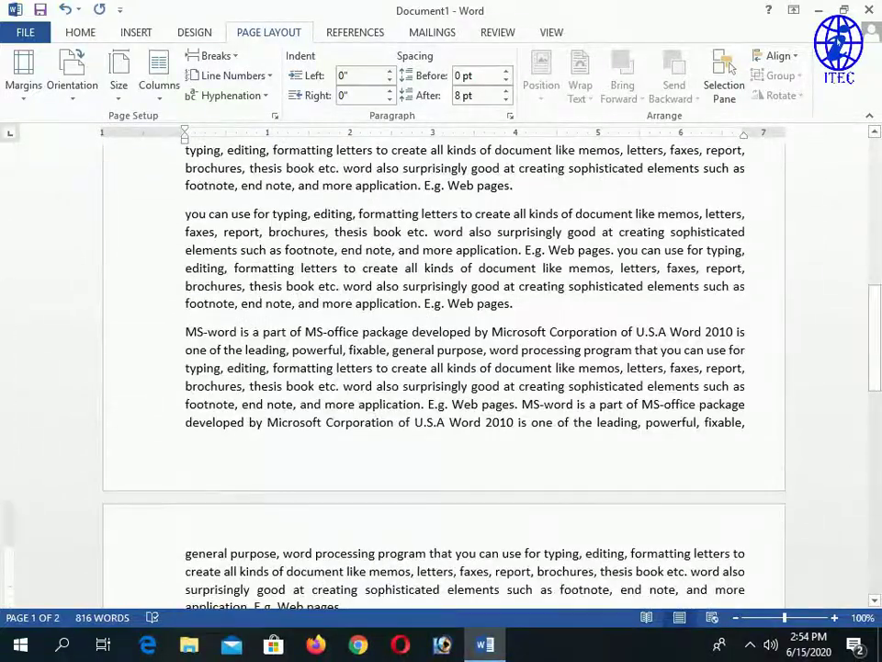
pyautogui.click(225, 56)
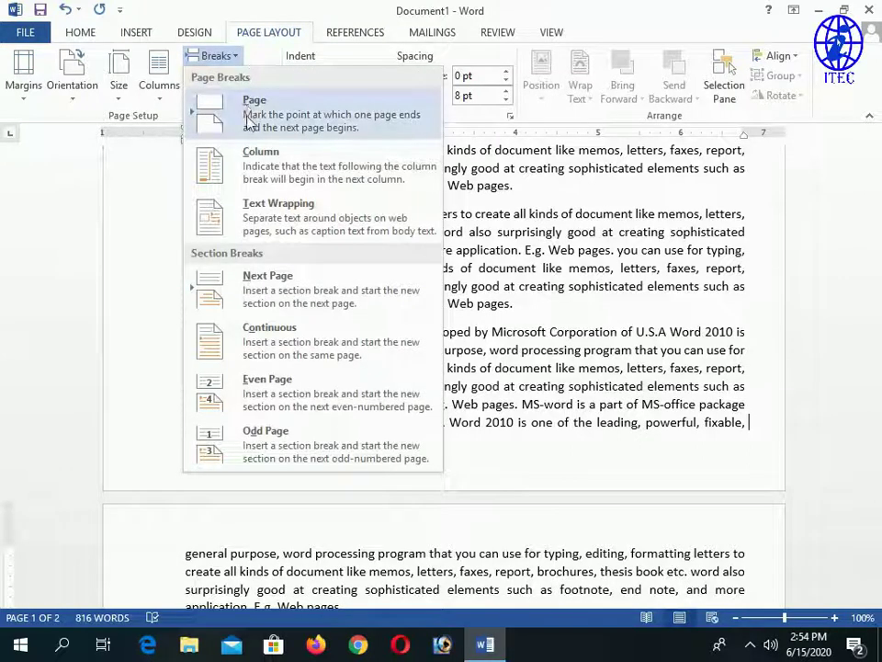
pyautogui.click(576, 425)
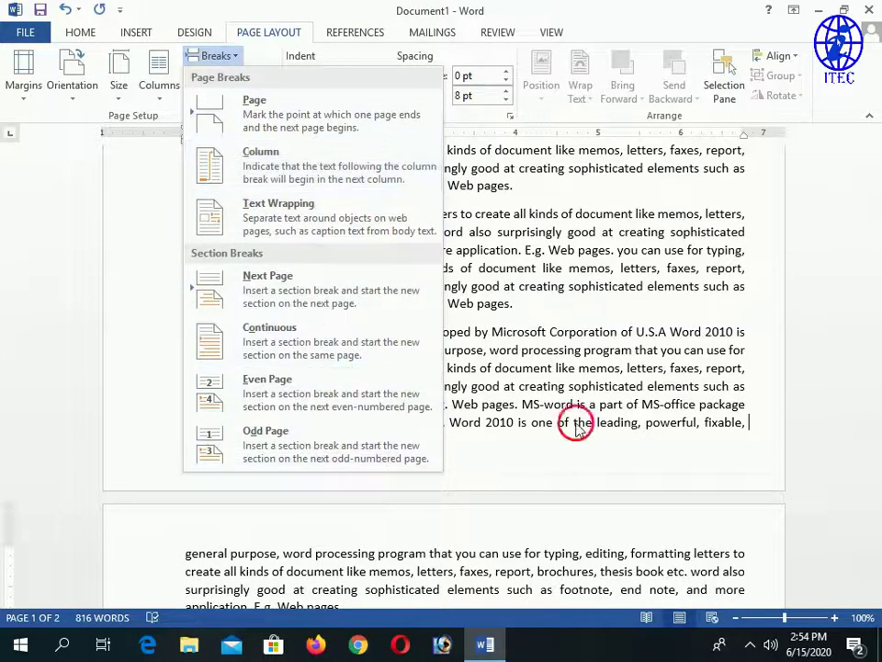
pyautogui.scroll(-2, 576, 425)
pyautogui.scroll(-1, 551, 395)
pyautogui.scroll(-5, 433, 364)
pyautogui.click(433, 364)
pyautogui.scroll(1, 367, 340)
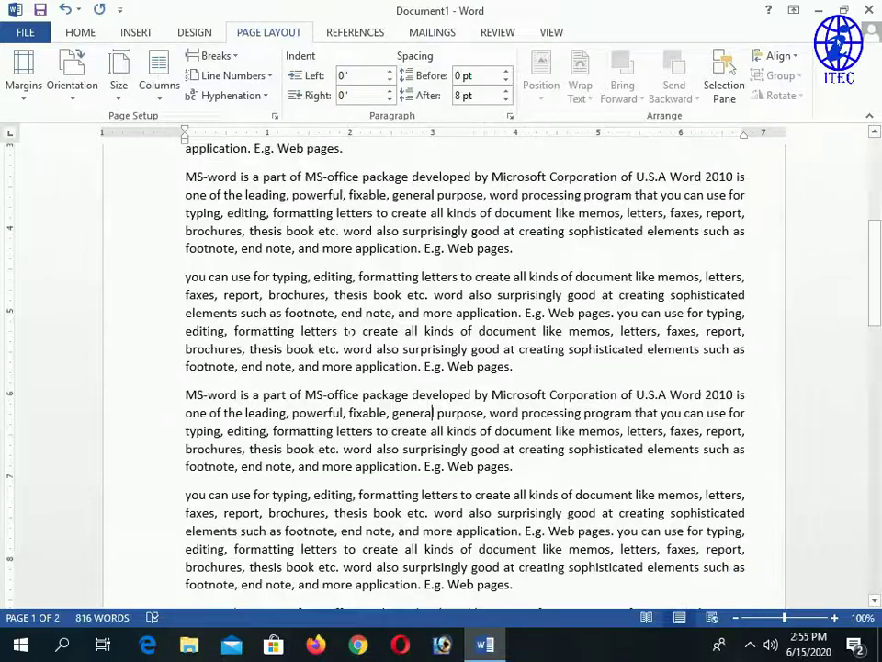
pyautogui.hotkey('ctrl', 'v')
pyautogui.click(225, 57)
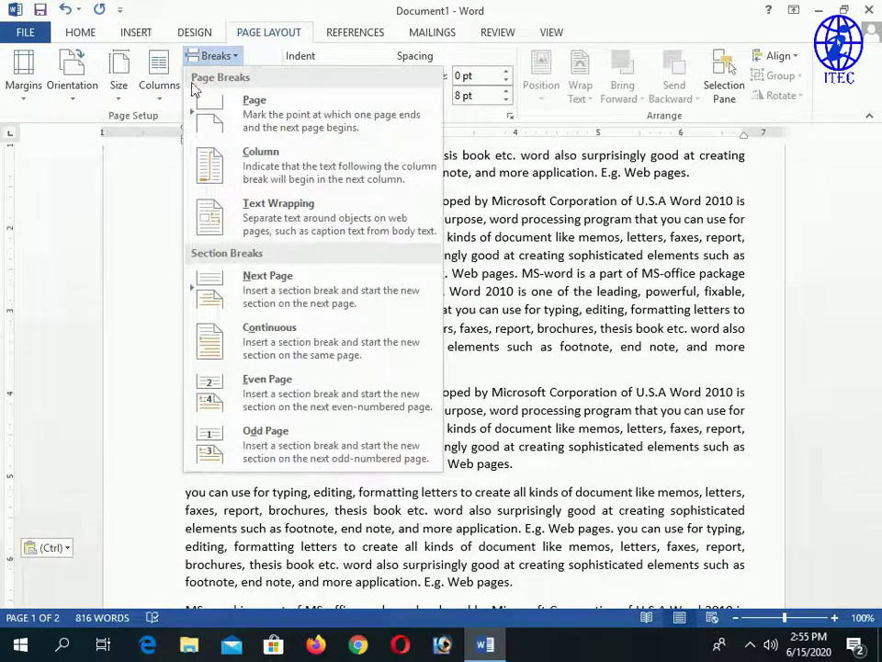
pyautogui.click(295, 129)
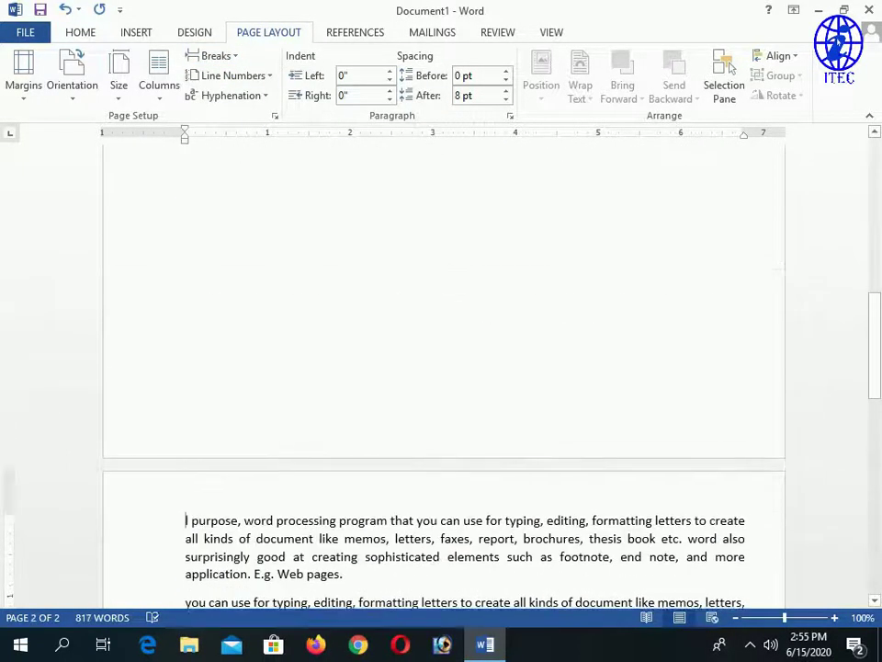
pyautogui.hotkey('ctrl', 'z')
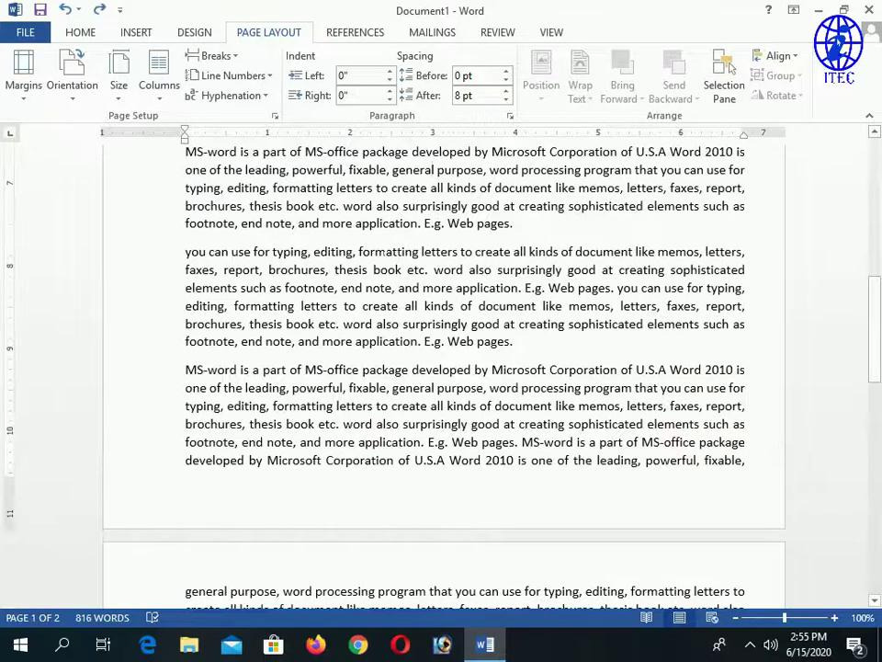
pyautogui.click(538, 342)
# Step: Insert a page break after 'Web pages.'
pyautogui.click(154, 84)
pyautogui.click(221, 56)
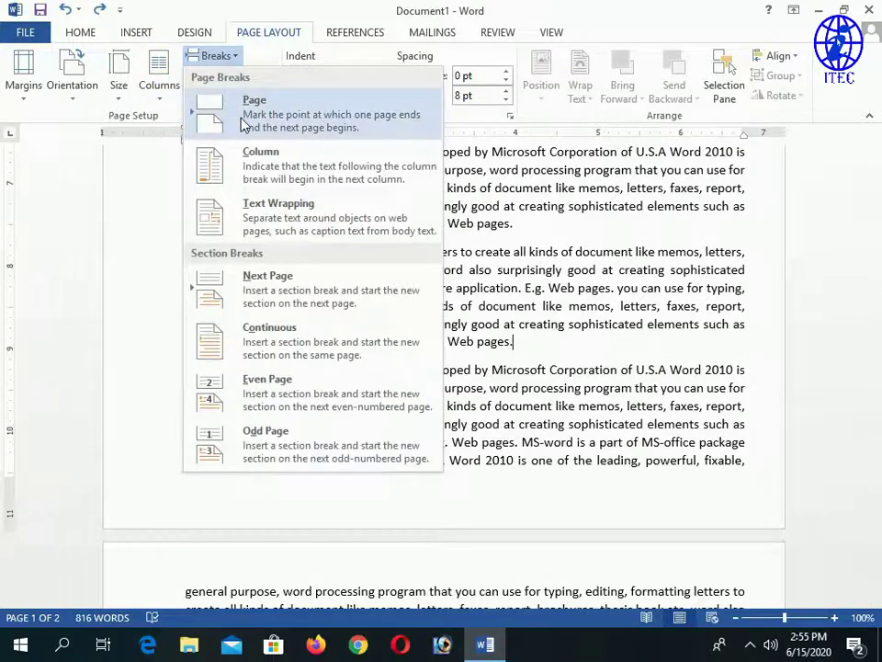
pyautogui.click(244, 129)
# Step: Paste another copy of the MS-word paragraph after the last paragraph
pyautogui.click(513, 341)
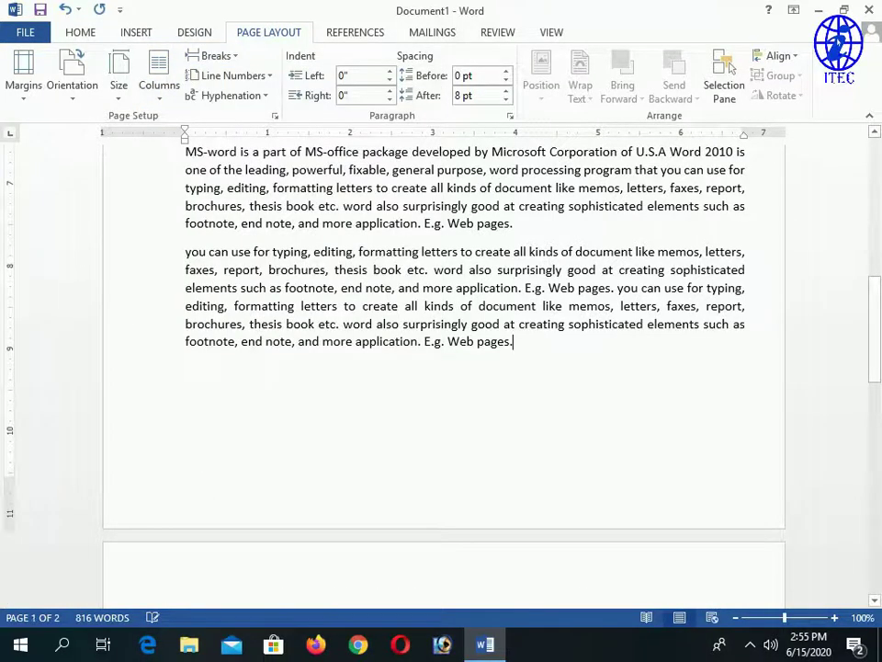
pyautogui.scroll(-3, 441, 367)
pyautogui.scroll(-2, 441, 367)
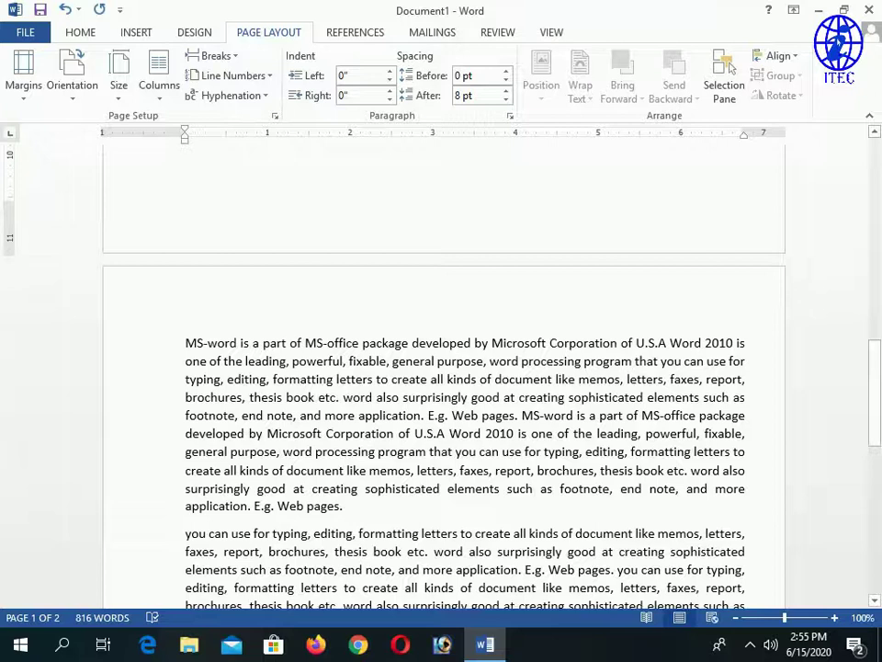
pyautogui.scroll(5, 441, 368)
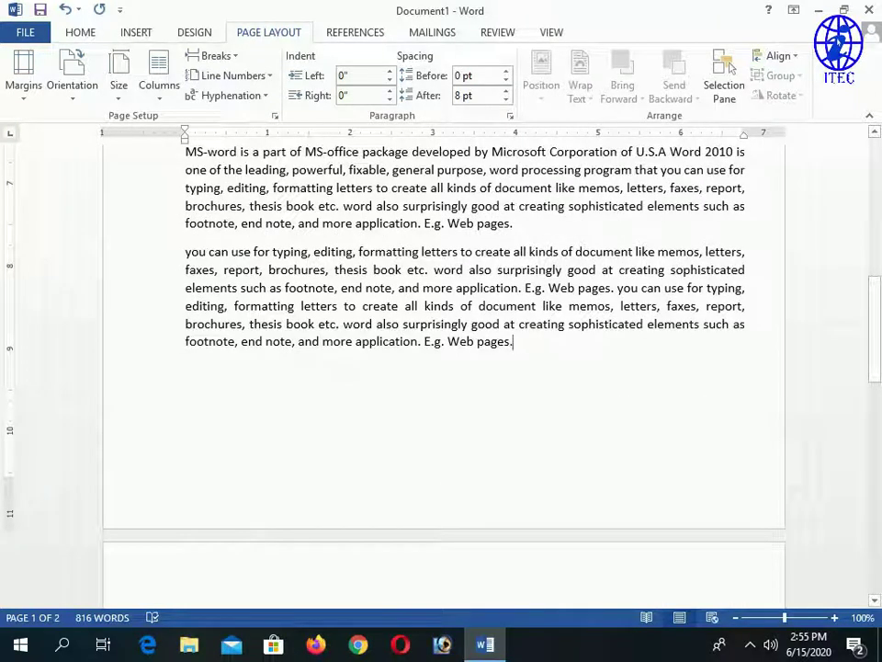
pyautogui.press('Return')
pyautogui.hotkey('ctrl', 'v')
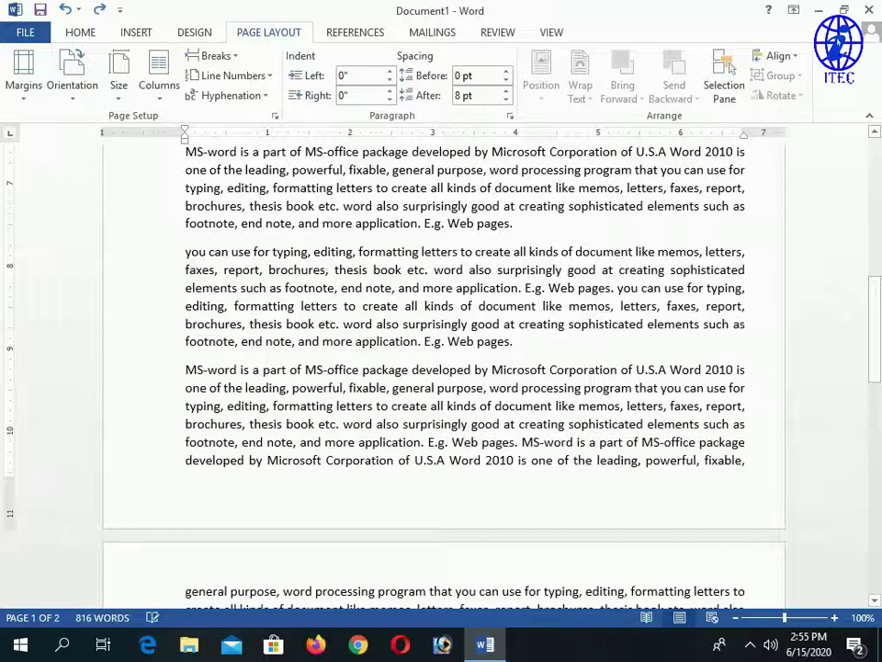
# Step: Try a column break and an Even Page section break, undoing each
pyautogui.click(235, 56)
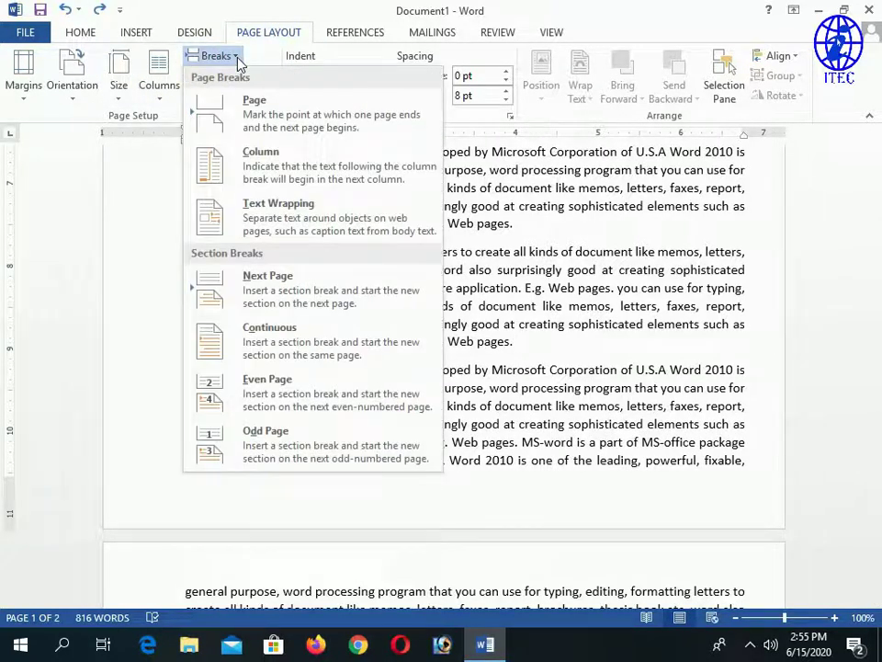
pyautogui.click(267, 175)
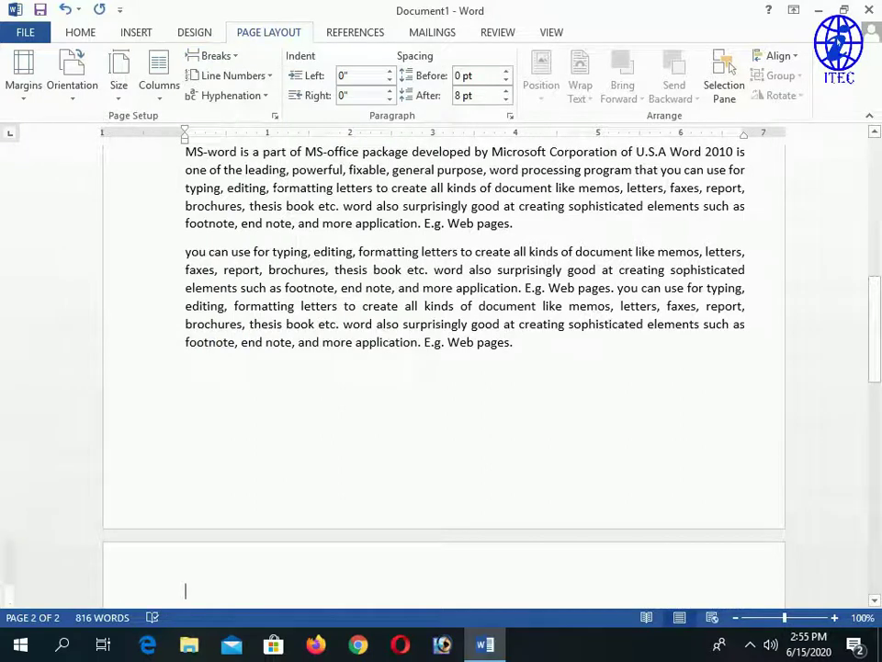
pyautogui.hotkey('ctrl', 'z')
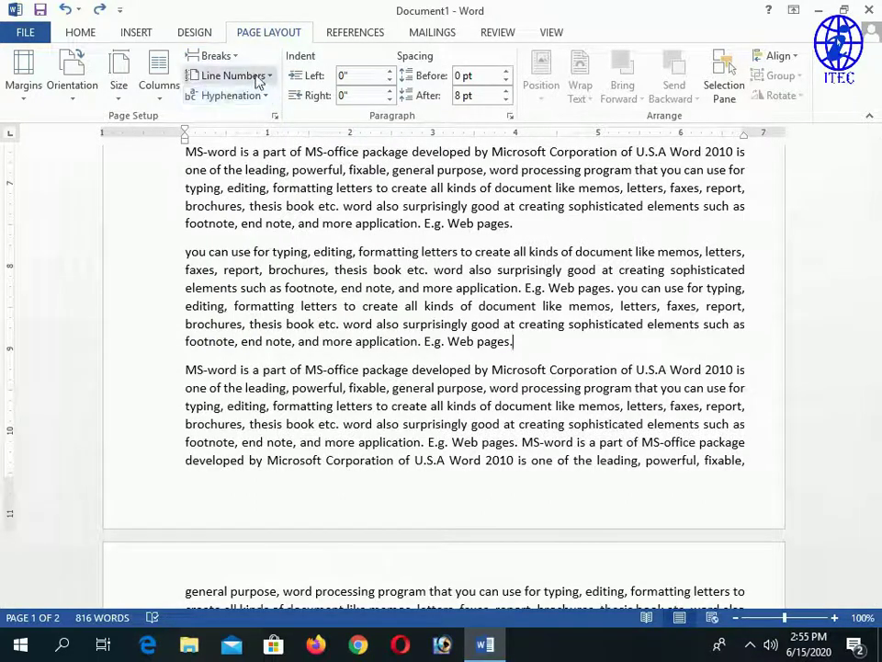
pyautogui.click(218, 58)
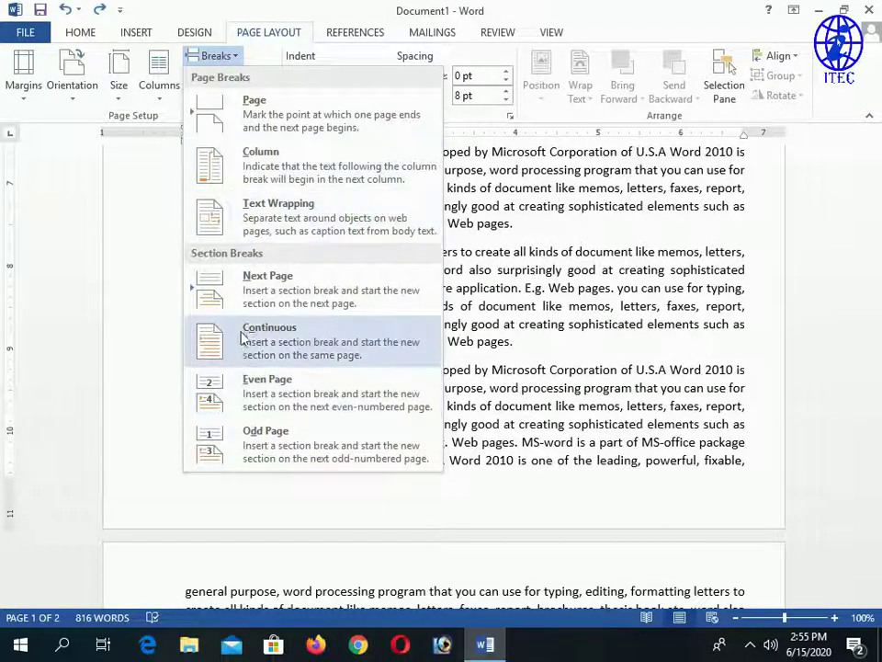
pyautogui.click(246, 393)
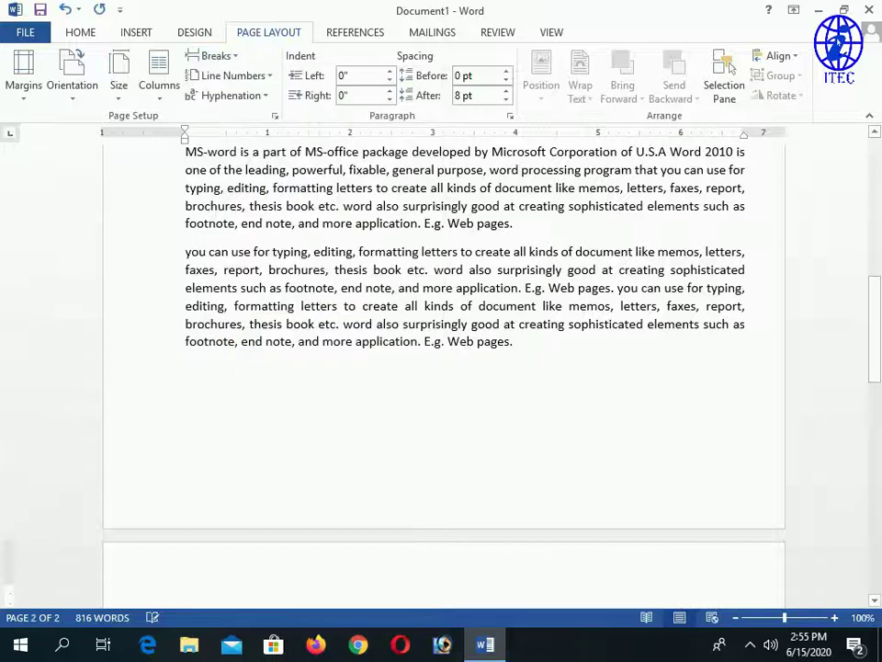
pyautogui.hotkey('ctrl', 'z')
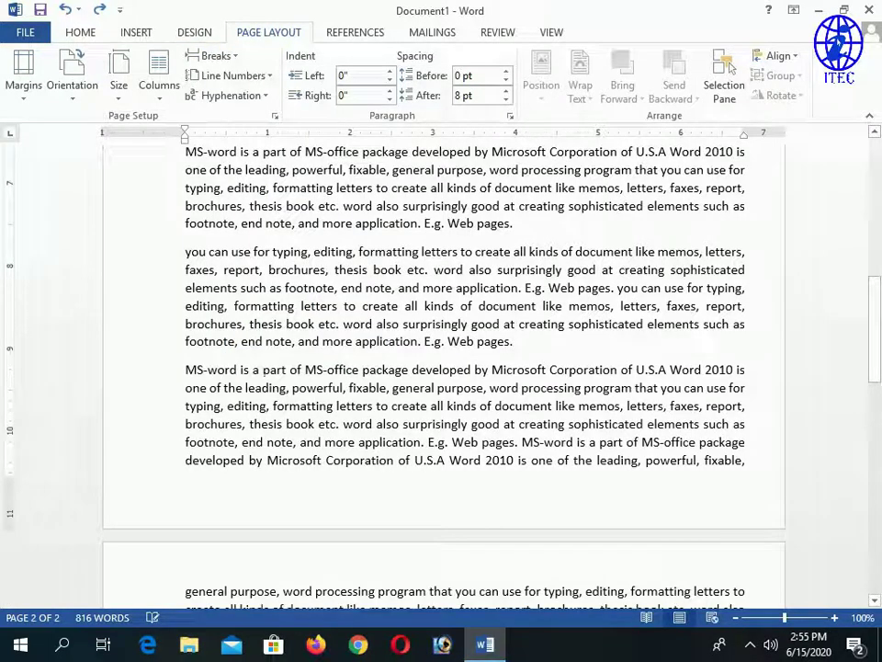
pyautogui.scroll(10, 441, 367)
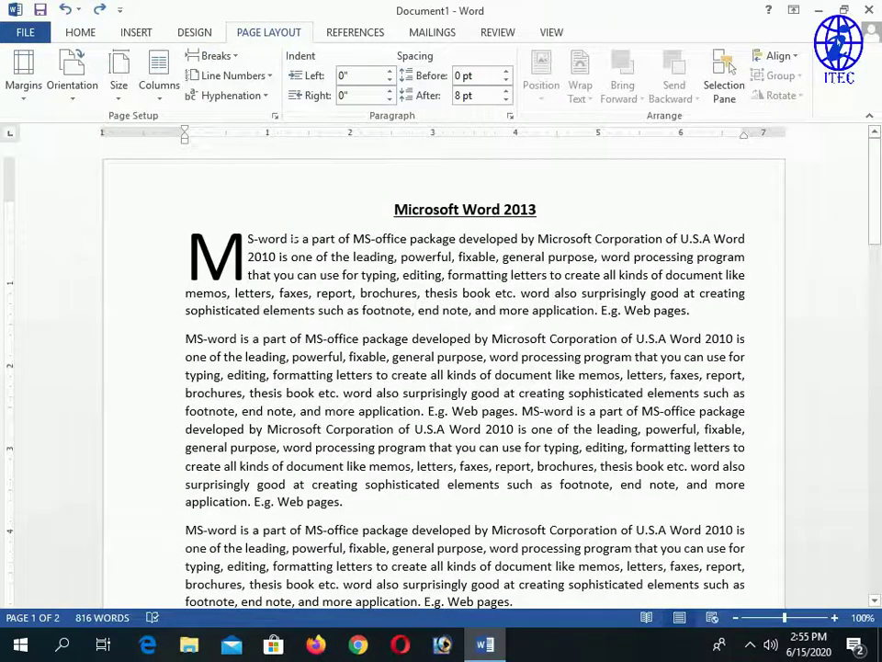
# Step: Insert an Even Page section break before the document text
pyautogui.click(217, 60)
pyautogui.click(237, 377)
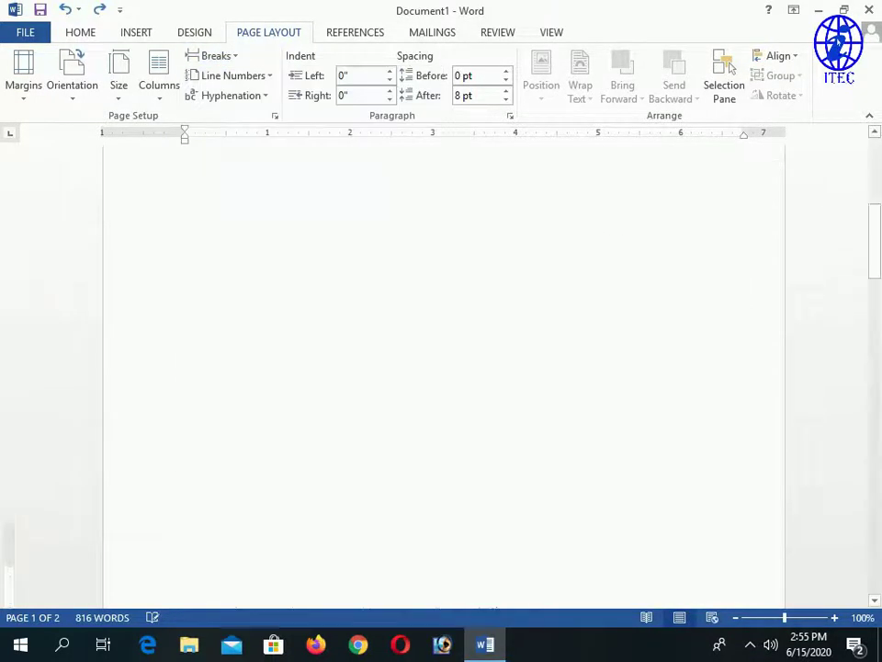
pyautogui.scroll(4, 441, 368)
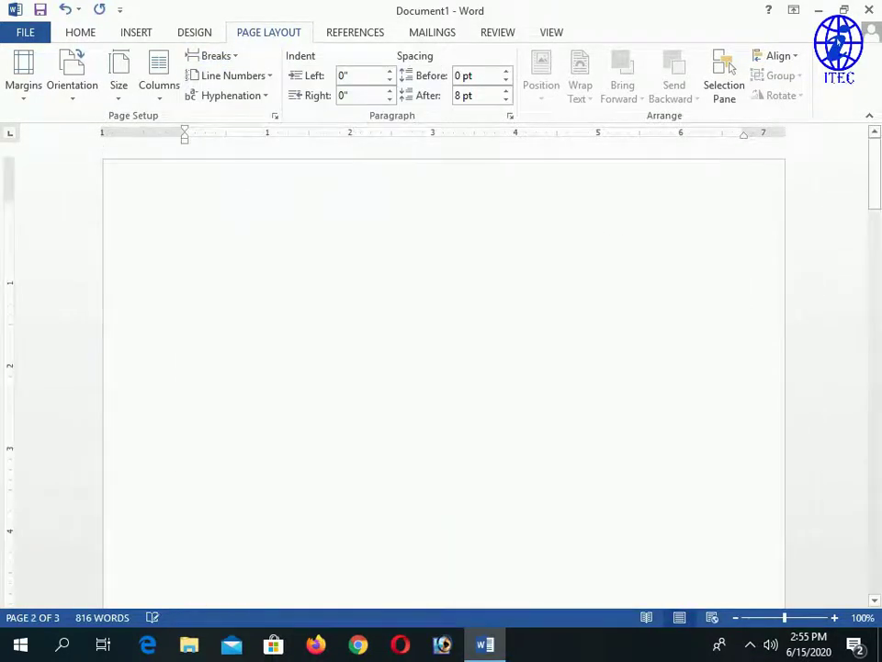
pyautogui.scroll(3, 441, 368)
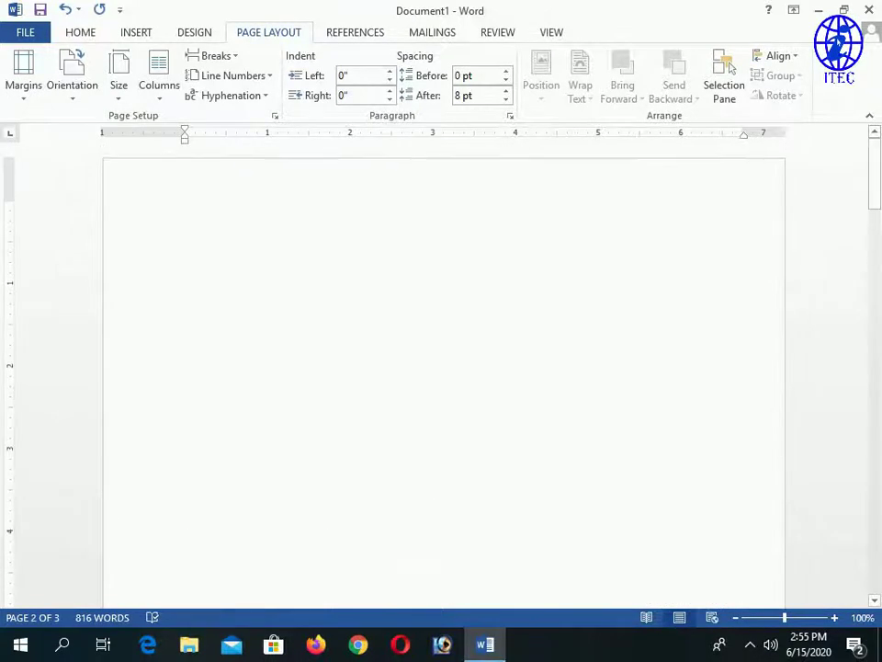
# Step: Dismiss the Breaks list unchanged and click into the text to review the three pages
pyautogui.click(228, 60)
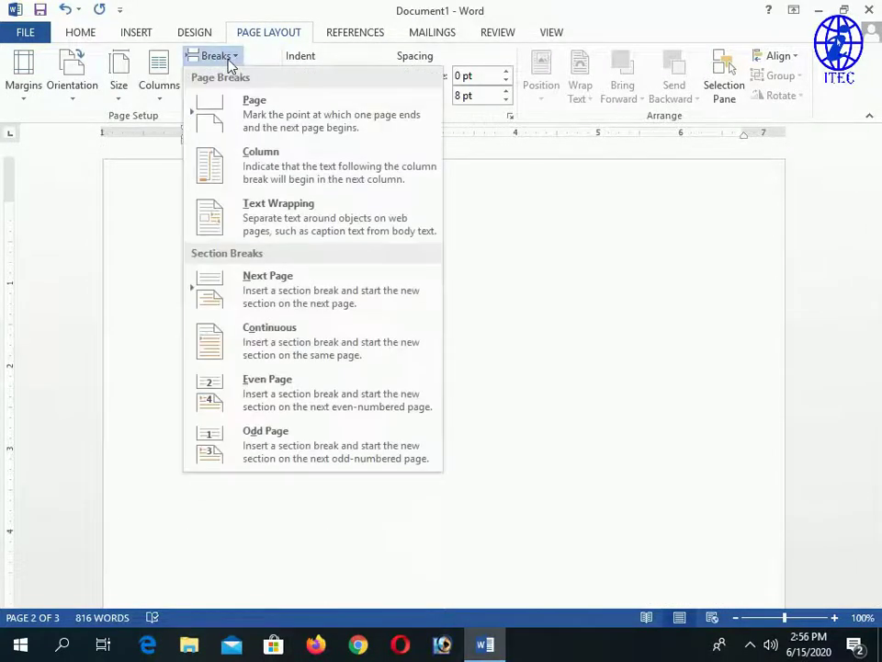
pyautogui.click(608, 324)
pyautogui.scroll(-5, 441, 368)
pyautogui.click(298, 433)
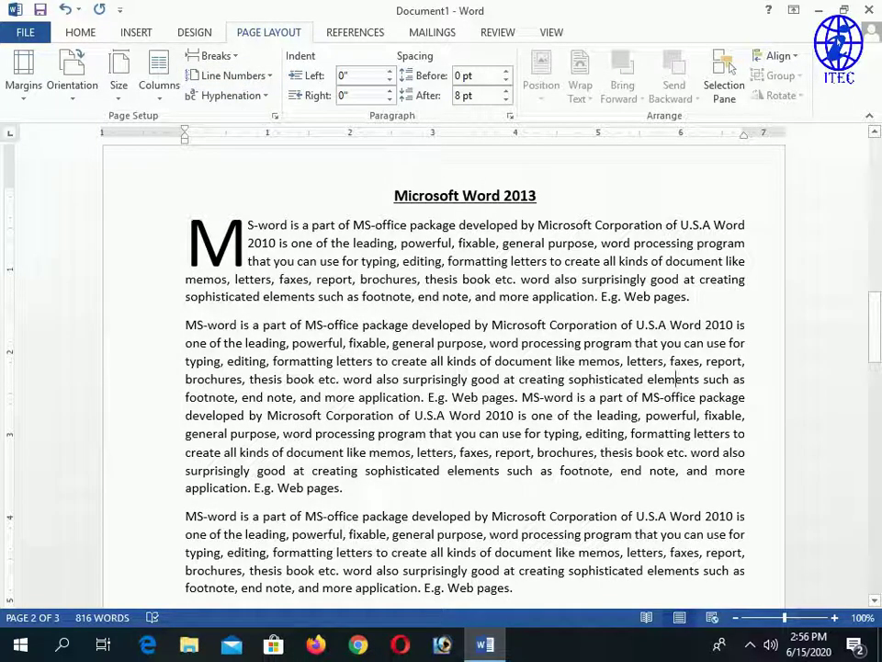
pyautogui.scroll(-3, 514, 368)
pyautogui.scroll(-4, 515, 367)
pyautogui.scroll(4, 514, 368)
pyautogui.scroll(1, 514, 367)
pyautogui.scroll(1, 676, 323)
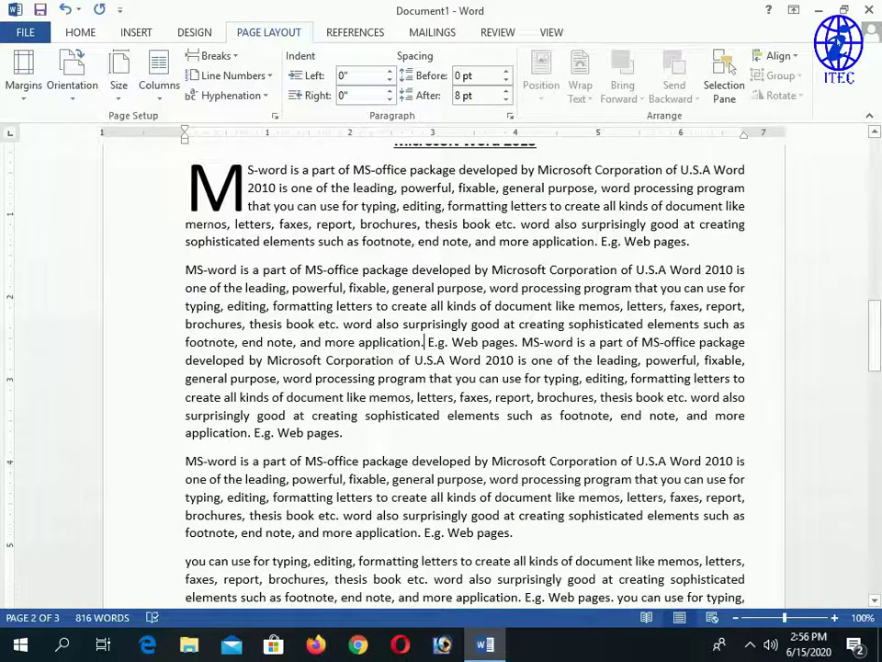
# Step: Apply continuous line numbering to the whole document
pyautogui.click(186, 269)
pyautogui.moveTo(190, 345); pyautogui.dragTo(744, 360)
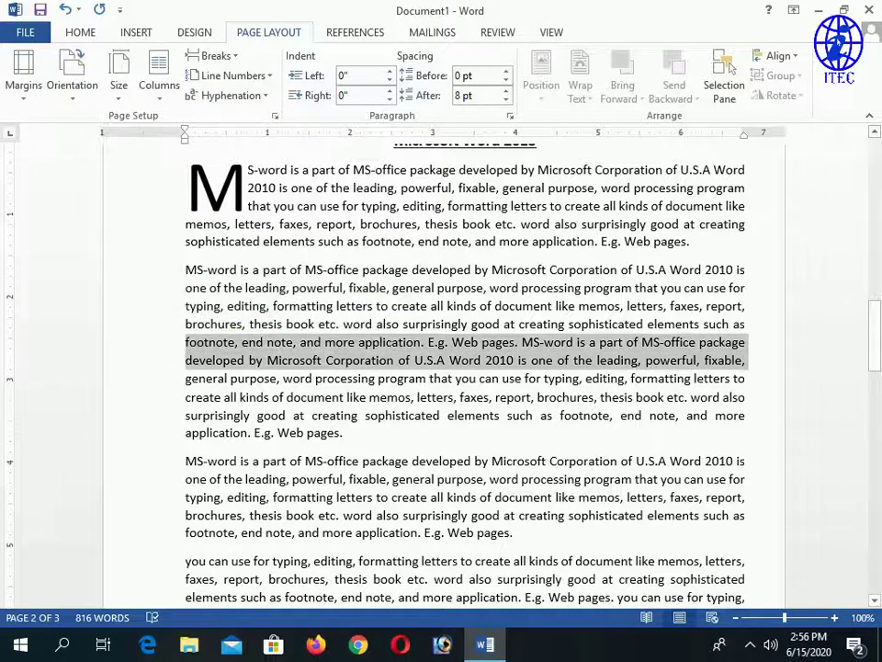
pyautogui.click(387, 288)
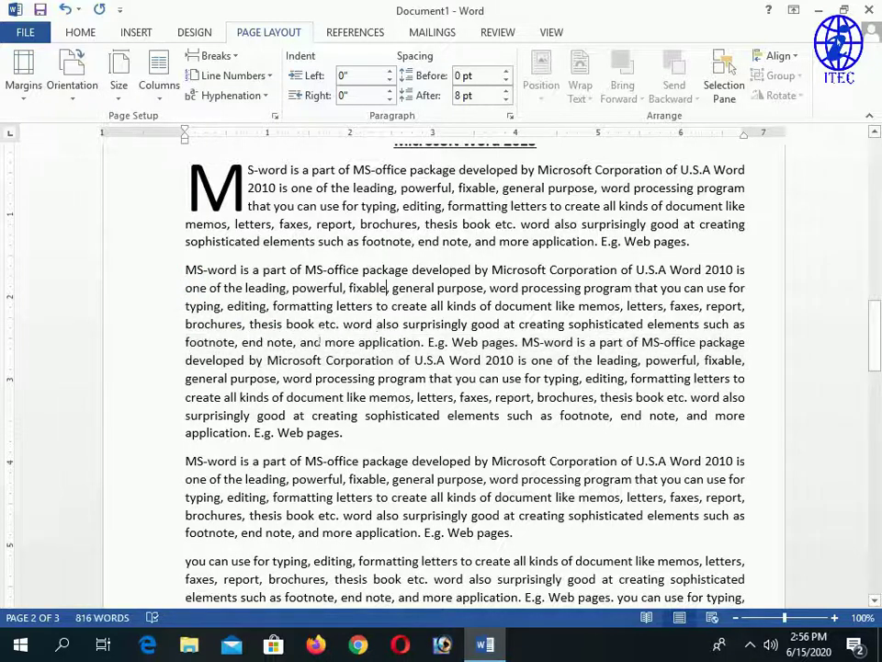
pyautogui.click(256, 81)
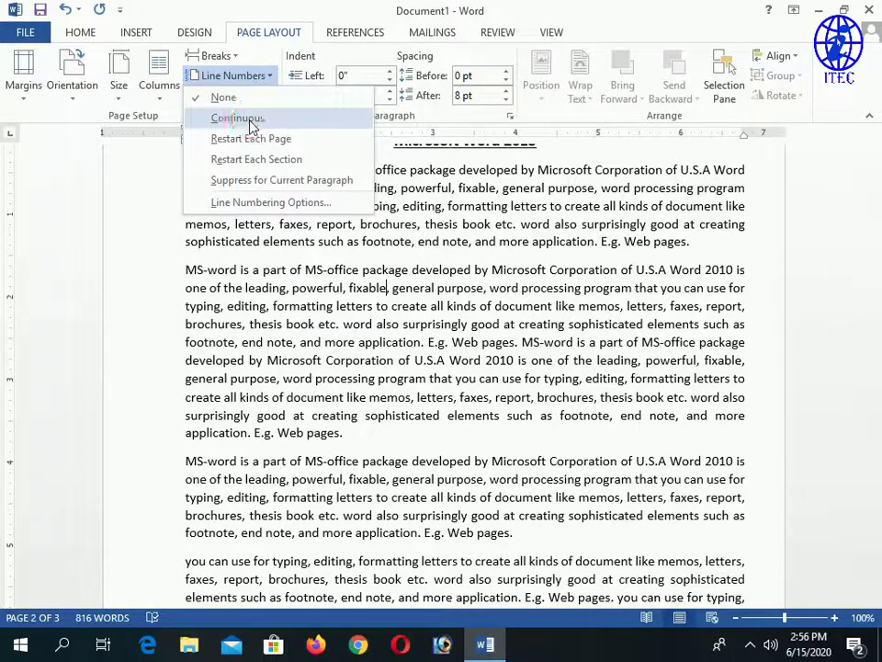
pyautogui.click(237, 119)
# Step: Scroll through the pages to check the numbering runs to line 60
pyautogui.scroll(4, 441, 367)
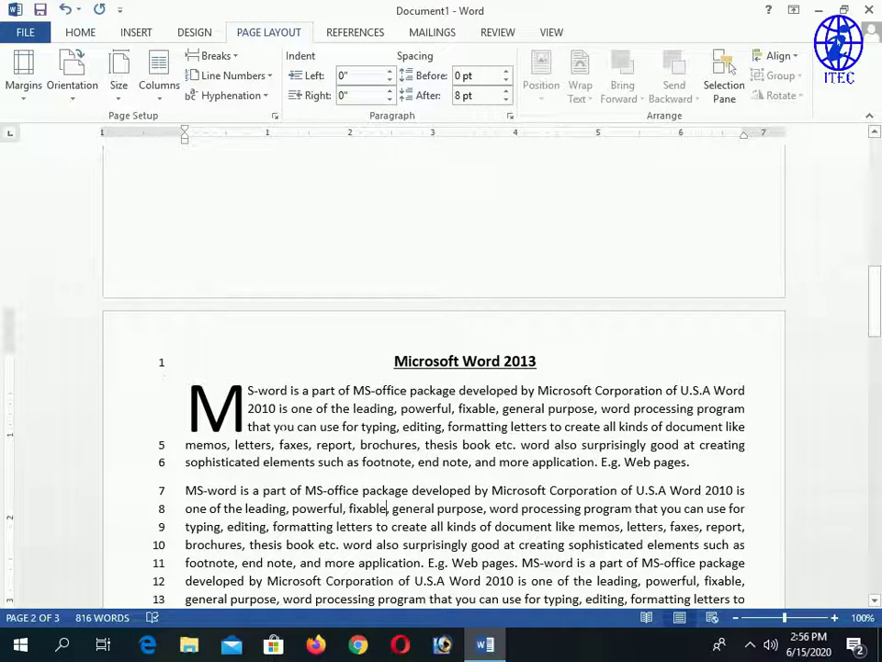
pyautogui.scroll(-1, 193, 361)
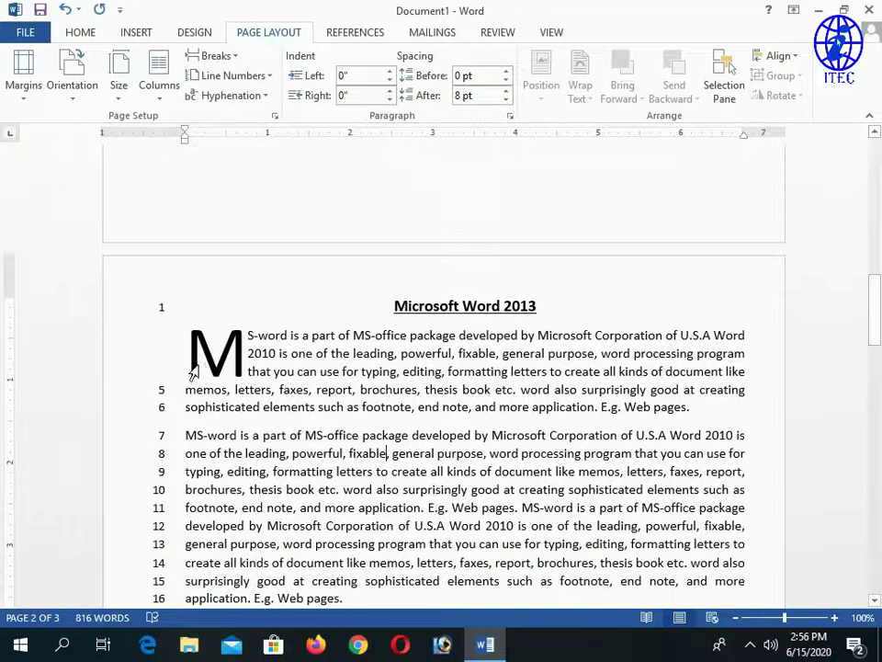
pyautogui.scroll(-2, 193, 441)
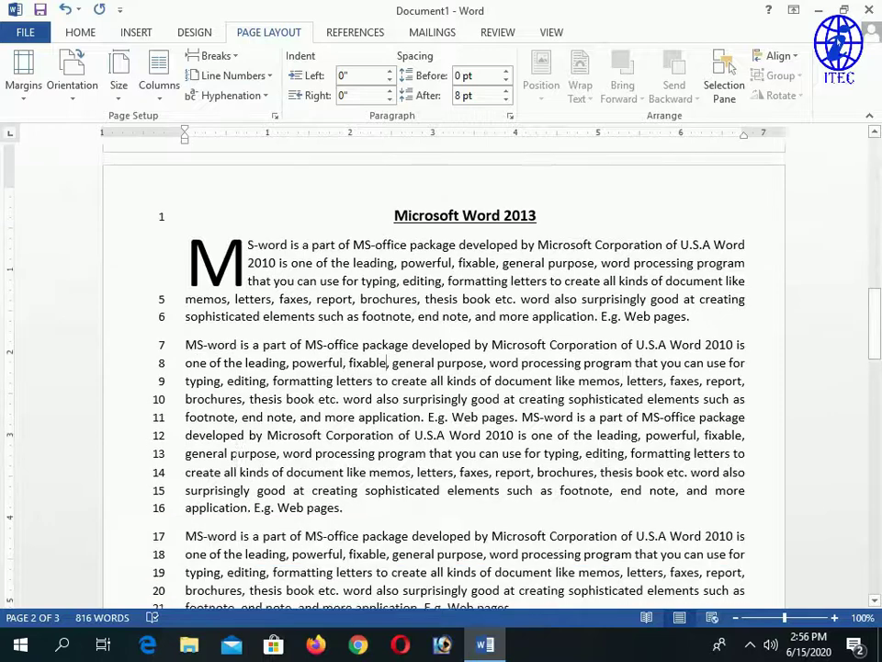
pyautogui.scroll(-5, 236, 453)
pyautogui.scroll(-7, 237, 453)
pyautogui.scroll(-6, 236, 453)
pyautogui.scroll(-2, 236, 453)
pyautogui.scroll(1, 441, 368)
pyautogui.scroll(1, 441, 367)
pyautogui.scroll(4, 441, 368)
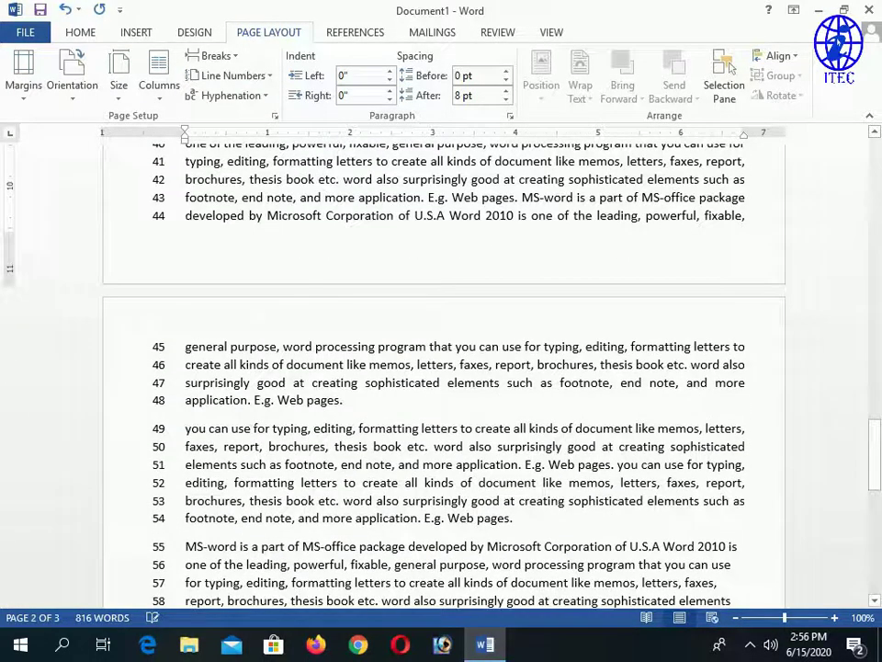
pyautogui.moveTo(242, 382); pyautogui.dragTo(234, 383)
# Step: Switch line numbering to restart at 1 on each page
pyautogui.click(214, 76)
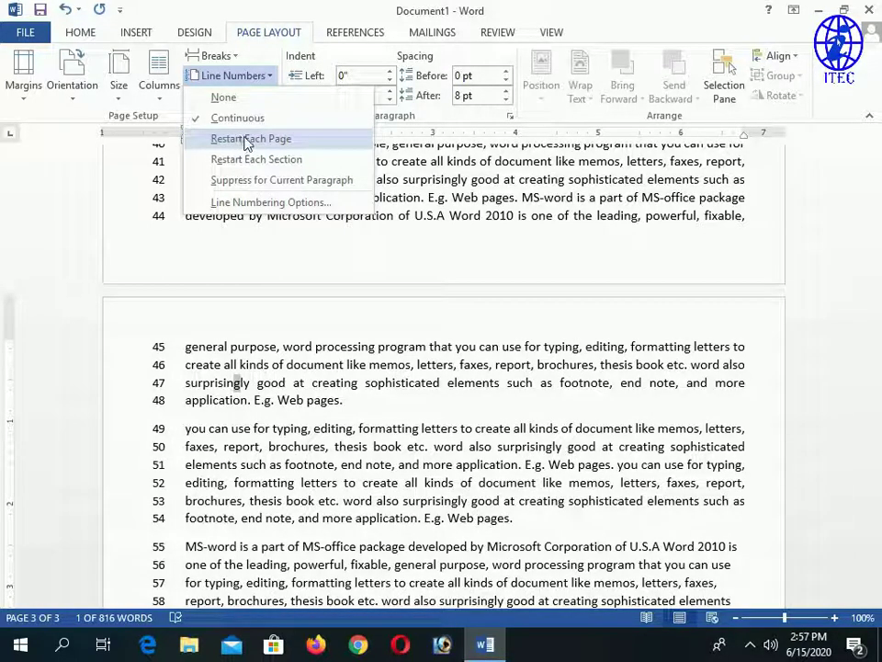
pyautogui.click(295, 326)
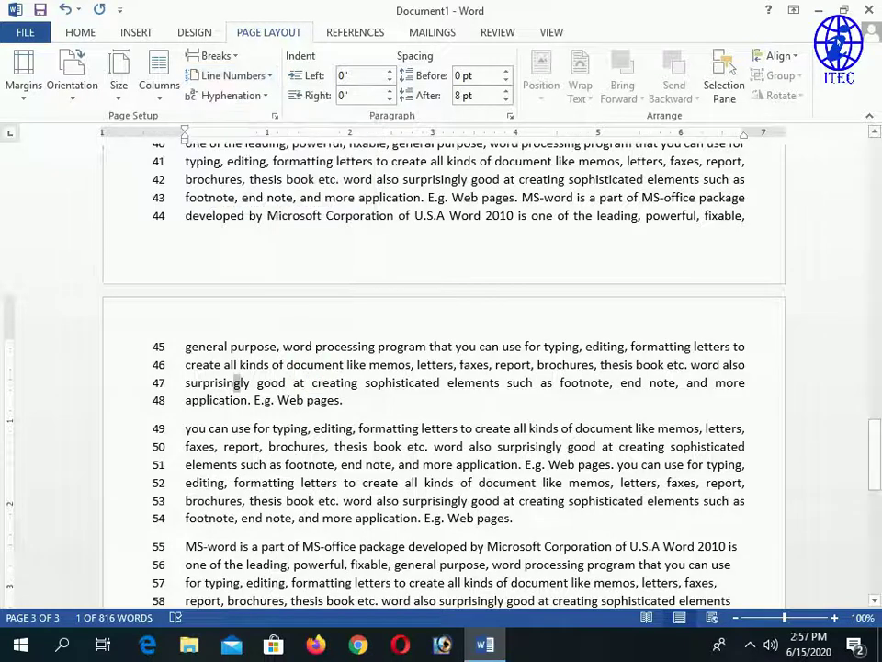
pyautogui.click(230, 75)
pyautogui.click(228, 78)
pyautogui.click(228, 78)
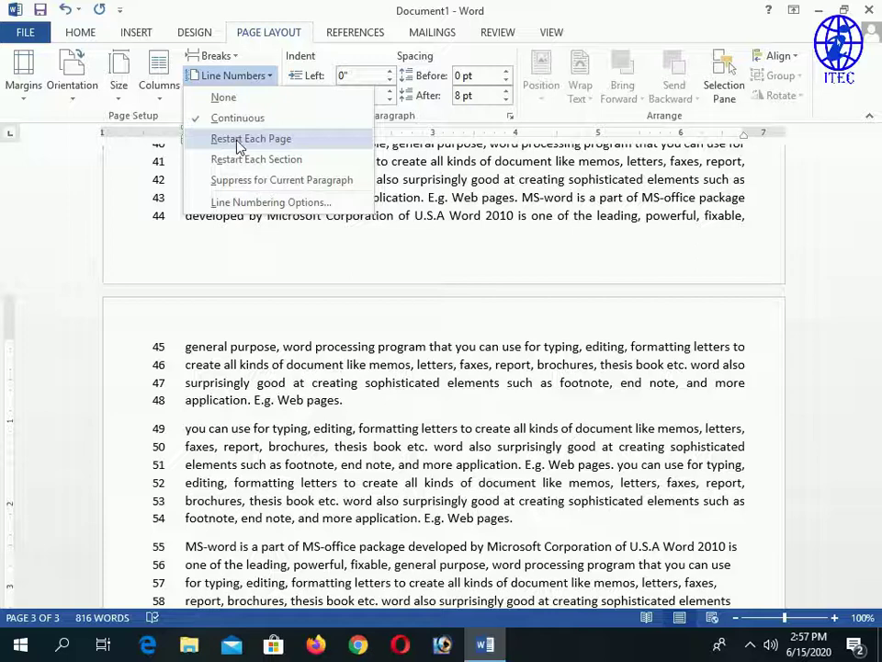
pyautogui.click(241, 142)
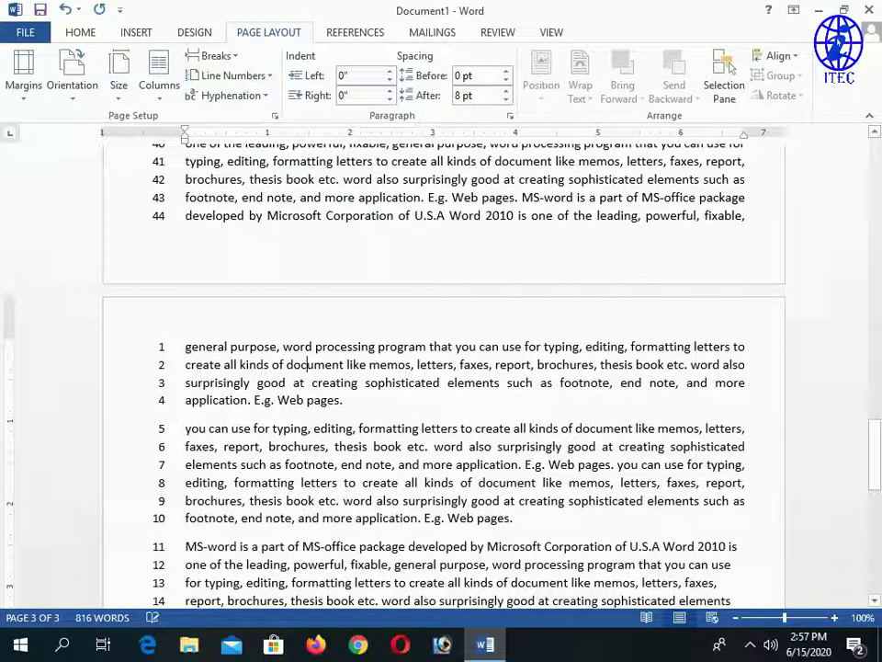
# Step: Scroll through the pages to inspect the per-page line numbers
pyautogui.scroll(4, 441, 368)
pyautogui.scroll(5, 441, 368)
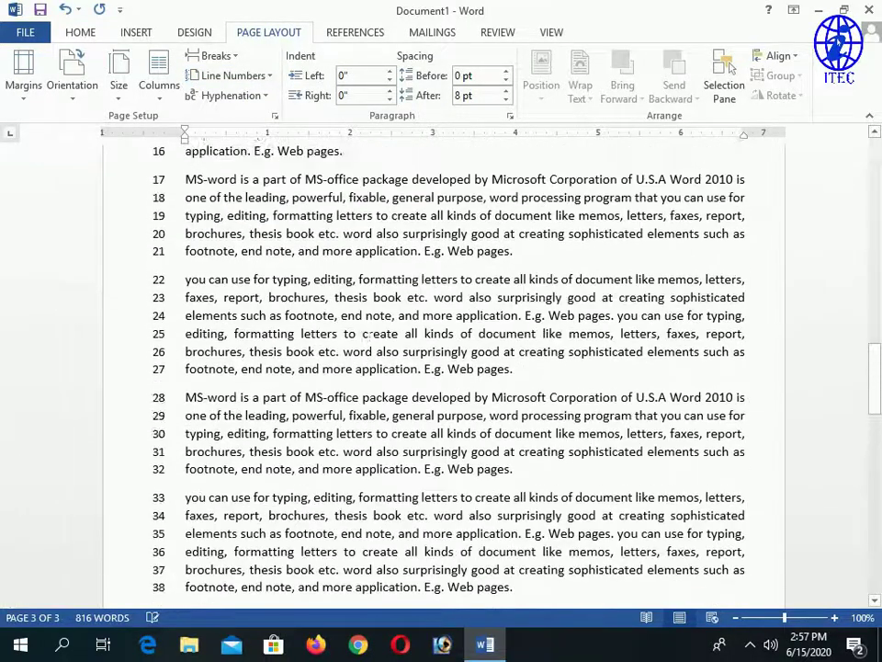
pyautogui.scroll(4, 441, 368)
pyautogui.scroll(4, 441, 367)
pyautogui.scroll(3, 308, 532)
pyautogui.scroll(-10, 308, 532)
pyautogui.scroll(-5, 308, 532)
pyautogui.scroll(-5, 309, 532)
pyautogui.scroll(-4, 306, 309)
pyautogui.scroll(4, 306, 309)
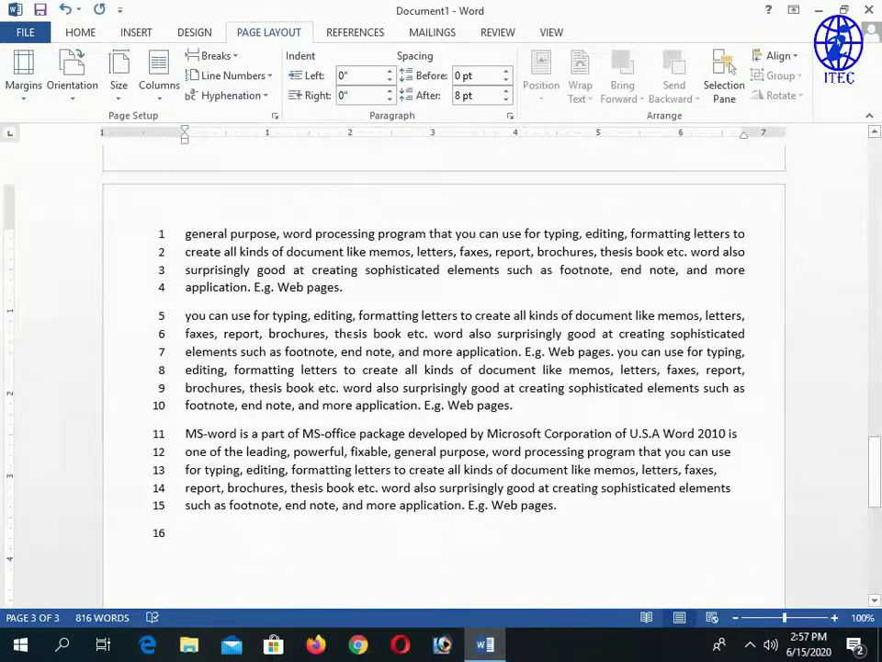
pyautogui.scroll(1, 306, 309)
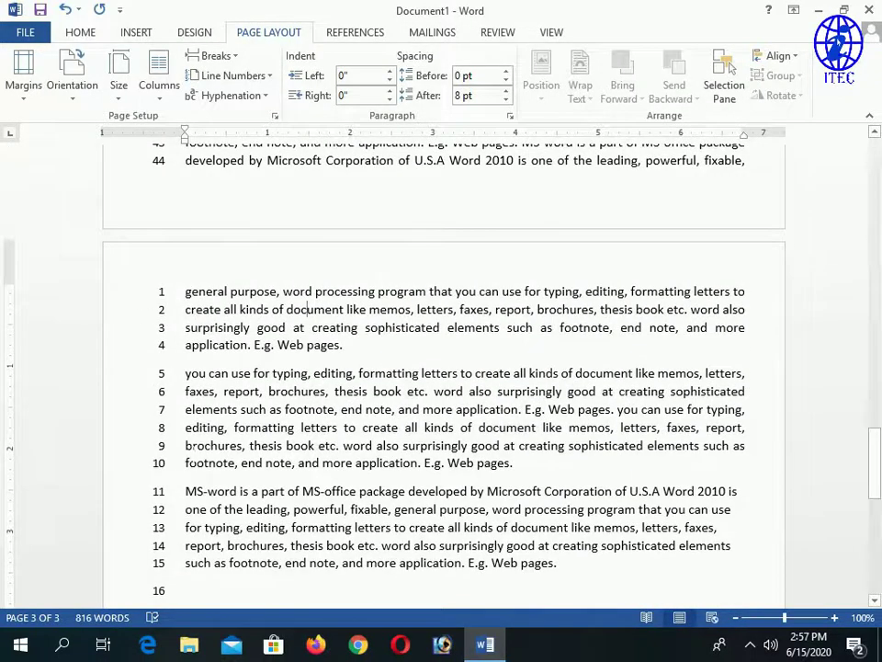
pyautogui.scroll(4, 225, 390)
pyautogui.scroll(2, 294, 524)
pyautogui.scroll(-5, 294, 459)
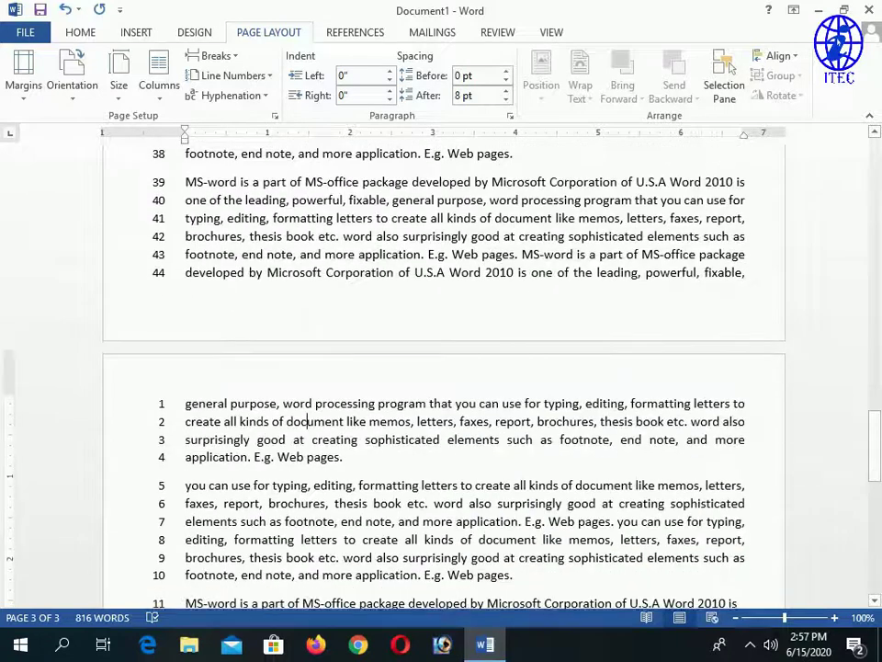
pyautogui.scroll(4, 304, 419)
pyautogui.scroll(1, 214, 340)
pyautogui.scroll(-1, 189, 413)
pyautogui.click(186, 436)
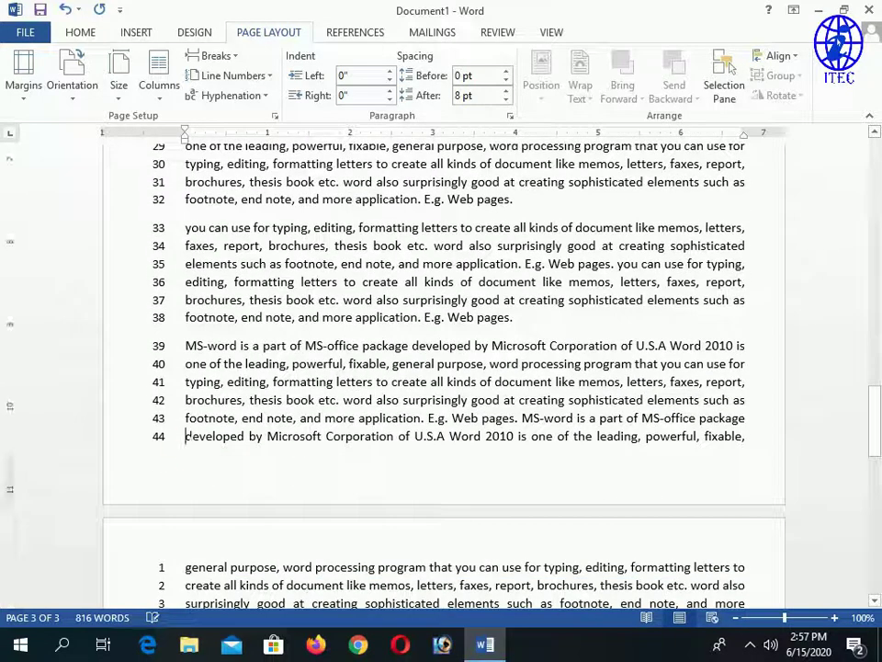
pyautogui.click(214, 567)
pyautogui.scroll(-2, 235, 556)
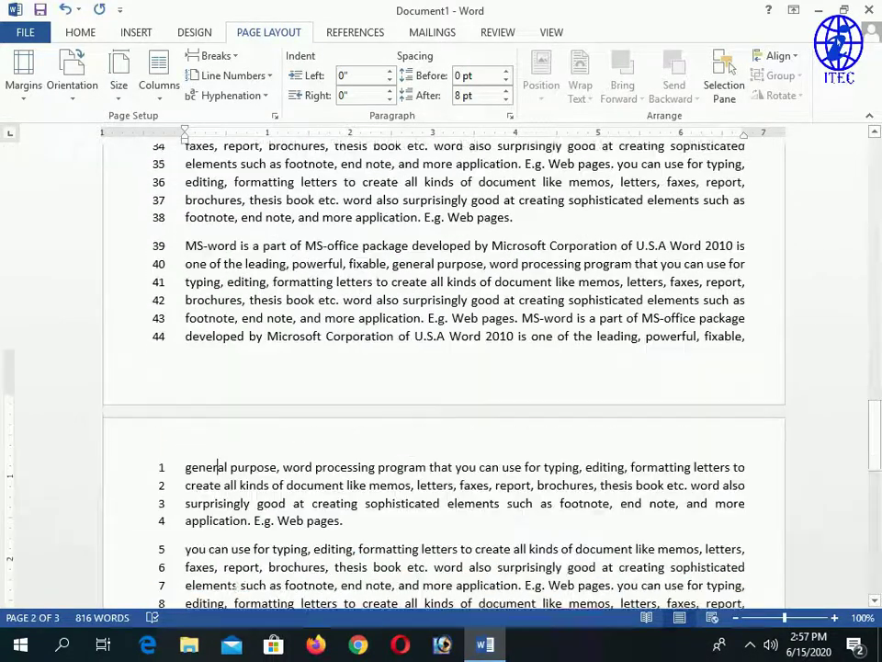
pyautogui.scroll(-1, 235, 556)
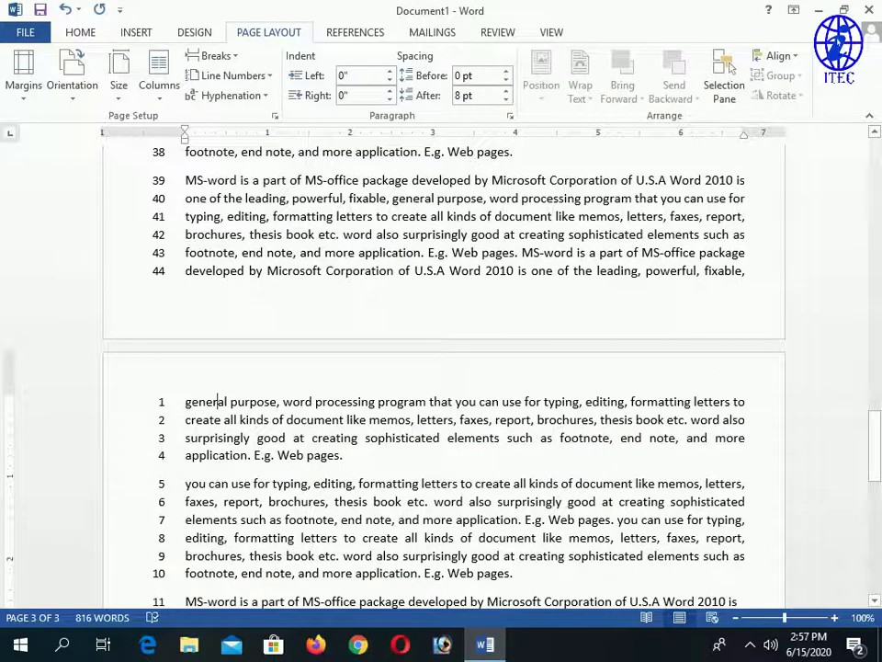
# Step: Set Line Numbers to None and scroll back to the top
pyautogui.click(241, 76)
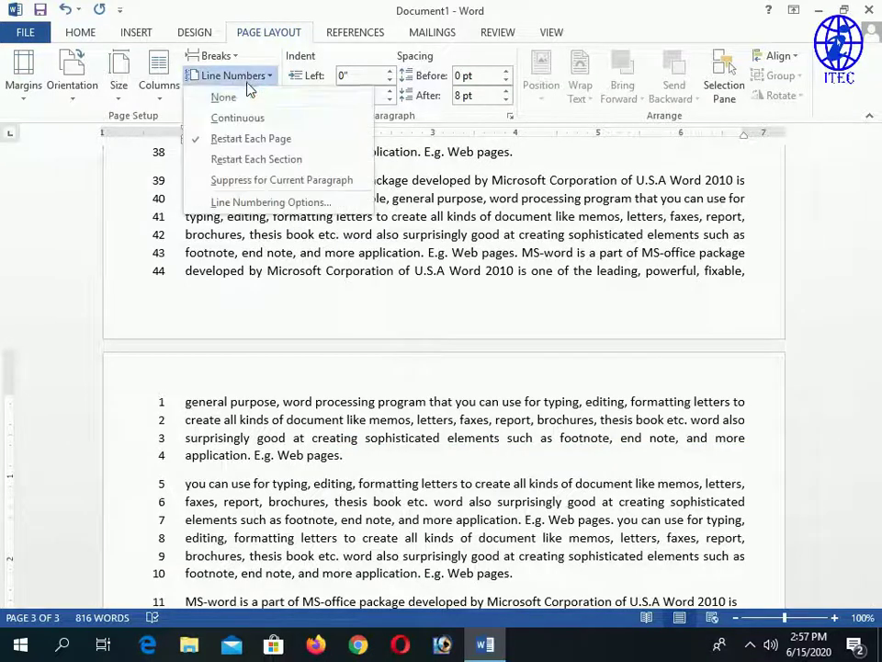
pyautogui.click(232, 94)
pyautogui.scroll(2, 441, 368)
pyautogui.scroll(2, 441, 367)
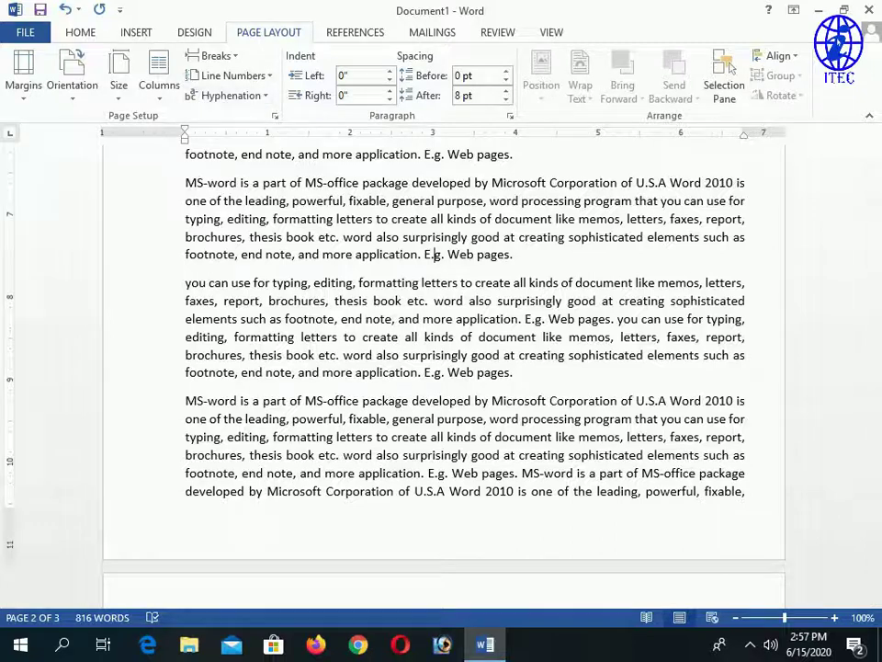
pyautogui.scroll(1, 437, 254)
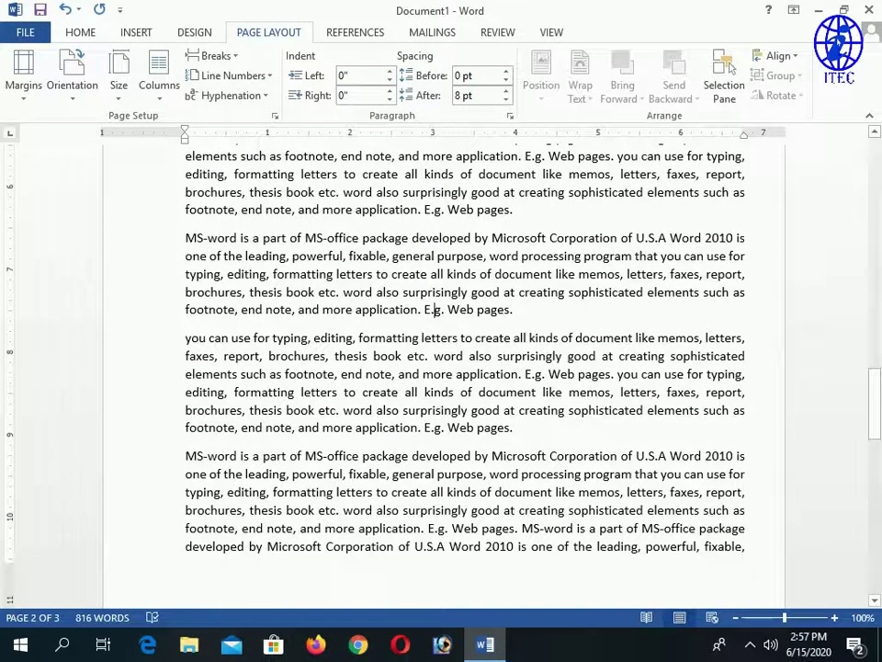
pyautogui.scroll(1, 441, 368)
pyautogui.scroll(1, 441, 368)
# Step: Set Hyphenation to Automatic for the document
pyautogui.scroll(1, 441, 367)
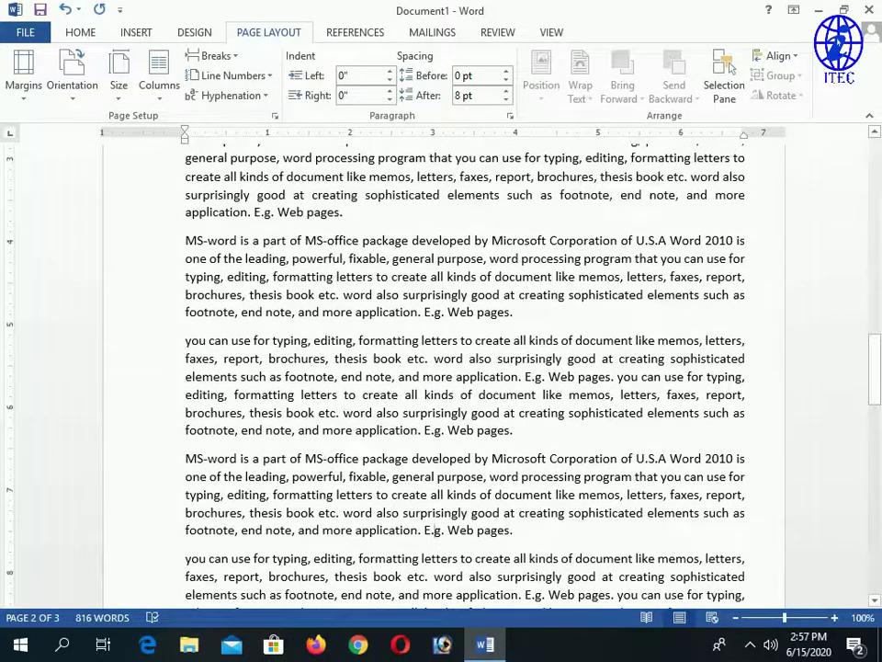
pyautogui.scroll(1, 441, 368)
pyautogui.click(746, 287)
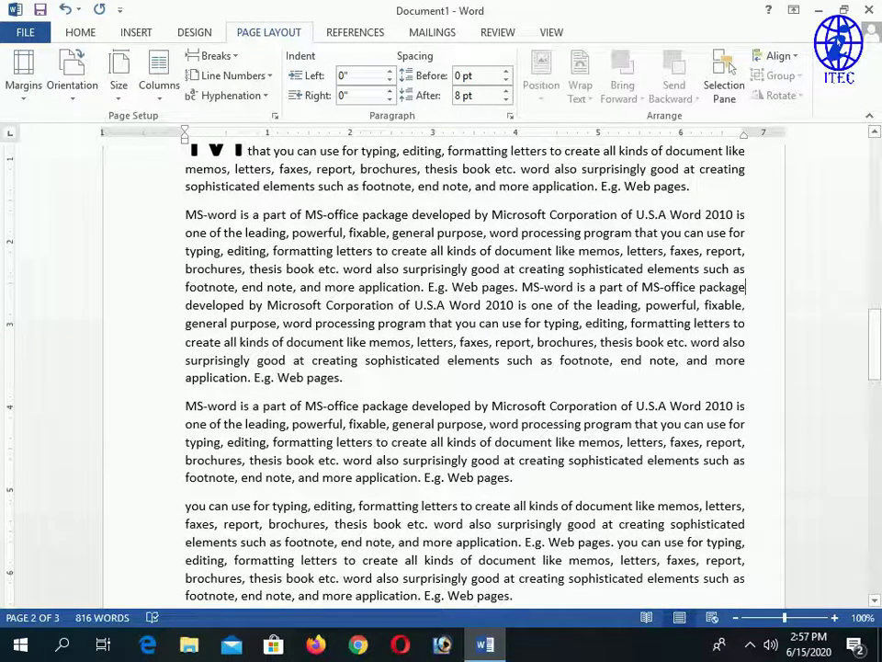
pyautogui.click(186, 305)
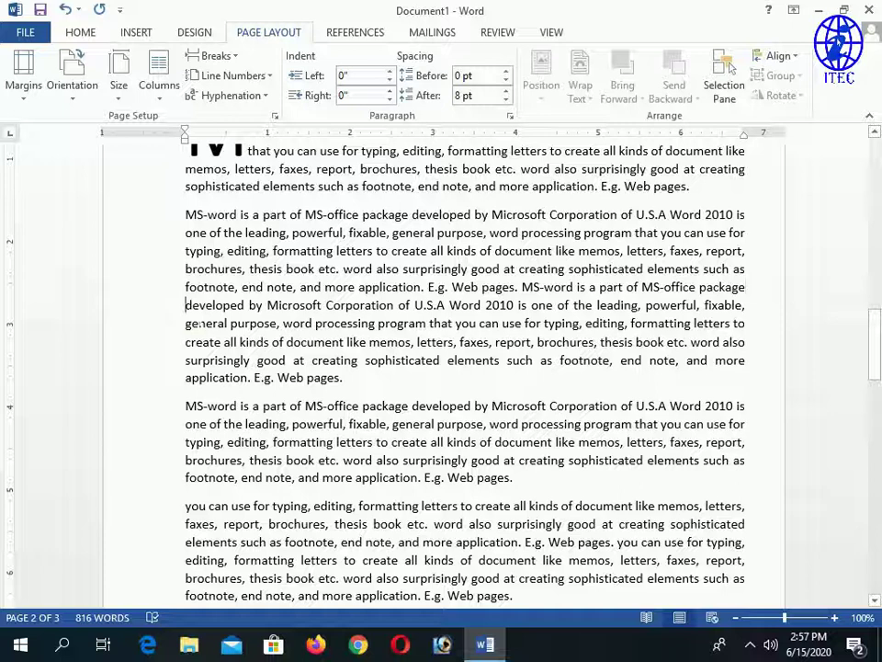
pyautogui.doubleClick(644, 251)
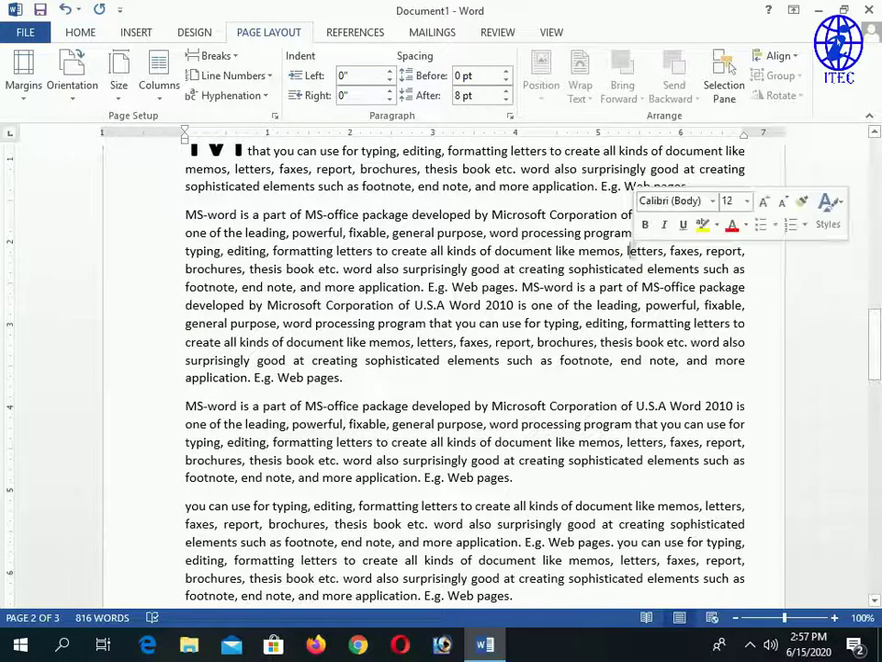
pyautogui.click(544, 305)
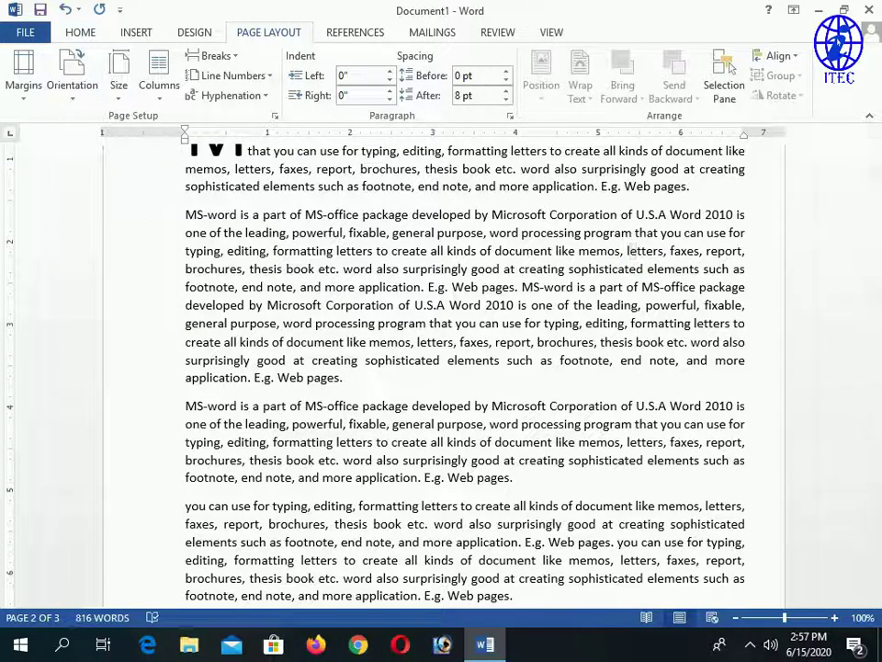
pyautogui.click(228, 96)
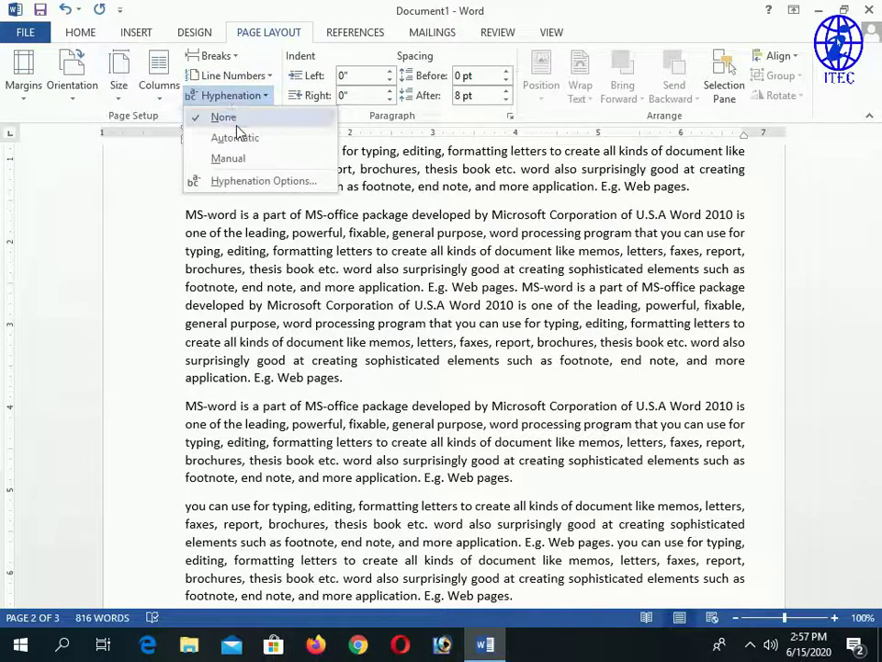
pyautogui.click(235, 137)
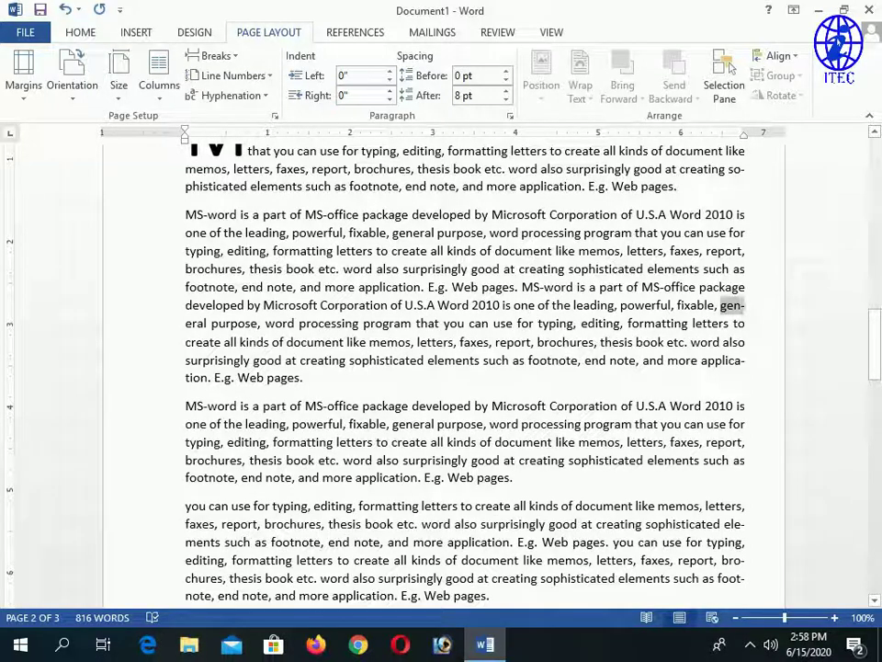
# Step: Inspect the hyphenated words gen-eral and ele-ments at line ends
pyautogui.click(754, 308)
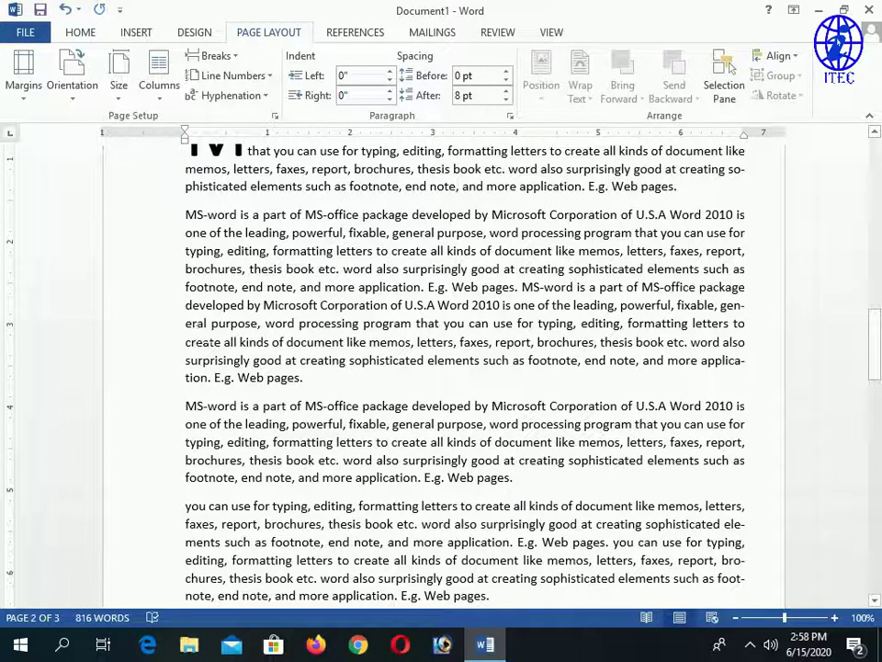
pyautogui.doubleClick(197, 323)
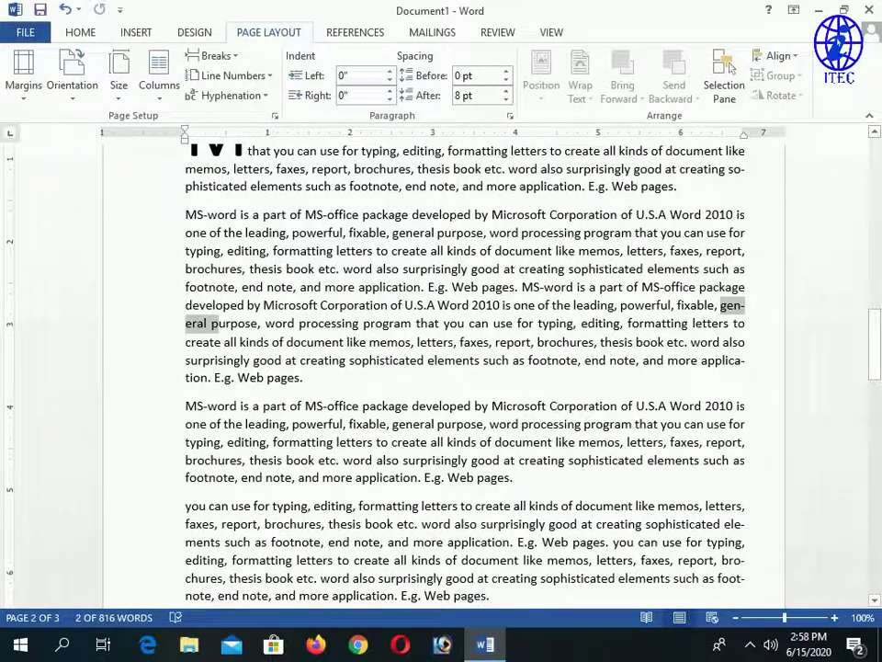
pyautogui.scroll(-2, 441, 367)
pyautogui.click(750, 423)
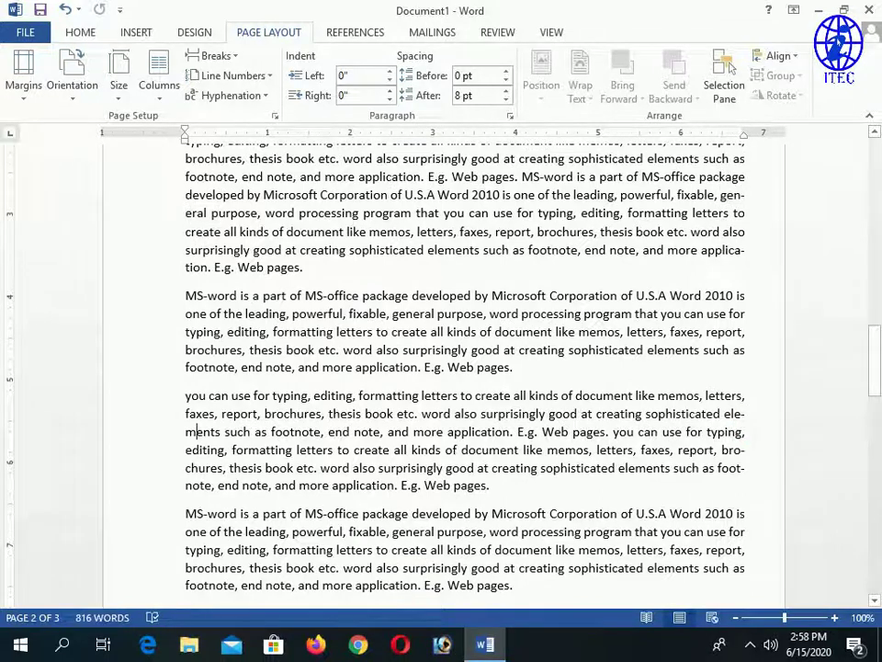
pyautogui.moveTo(724, 414); pyautogui.dragTo(744, 415)
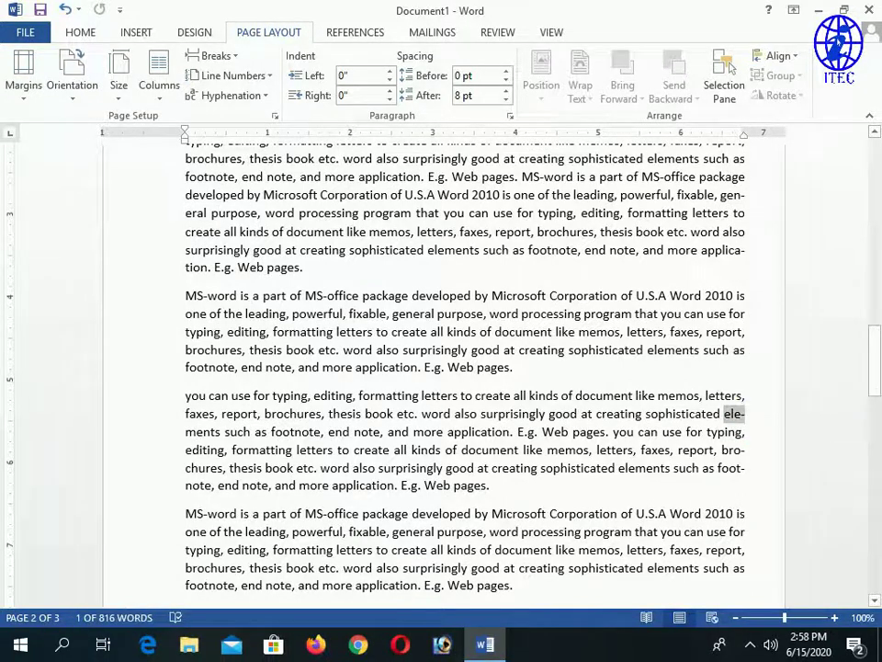
pyautogui.click(185, 430)
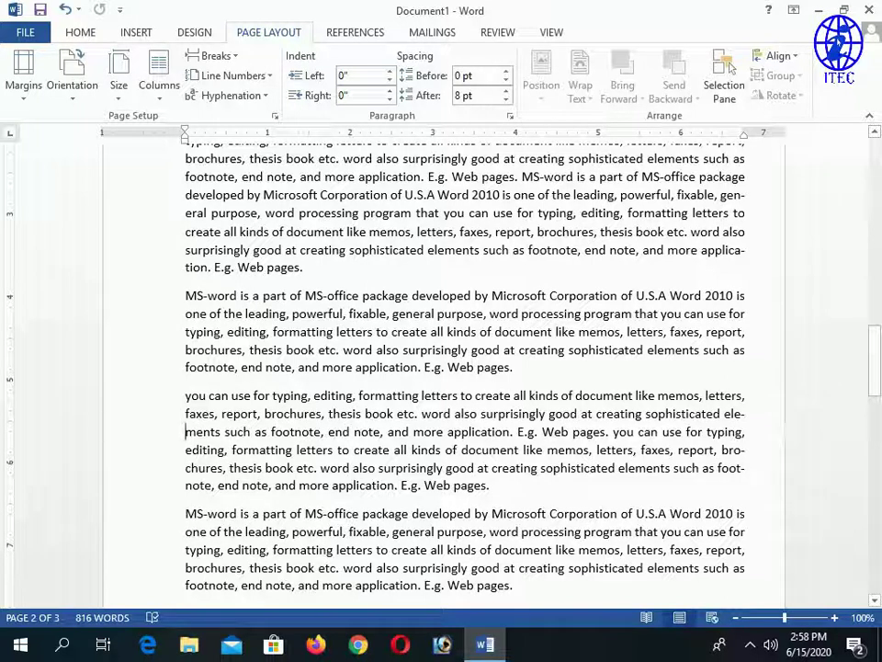
pyautogui.moveTo(221, 431); pyautogui.dragTo(191, 418)
pyautogui.click(554, 468)
# Step: Check the hyphenated foot-note further down, then scroll back up
pyautogui.scroll(-5, 464, 367)
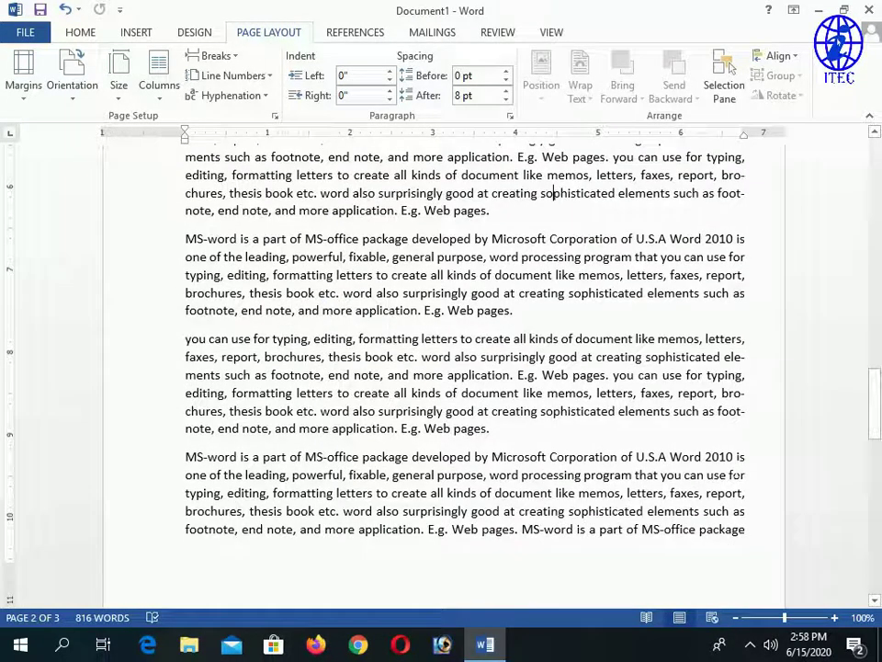
pyautogui.doubleClick(730, 410)
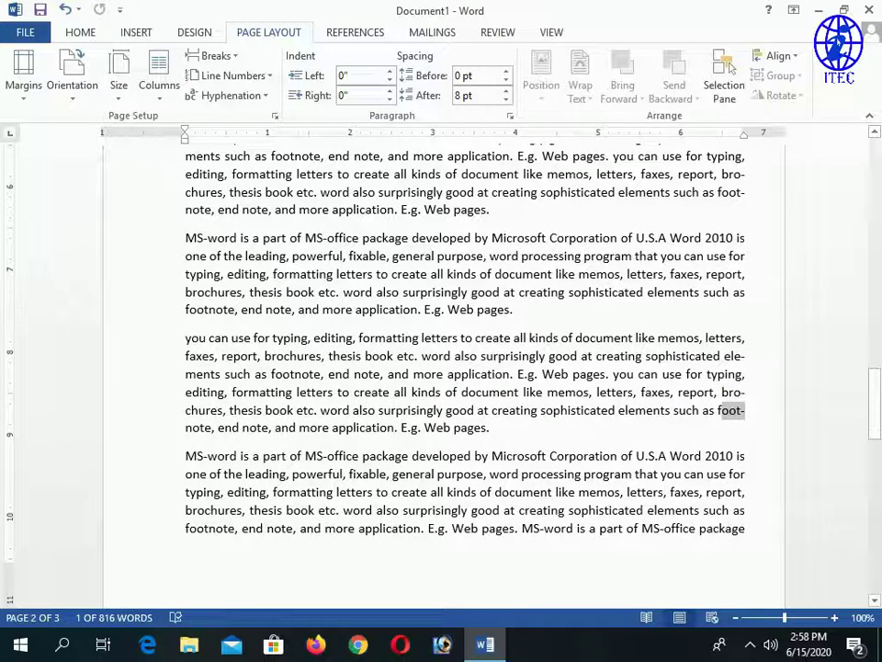
pyautogui.click(591, 386)
pyautogui.scroll(-2, 585, 372)
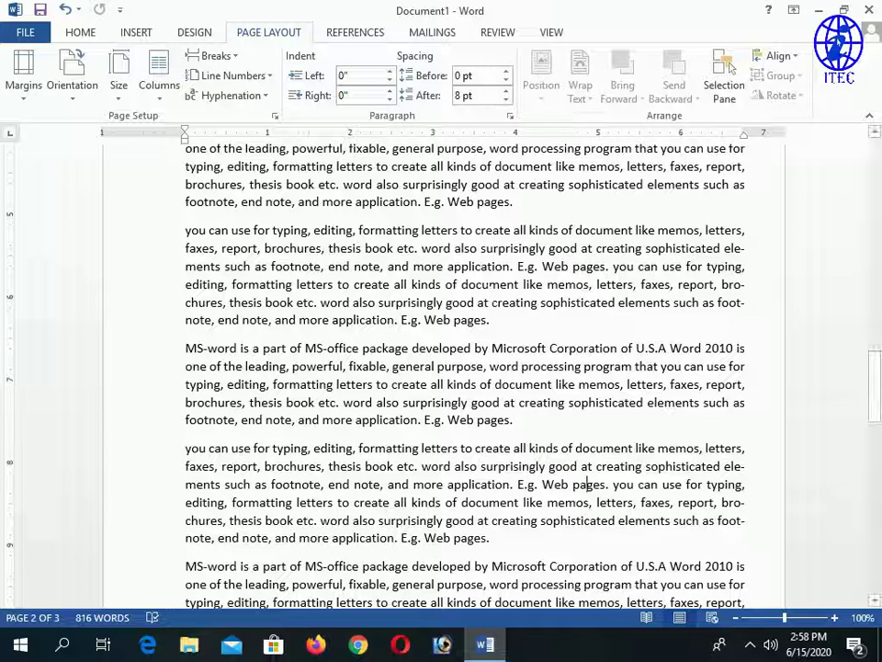
pyautogui.scroll(5, 441, 368)
pyautogui.scroll(5, 441, 368)
pyautogui.scroll(3, 441, 367)
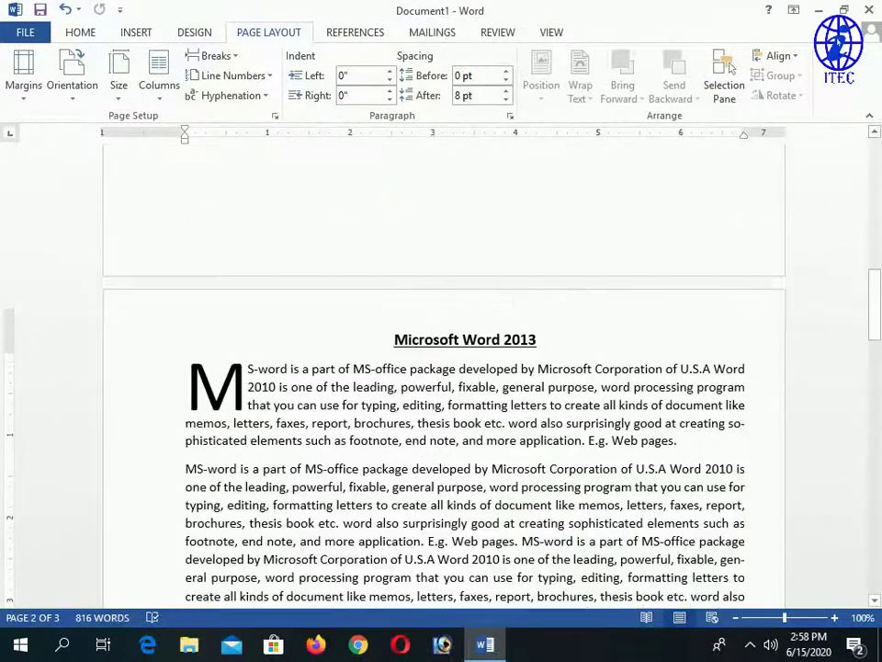
# Step: Set Hyphenation to None so sophisticated and general wrap whole
pyautogui.click(228, 96)
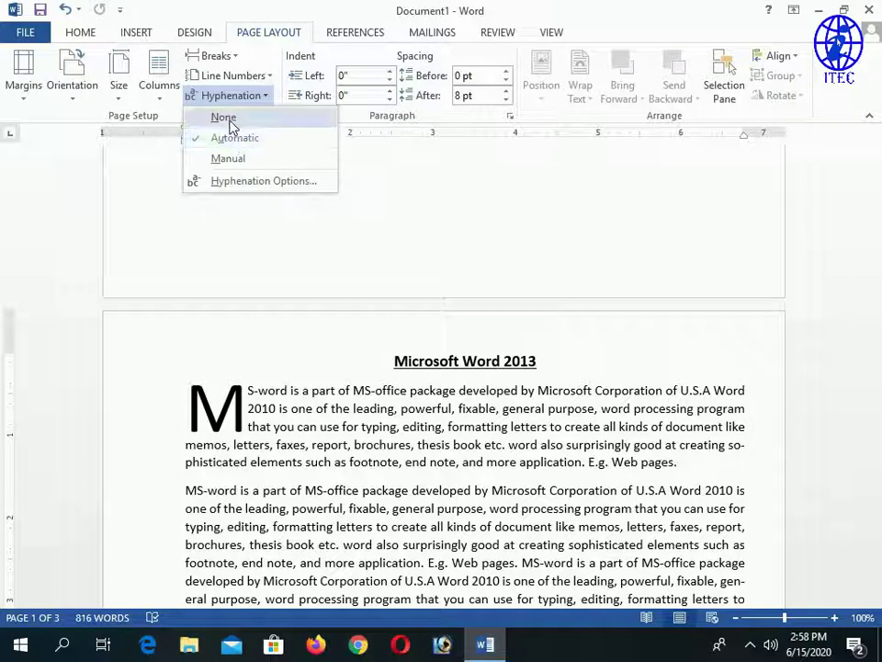
pyautogui.click(224, 118)
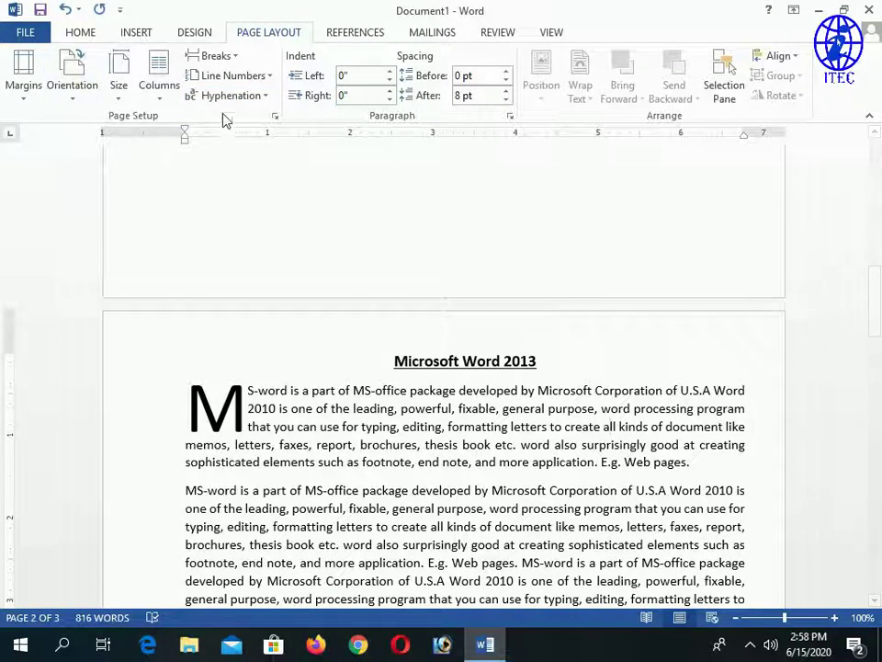
pyautogui.click(81, 33)
pyautogui.click(271, 34)
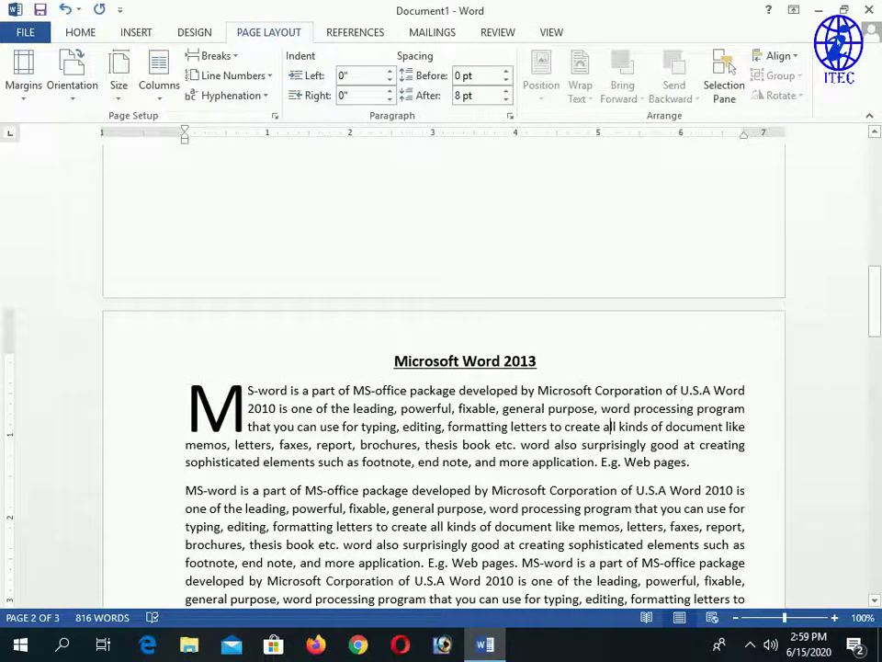
pyautogui.scroll(10, 427, 365)
pyautogui.click(287, 252)
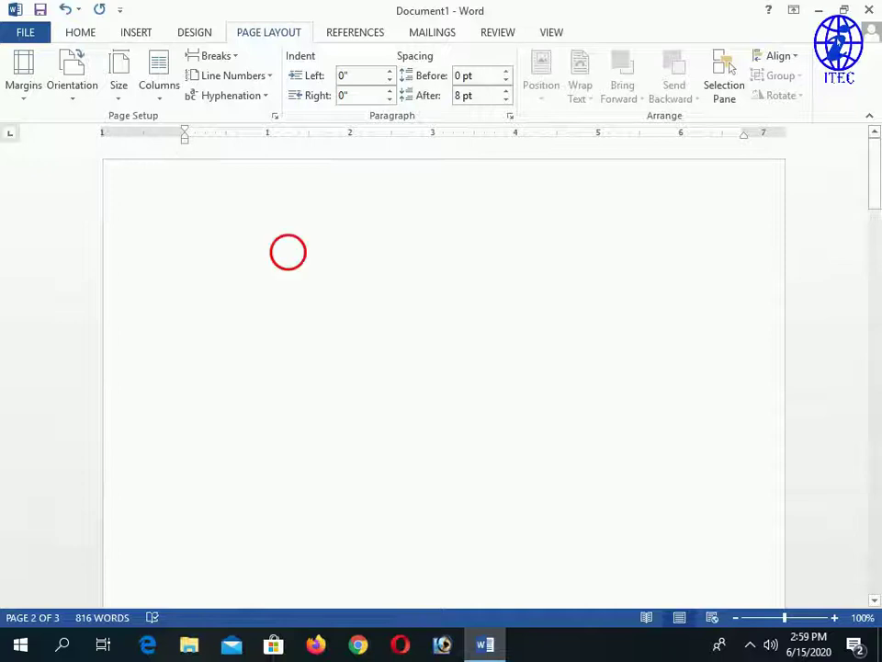
# Step: Set the paper size to A4 and confirm portrait orientation
pyautogui.click(118, 82)
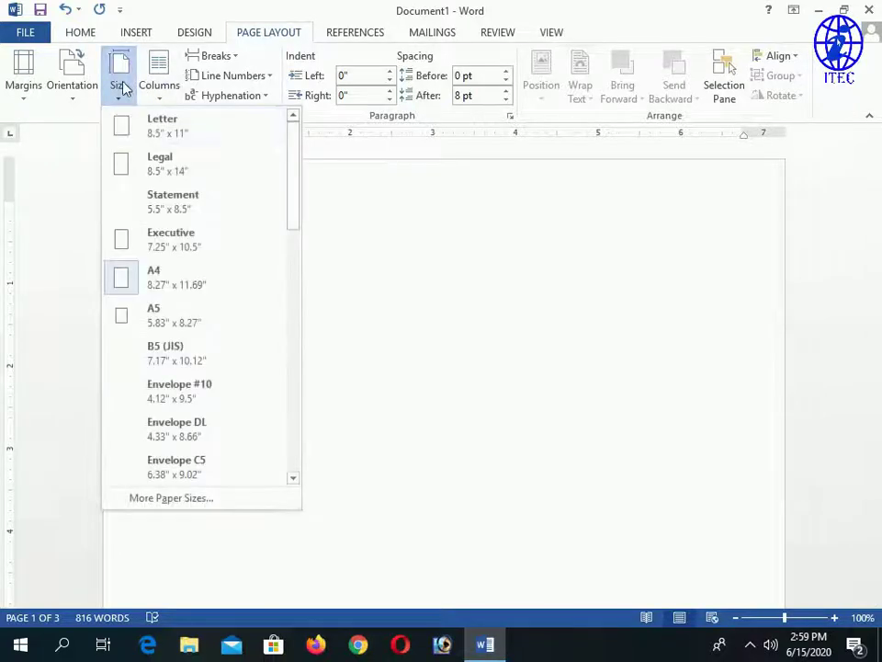
pyautogui.click(160, 286)
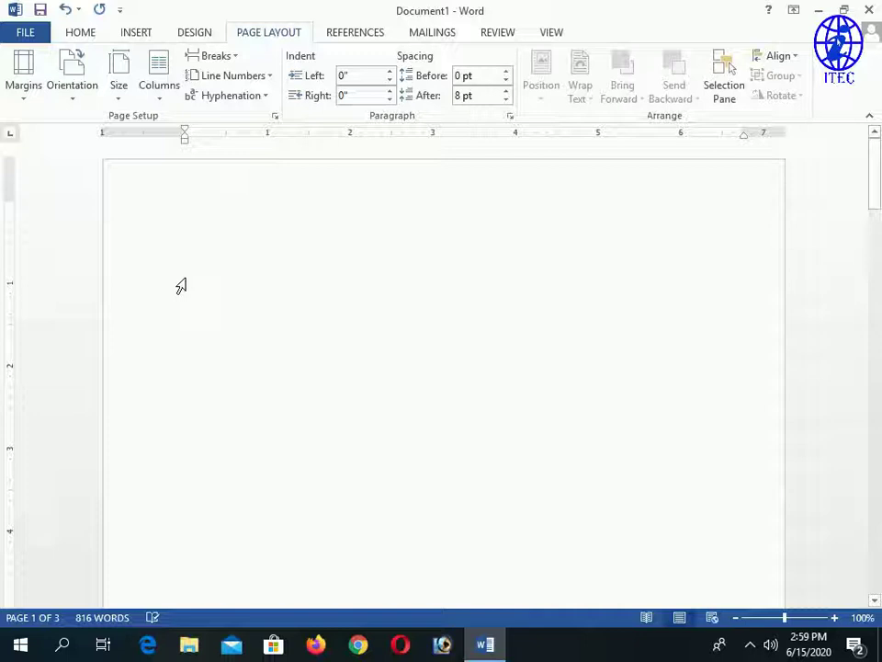
pyautogui.click(69, 72)
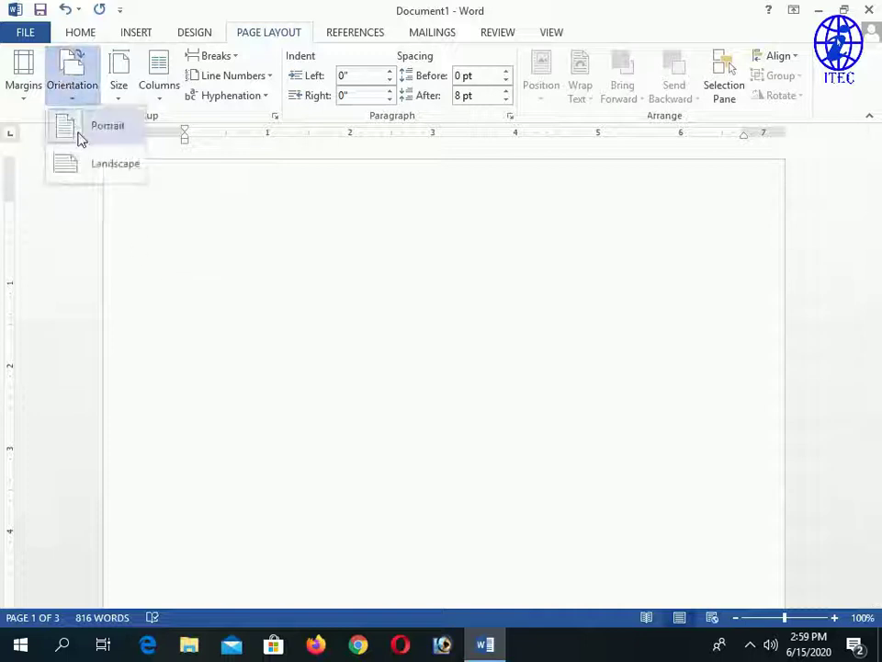
pyautogui.click(75, 72)
pyautogui.click(75, 72)
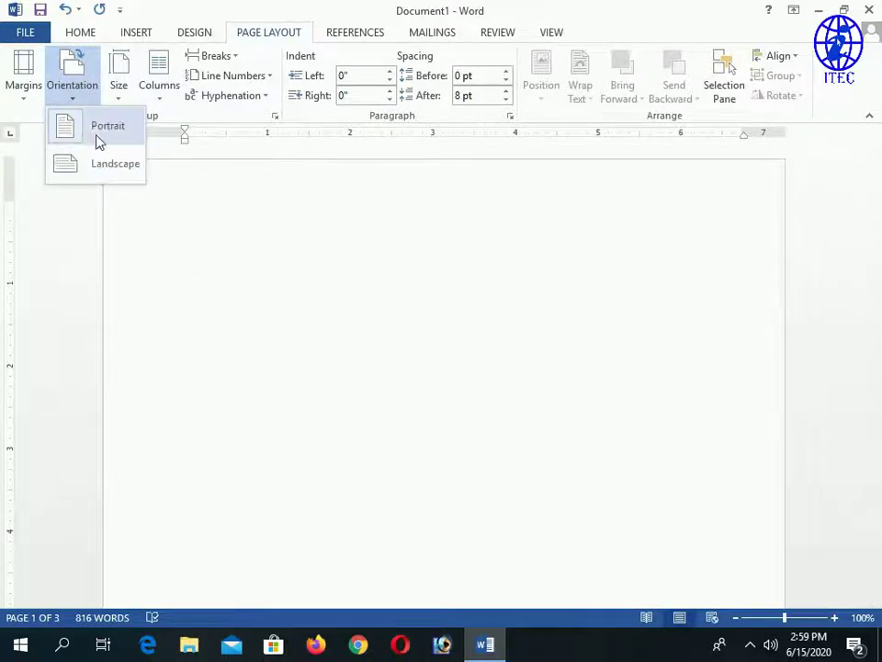
# Step: Reapply the Last Custom Setting margins
pyautogui.click(99, 140)
pyautogui.click(24, 81)
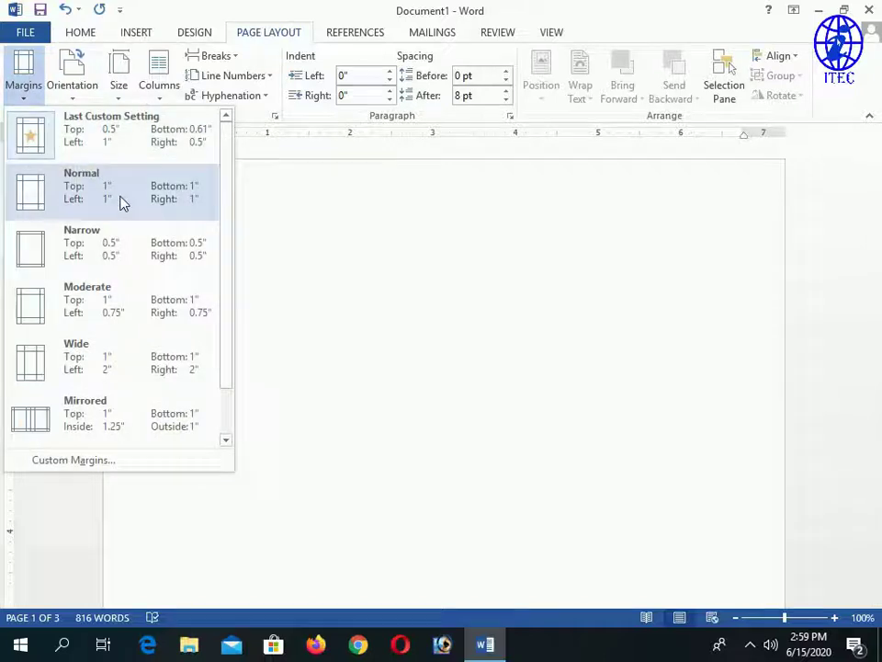
pyautogui.click(103, 137)
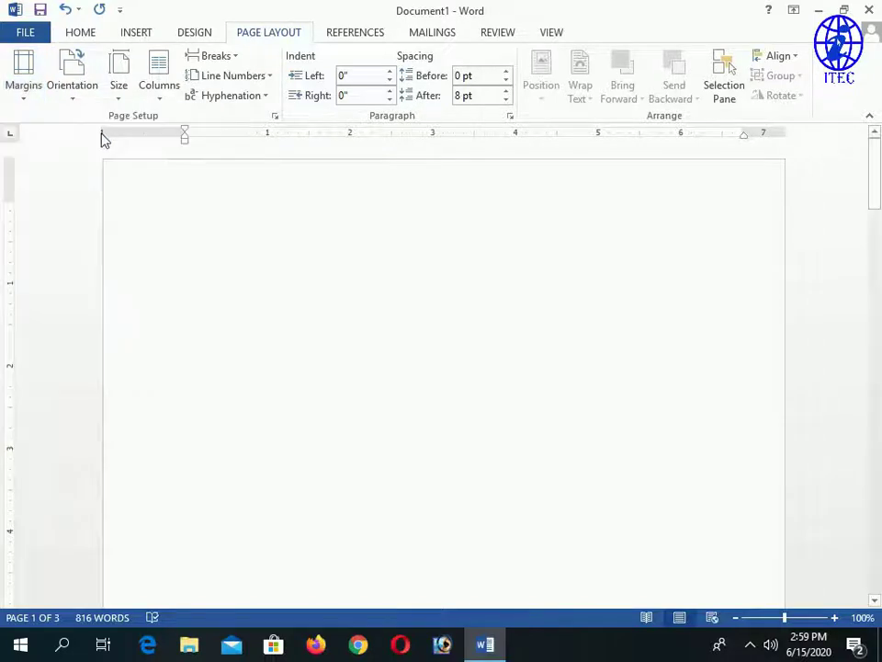
pyautogui.click(16, 82)
pyautogui.click(135, 130)
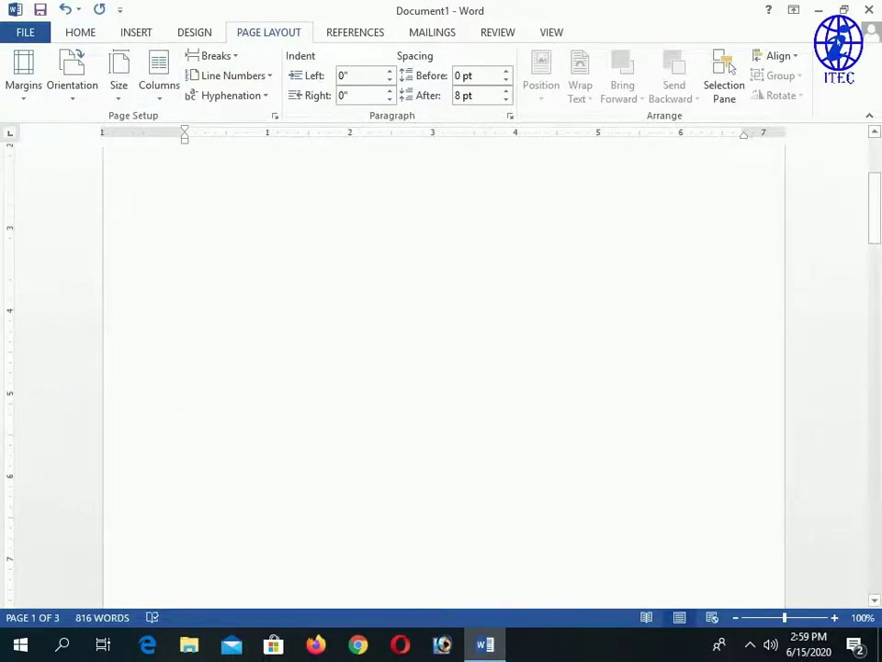
# Step: Place the insertion point in the second paragraph and review the text
pyautogui.scroll(-10, 378, 490)
pyautogui.scroll(-2, 378, 490)
pyautogui.click(379, 490)
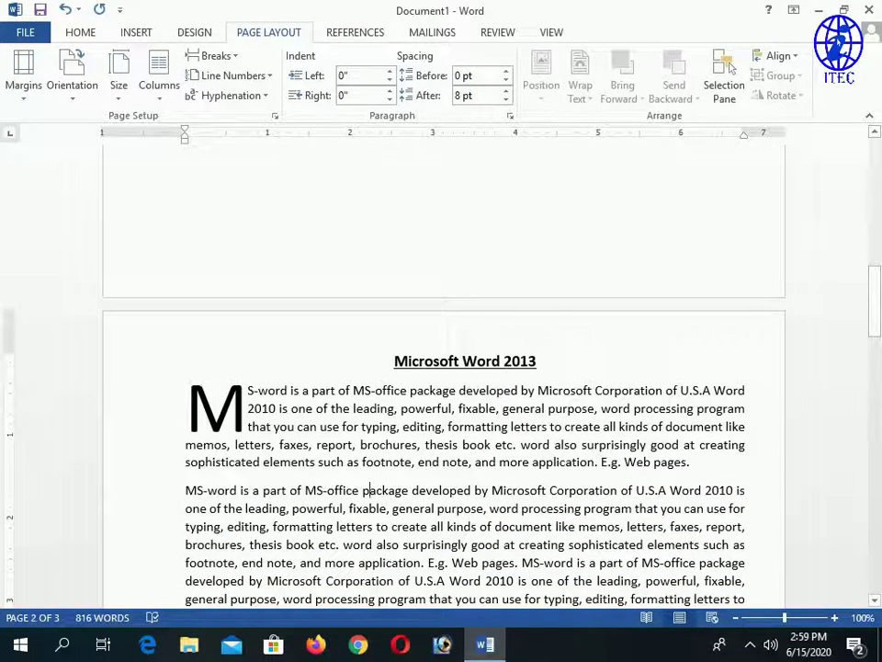
pyautogui.scroll(-2, 193, 187)
pyautogui.scroll(-3, 193, 186)
pyautogui.scroll(2, 193, 186)
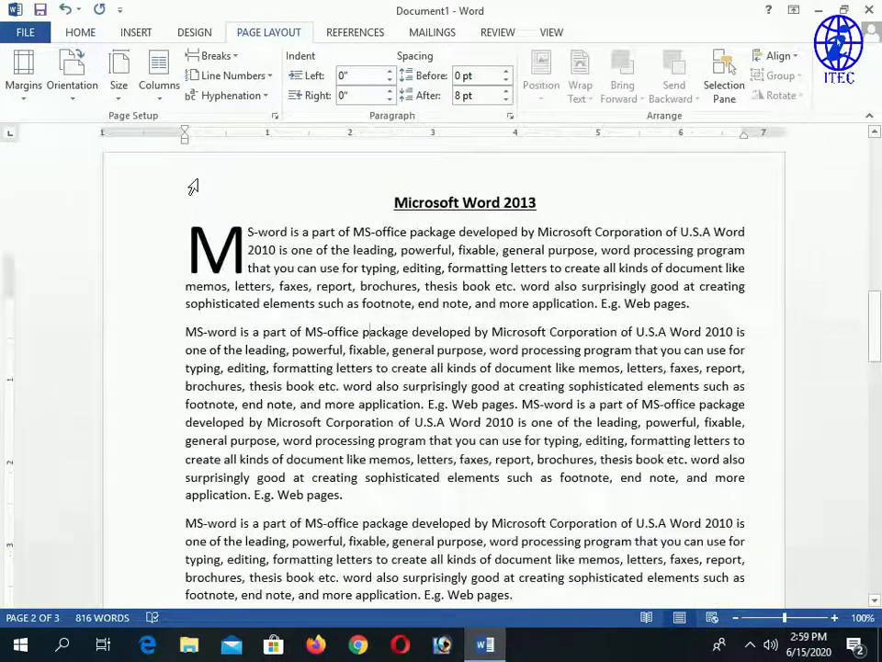
pyautogui.scroll(2, 193, 186)
# Step: Open the Print settings and preview from the FILE view
pyautogui.click(25, 33)
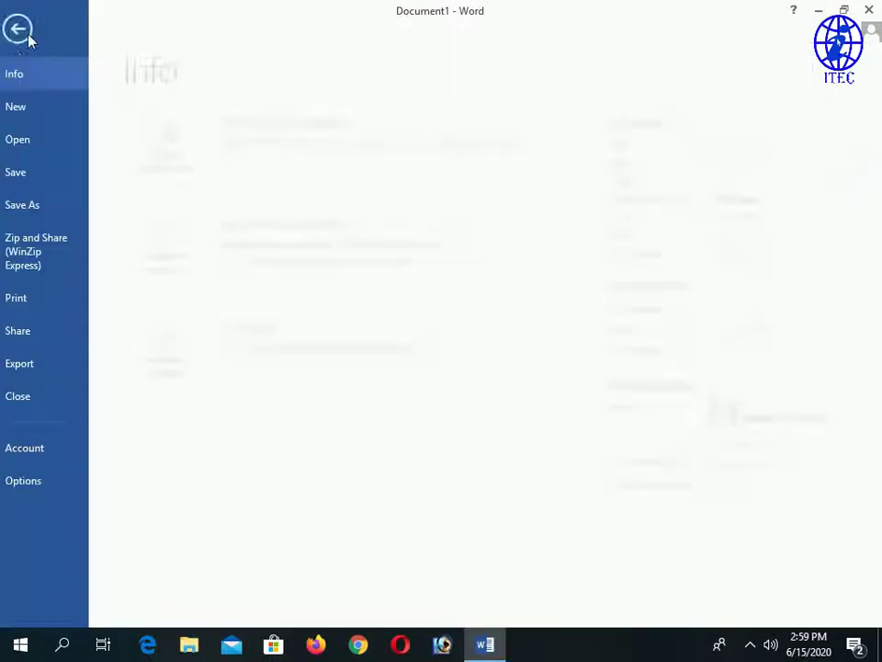
pyautogui.click(65, 303)
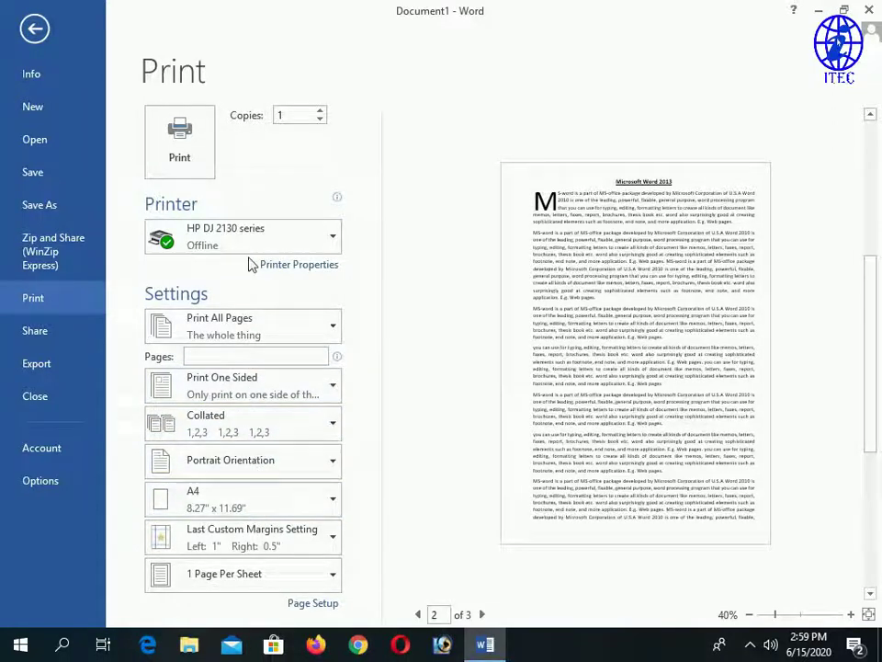
pyautogui.click(34, 29)
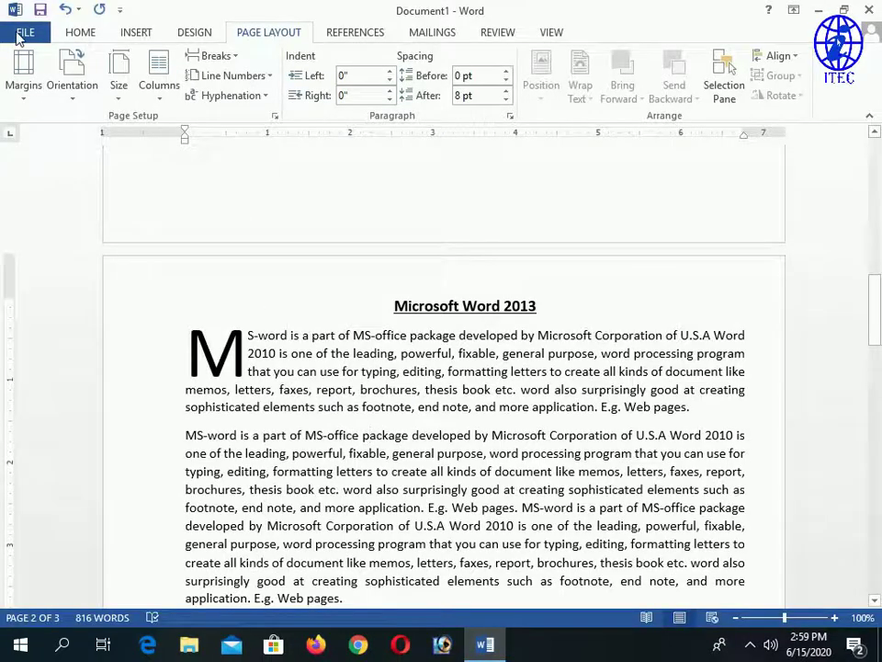
pyautogui.click(20, 35)
pyautogui.click(37, 310)
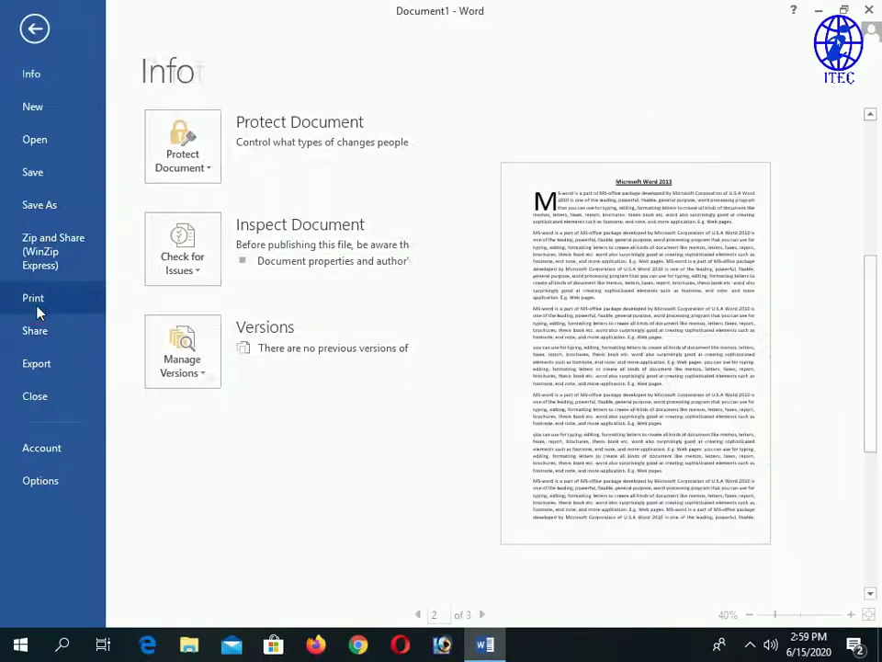
# Step: Confirm portrait, A4 and last custom margins, then preview page 3
pyautogui.click(250, 466)
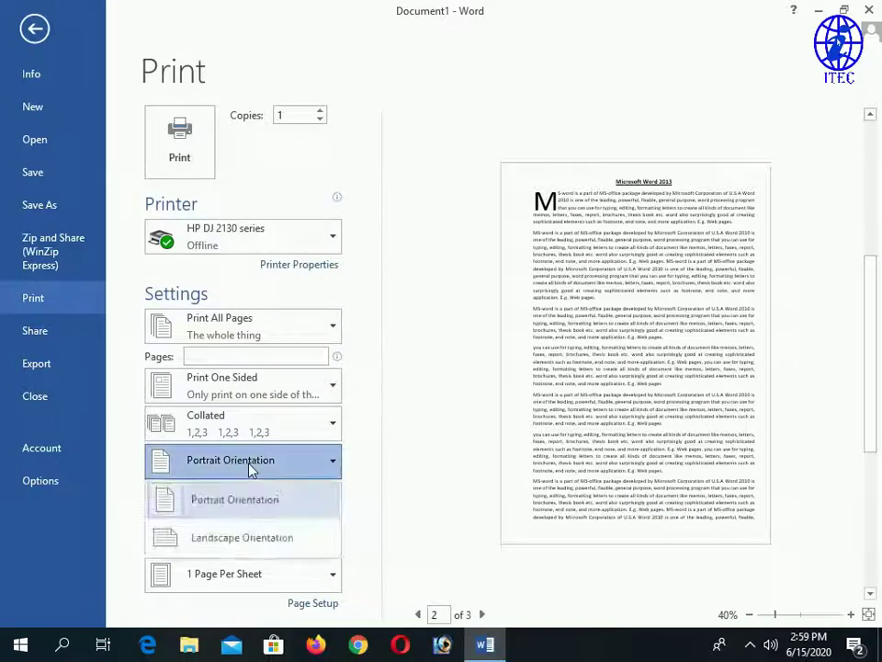
pyautogui.click(241, 500)
pyautogui.click(228, 506)
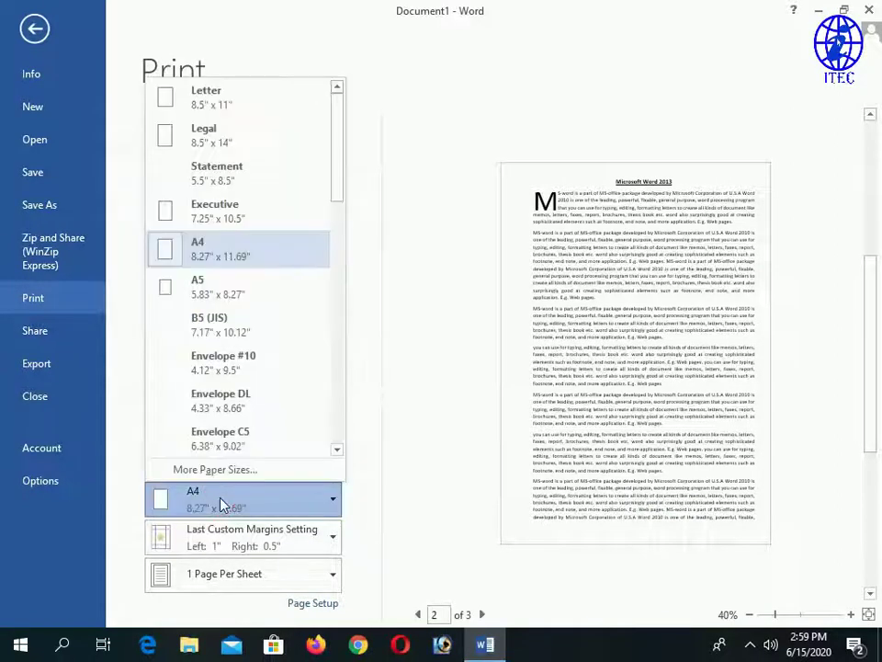
pyautogui.click(220, 504)
pyautogui.click(233, 539)
pyautogui.click(232, 539)
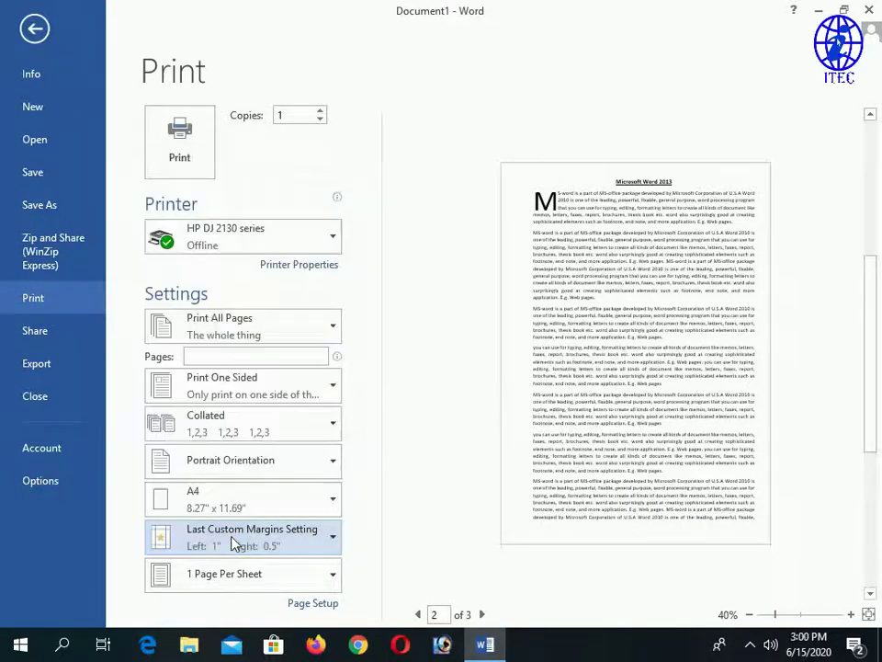
pyautogui.click(482, 614)
# Step: Enter 2 in Pages so only page 2 prints as Custom Print
pyautogui.click(418, 614)
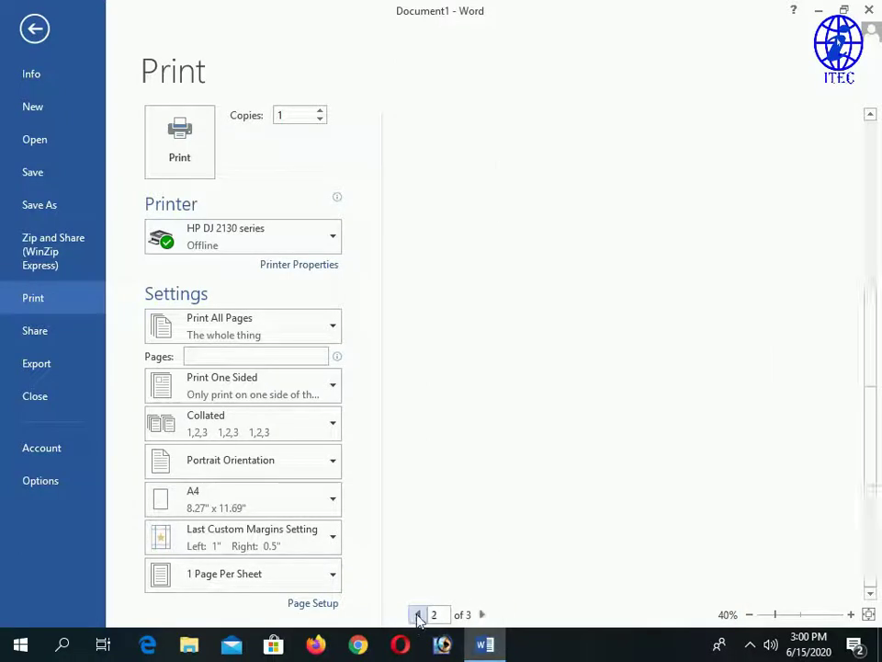
pyautogui.click(221, 357)
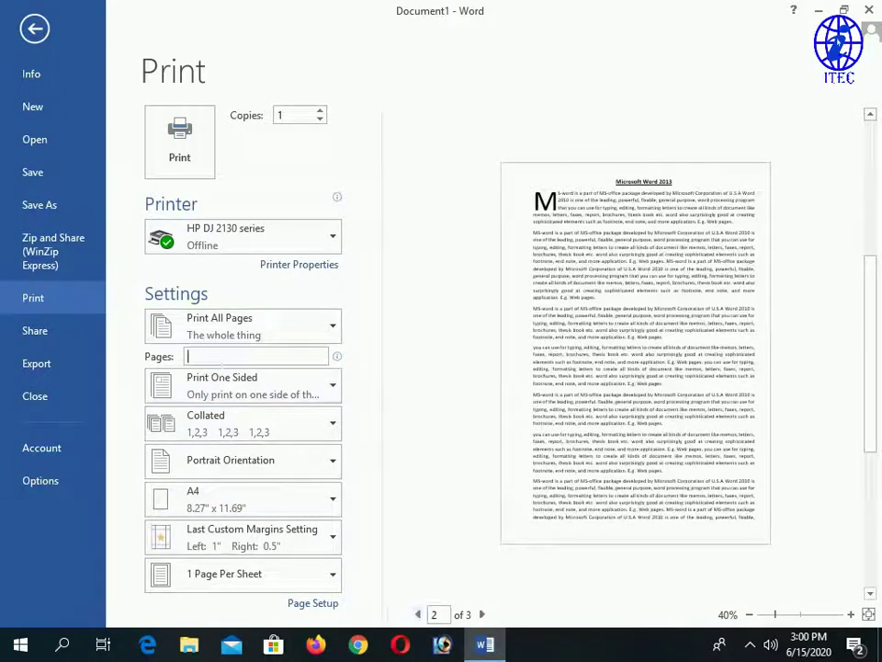
pyautogui.write('2')
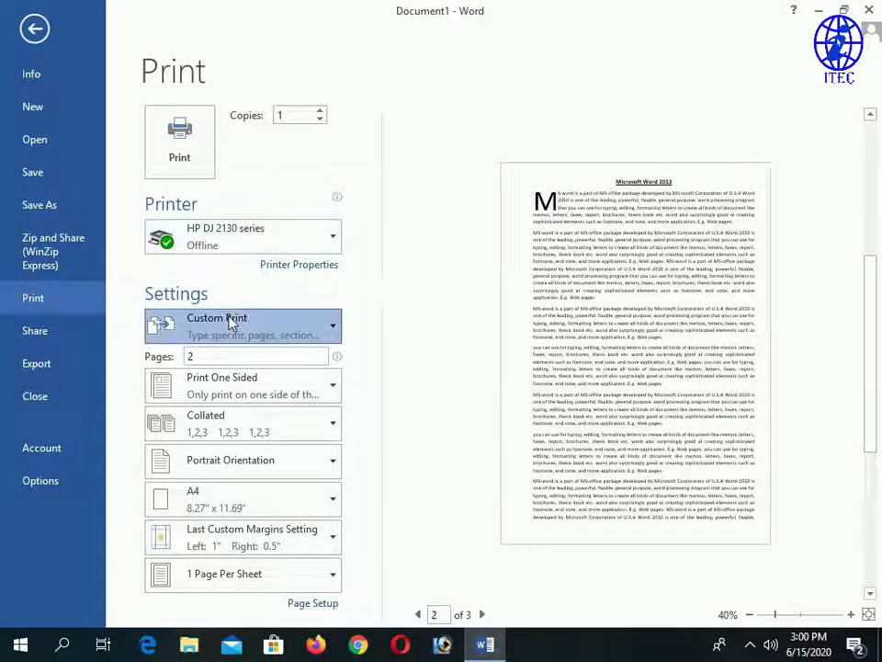
pyautogui.click(232, 322)
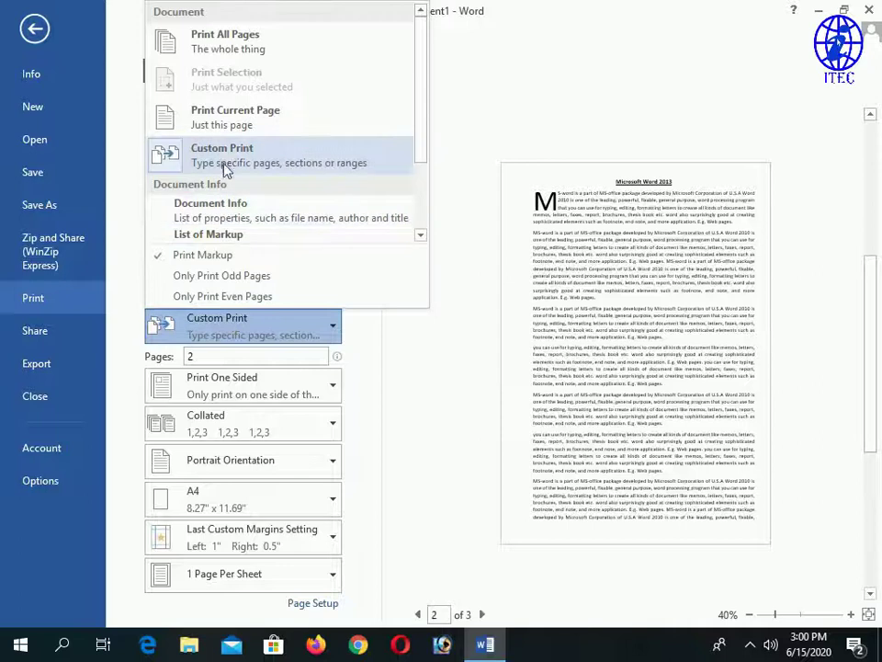
pyautogui.click(225, 170)
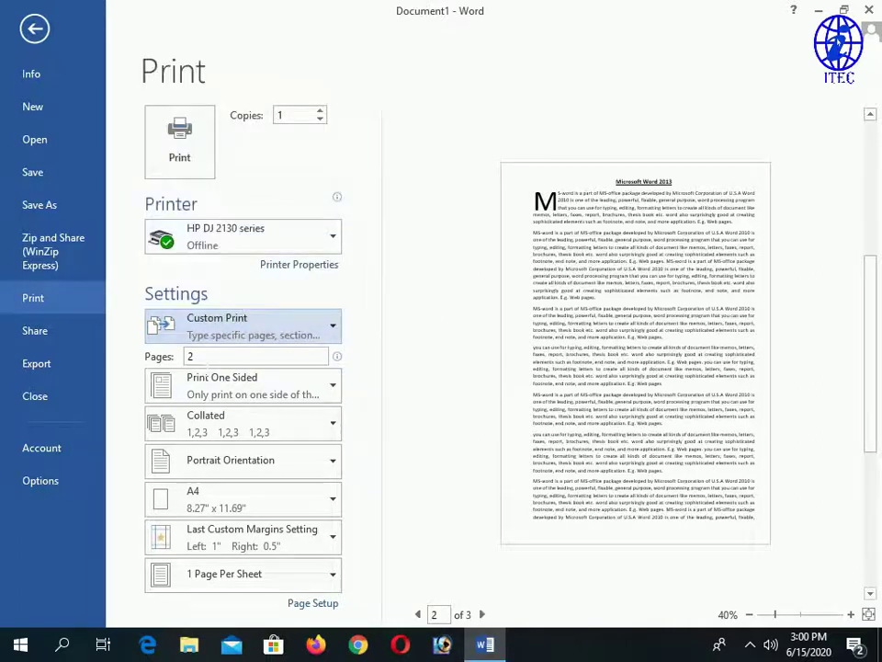
pyautogui.click(262, 361)
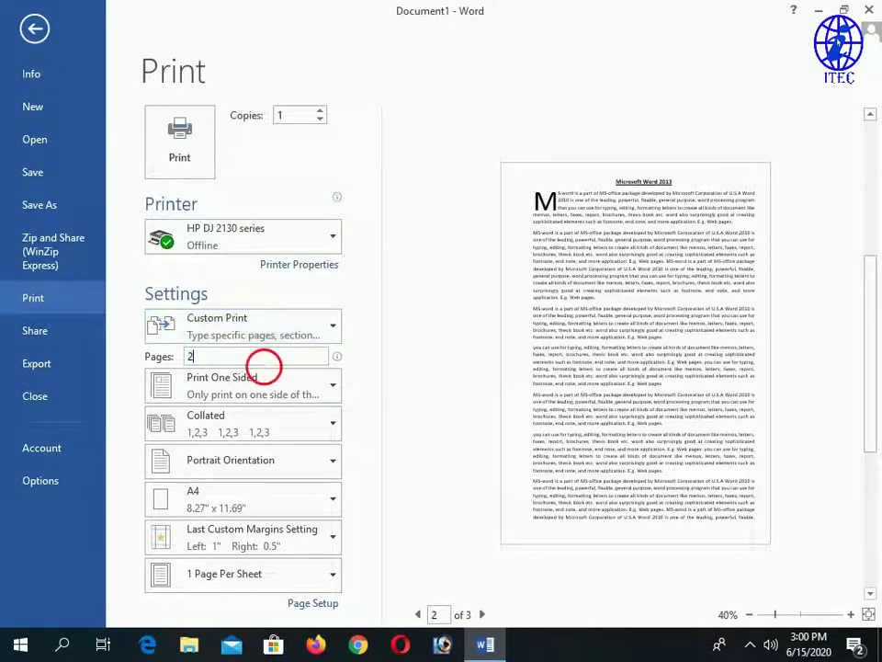
# Step: Raise Copies to 5 and go back to the document
pyautogui.click(319, 110)
pyautogui.click(319, 110)
pyautogui.click(319, 111)
pyautogui.click(319, 110)
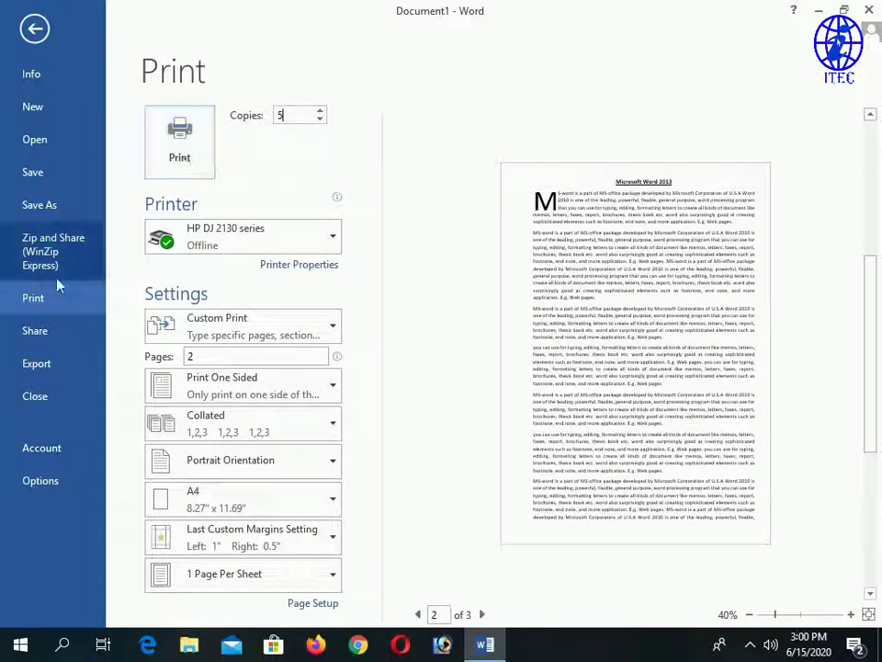
pyautogui.click(35, 29)
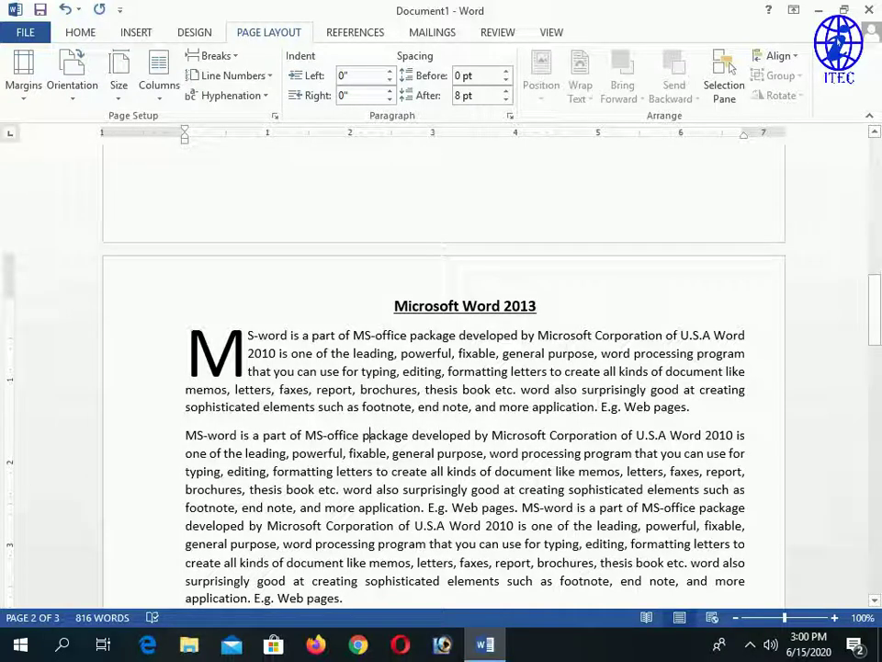
pyautogui.scroll(5, 441, 367)
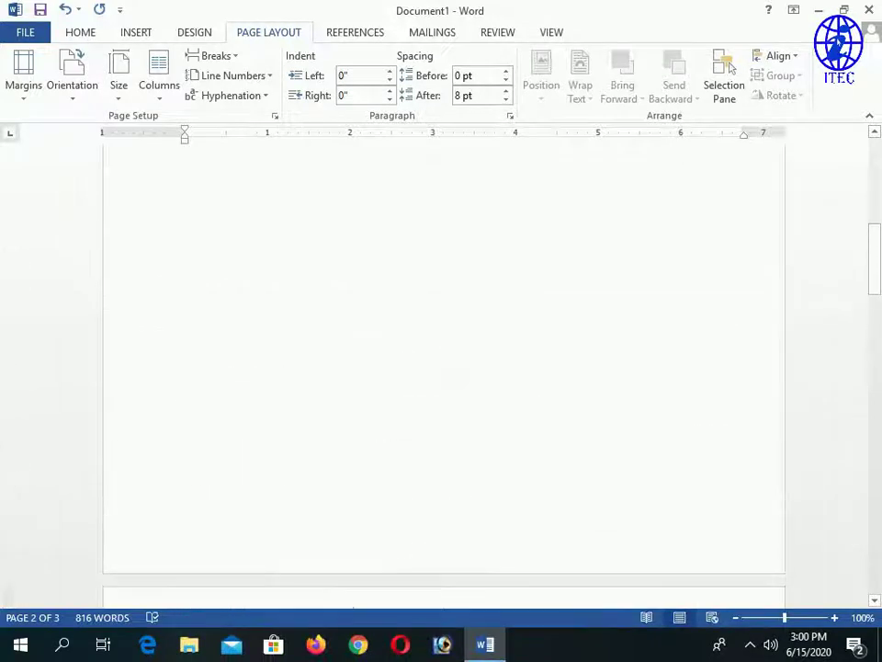
pyautogui.scroll(-4, 441, 368)
pyautogui.scroll(-3, 337, 398)
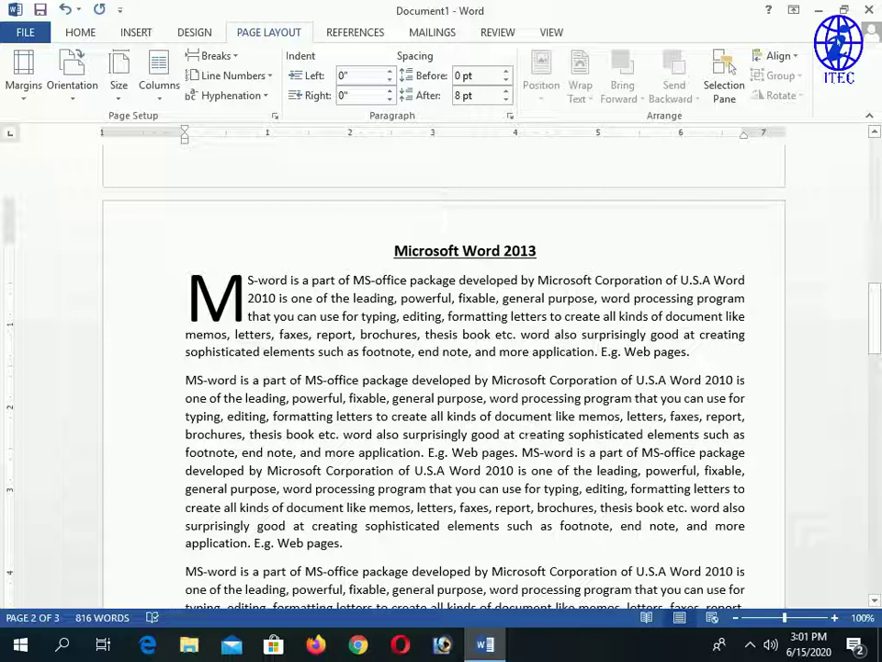
pyautogui.scroll(-2, 474, 415)
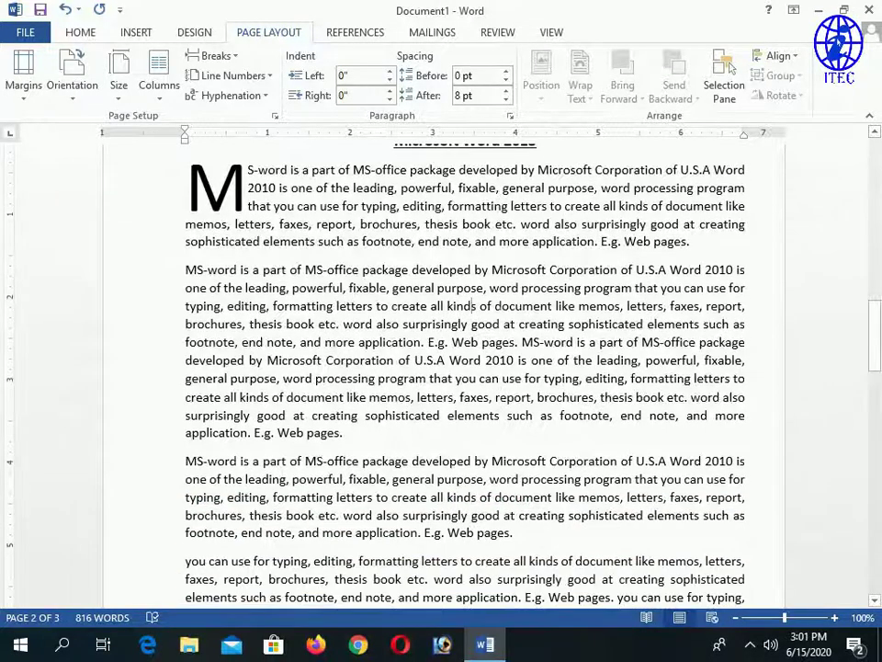